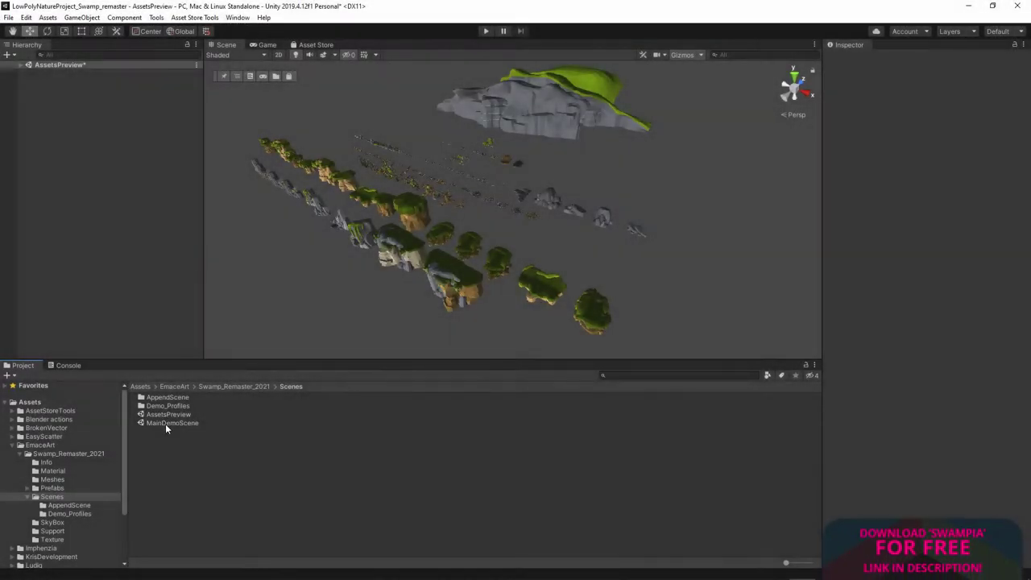
# Step: Add MainDemoScene to the Hierarchy and remove the AssetsPreview scene without saving
pyautogui.moveTo(172, 423); pyautogui.dragTo(92, 253)
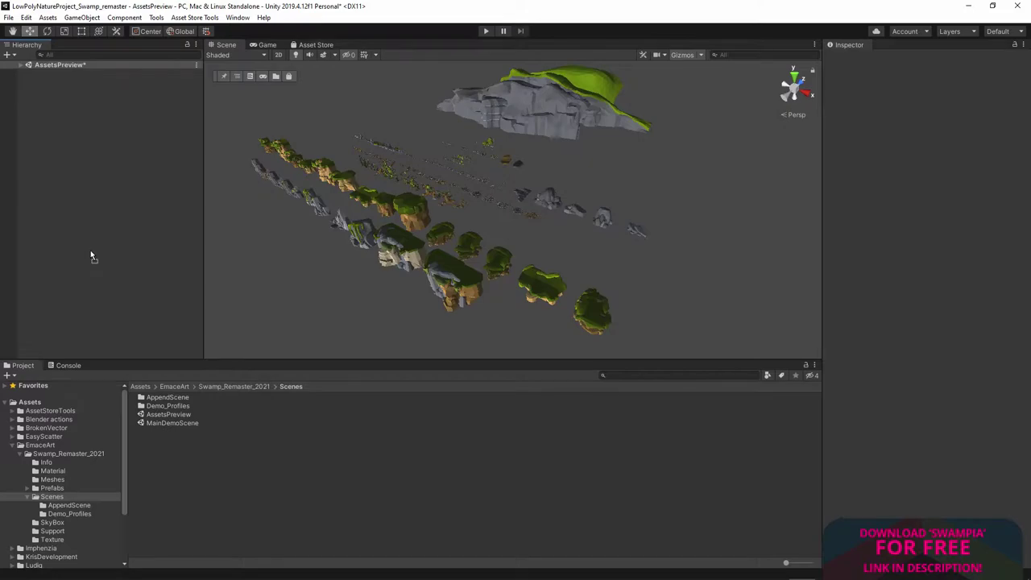
pyautogui.rightClick(63, 64)
pyautogui.click(95, 142)
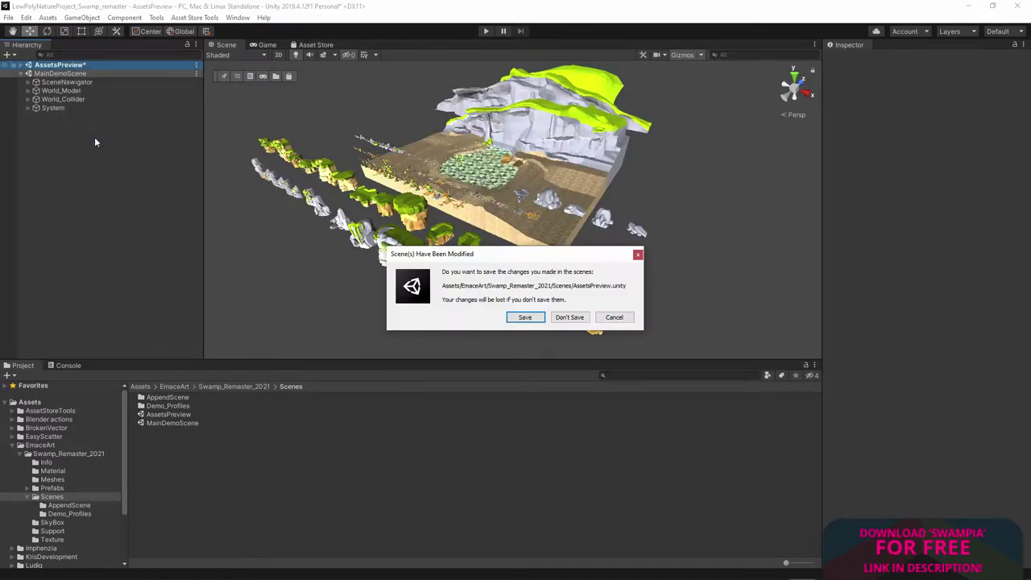
pyautogui.click(569, 317)
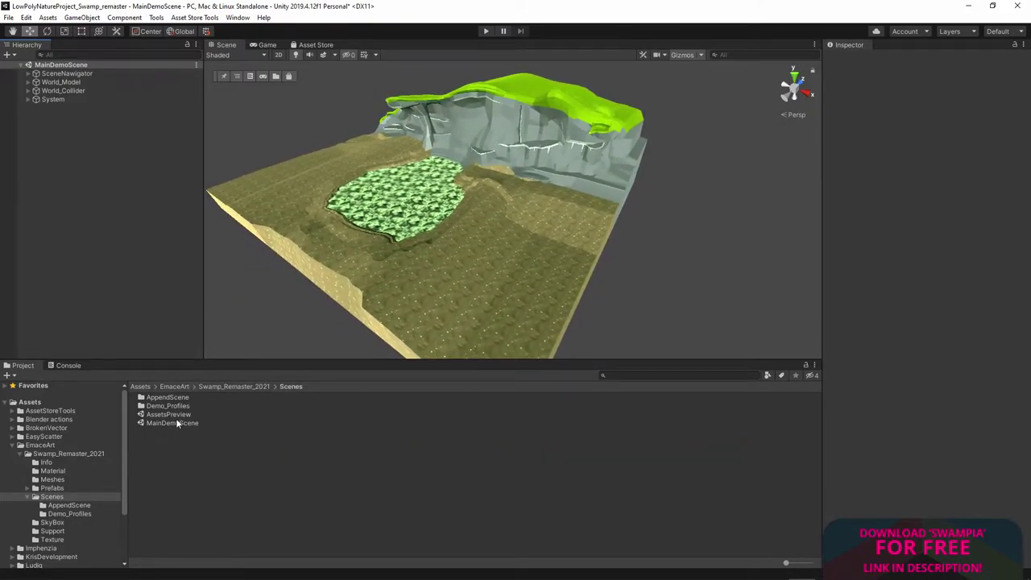
# Step: Add Demo Scene Colliders and Demo Scene NoColliders from the AppendScene folder to the Hierarchy
pyautogui.click(70, 506)
pyautogui.click(162, 401)
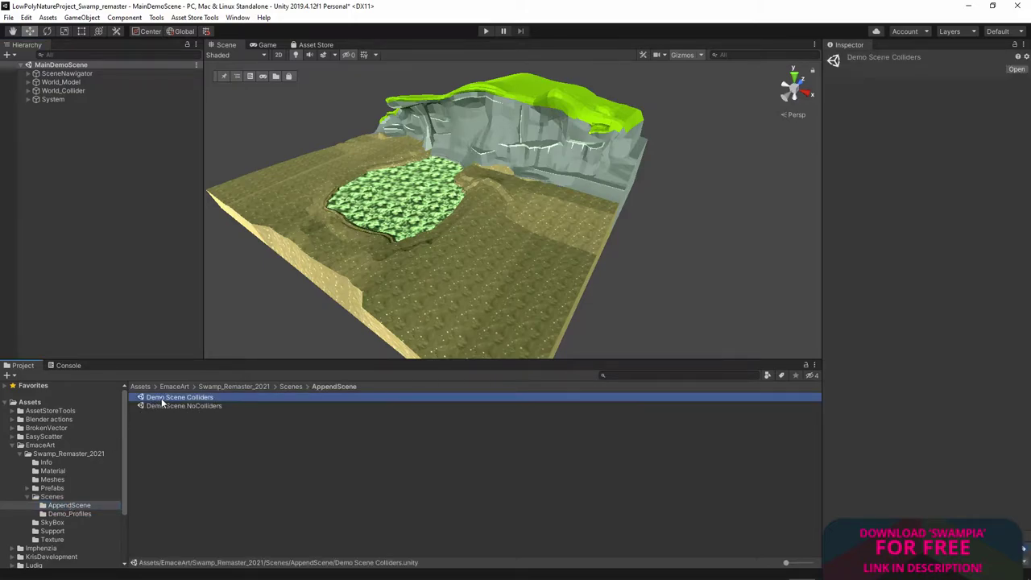
pyautogui.moveTo(187, 399); pyautogui.dragTo(142, 269)
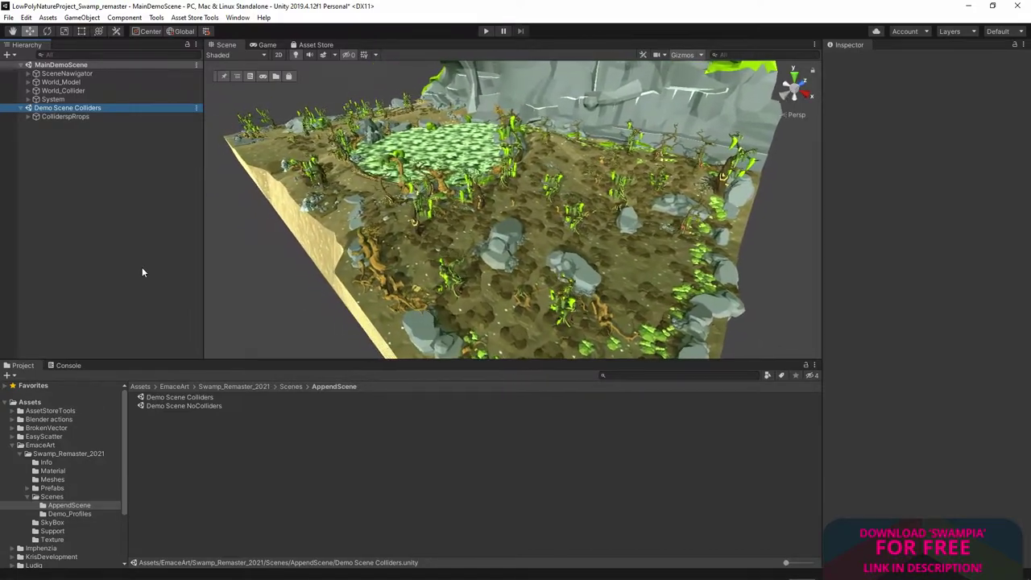
pyautogui.moveTo(182, 405); pyautogui.dragTo(117, 282)
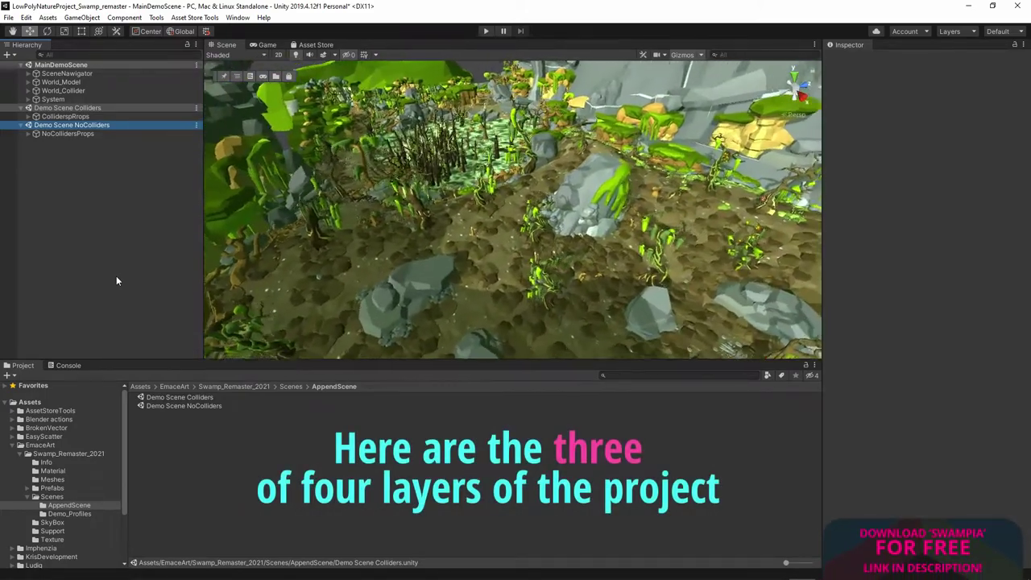
# Step: Add PP_DactyleDay and PP_ToxicNight from Demo_Profiles to the Hierarchy, then unload both
pyautogui.click(54, 526)
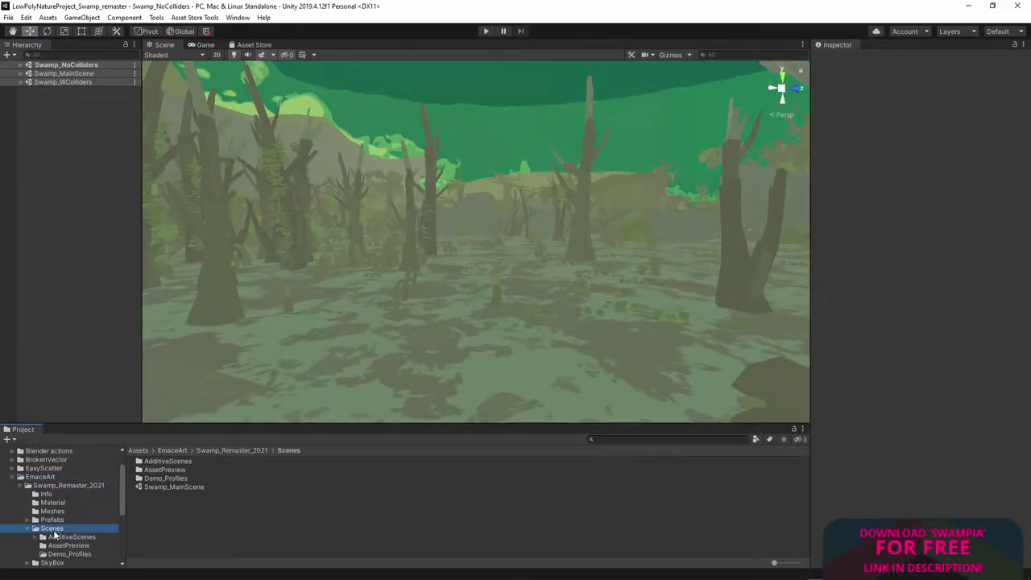
pyautogui.click(68, 554)
pyautogui.moveTo(132, 504)
pyautogui.mouseDown()
pyautogui.moveTo(187, 486)
pyautogui.moveTo(57, 256)
pyautogui.mouseUp()
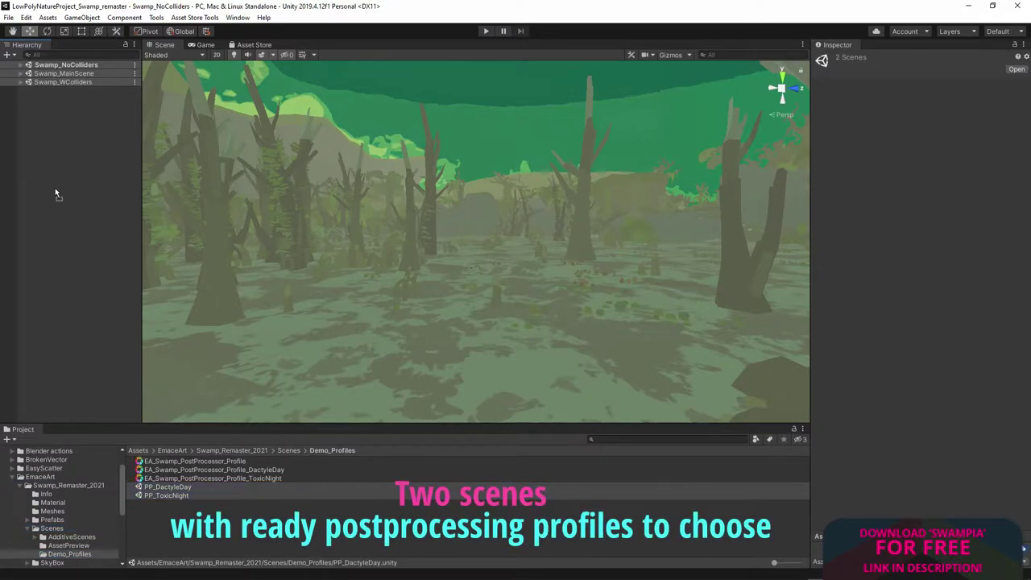
pyautogui.moveTo(55, 187); pyautogui.dragTo(55, 184)
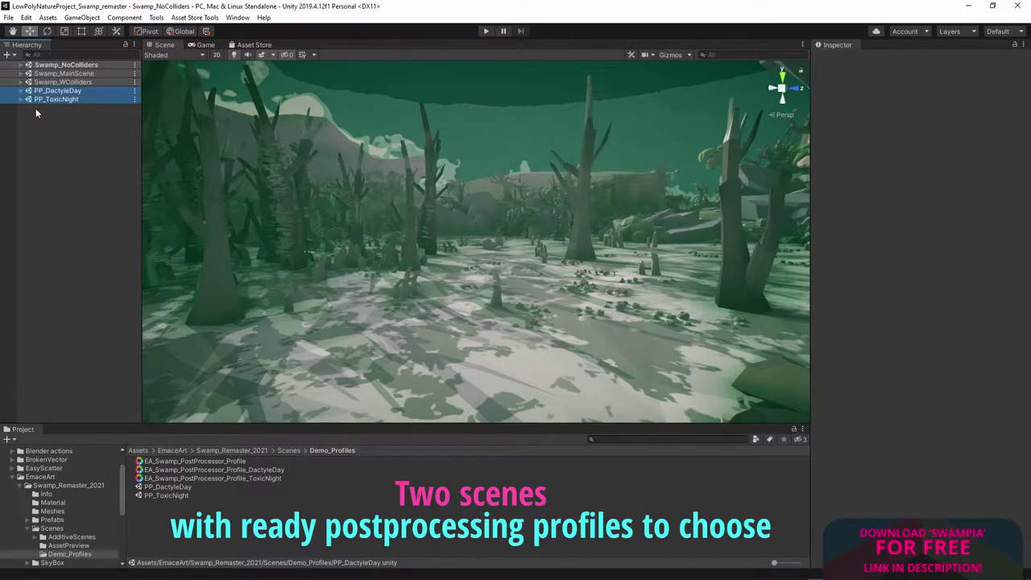
pyautogui.rightClick(64, 90)
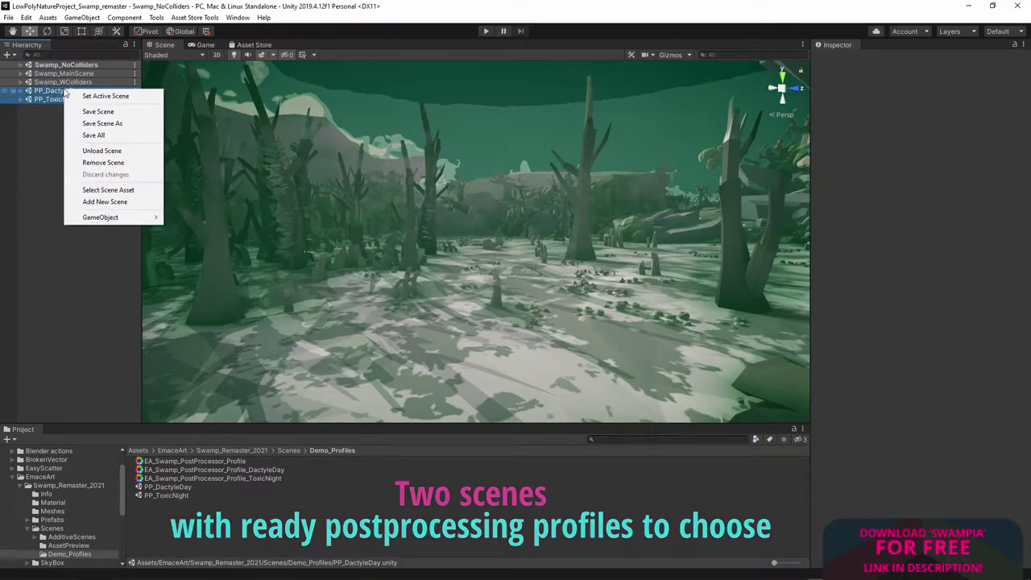
pyautogui.click(109, 153)
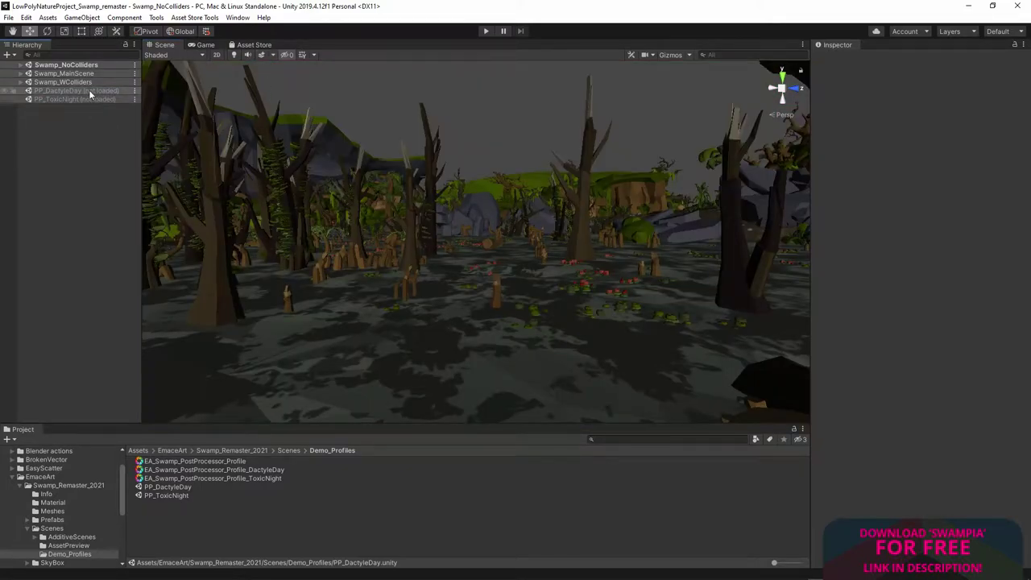
# Step: Load PP_DactyleDay as the active scene with scene view effects shown
pyautogui.rightClick(71, 93)
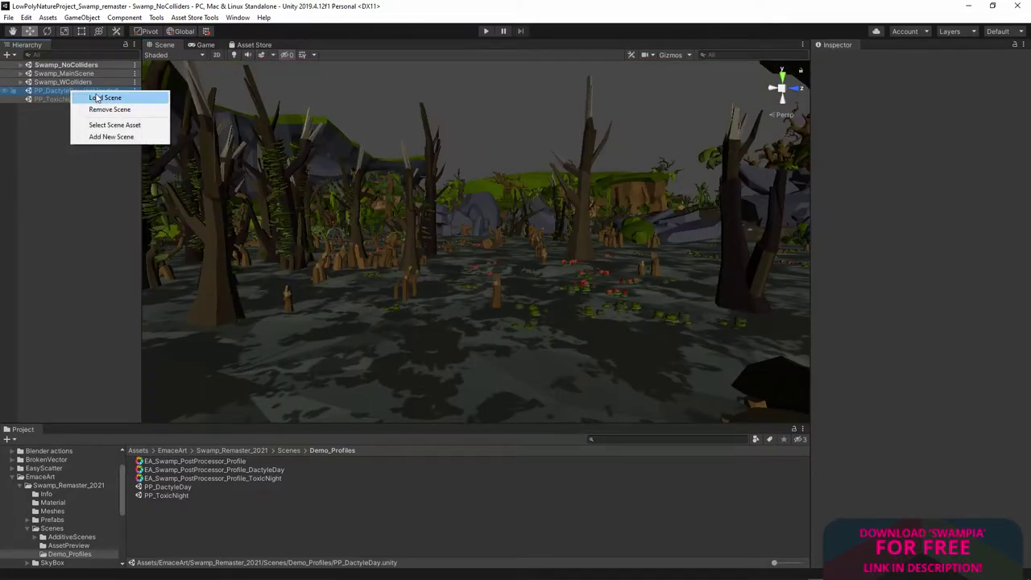
pyautogui.click(97, 97)
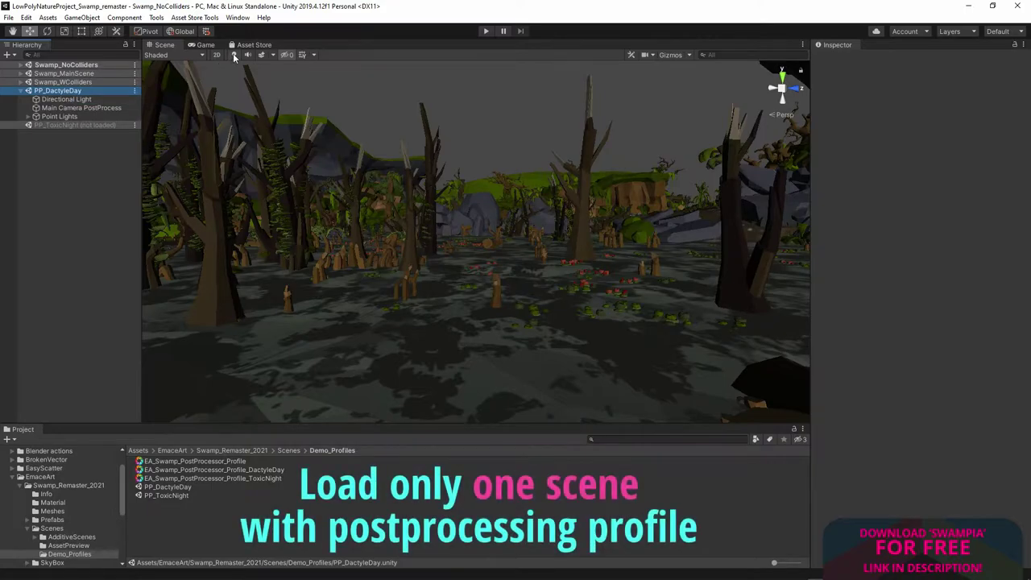
pyautogui.click(261, 54)
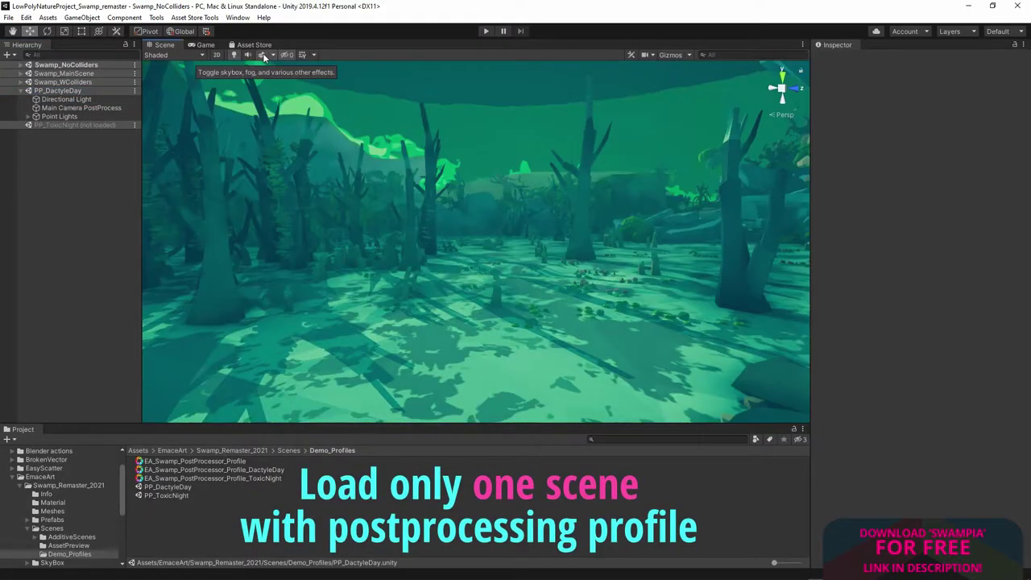
pyautogui.doubleClick(71, 91)
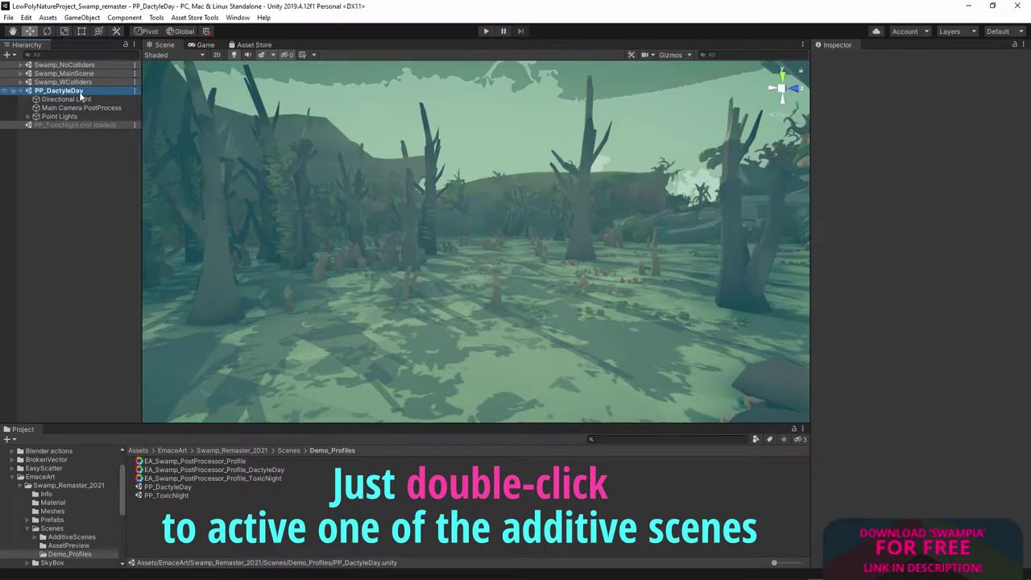
# Step: Unload PP_DactyleDay and make a loaded PP_ToxicNight the active scene
pyautogui.rightClick(81, 92)
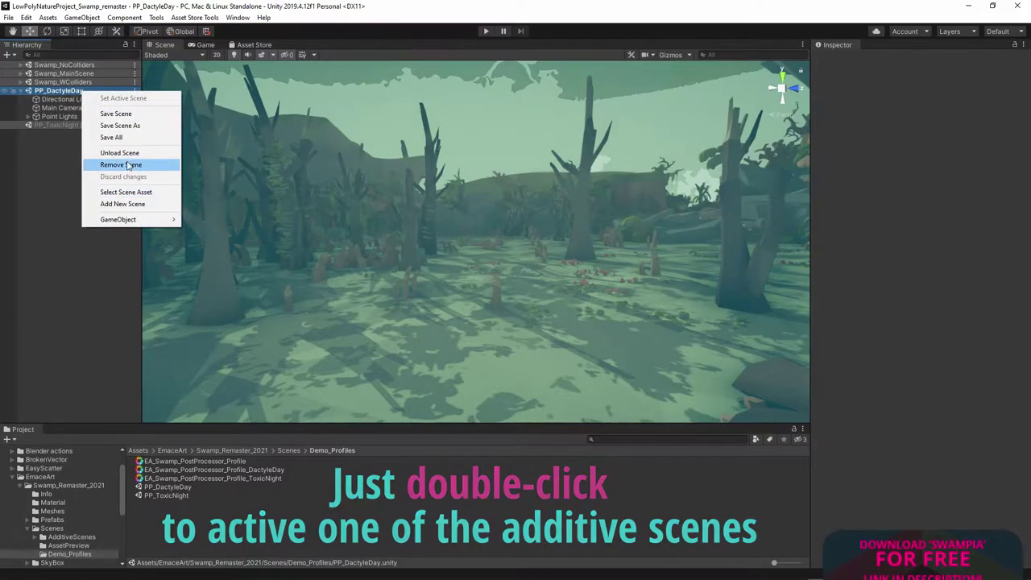
pyautogui.click(128, 153)
pyautogui.rightClick(77, 100)
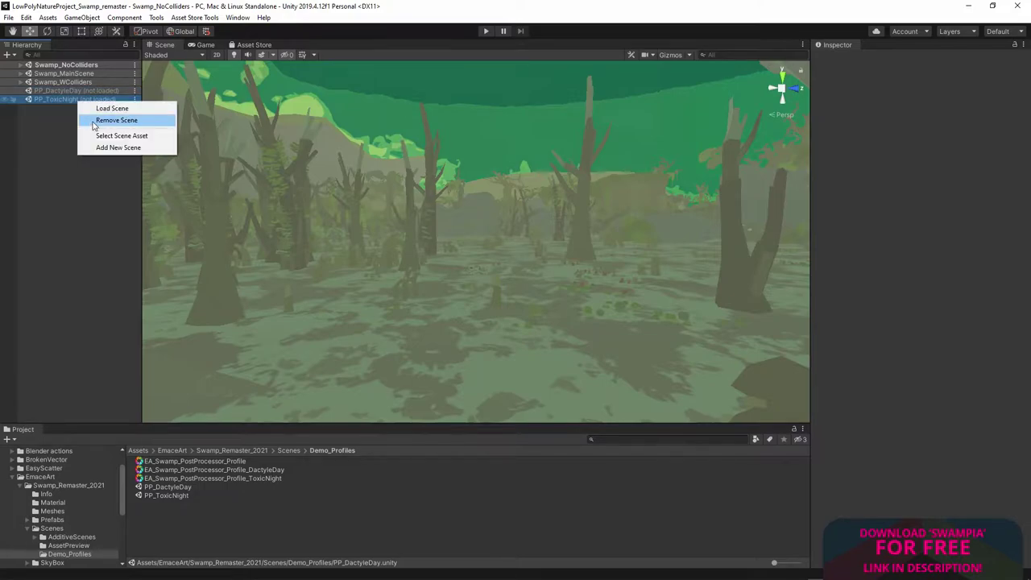
pyautogui.click(111, 108)
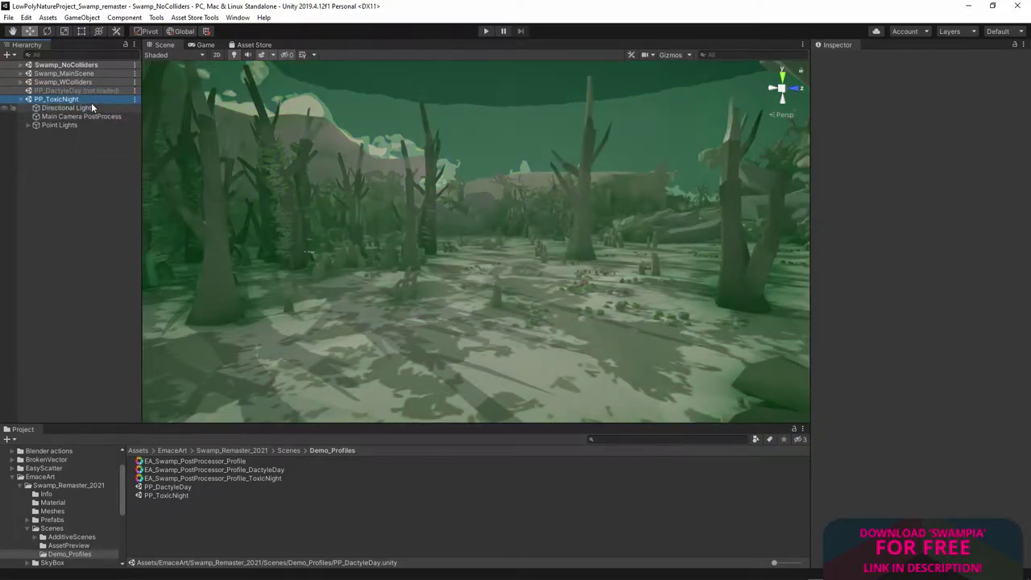
pyautogui.doubleClick(89, 100)
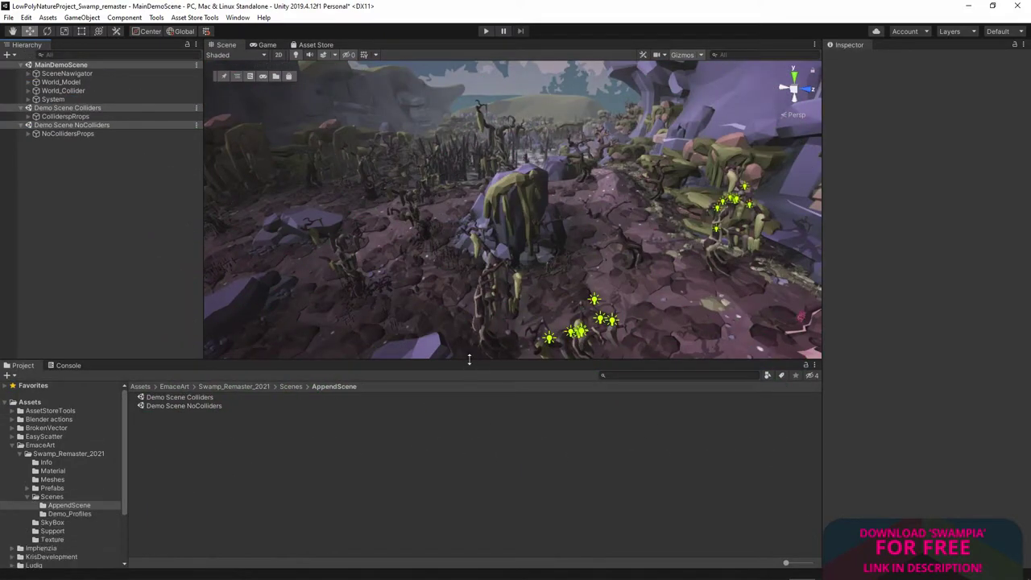
# Step: Open the Lighting settings window and turn off fog and skybox in the scene view
pyautogui.moveTo(470, 360); pyautogui.dragTo(470, 424)
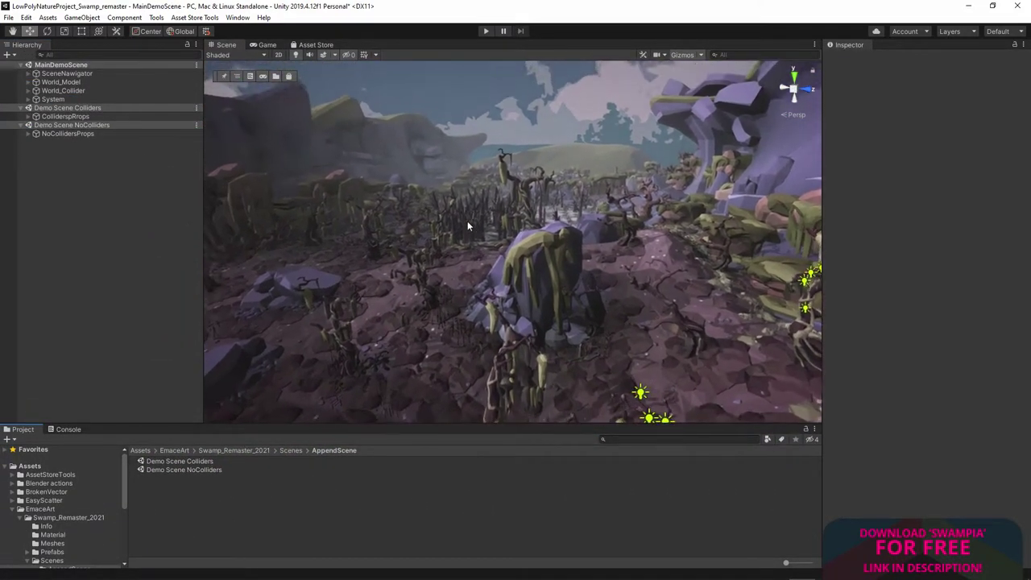
pyautogui.click(238, 17)
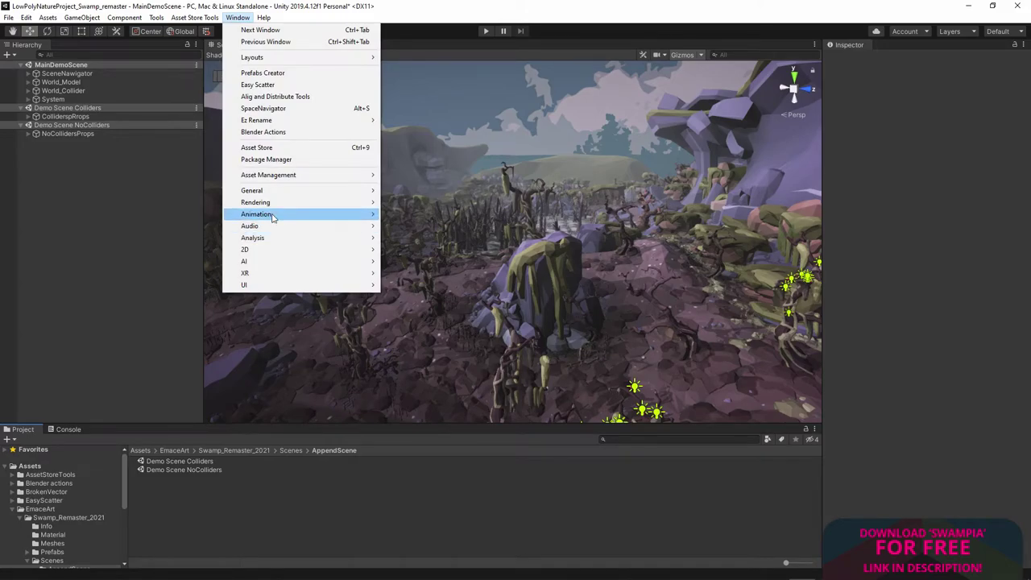
pyautogui.moveTo(275, 208)
pyautogui.click(421, 202)
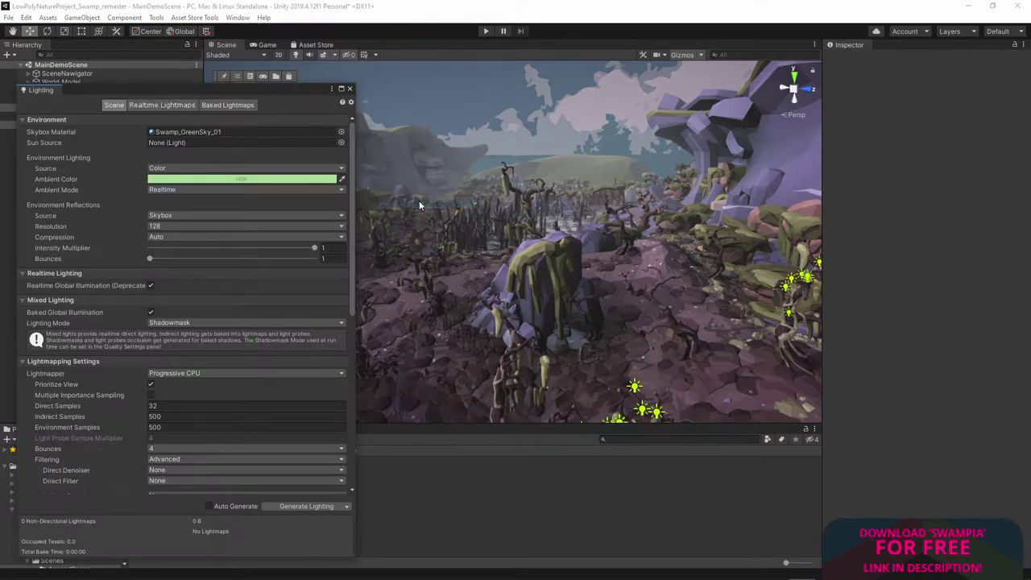
pyautogui.moveTo(234, 91); pyautogui.dragTo(252, 102)
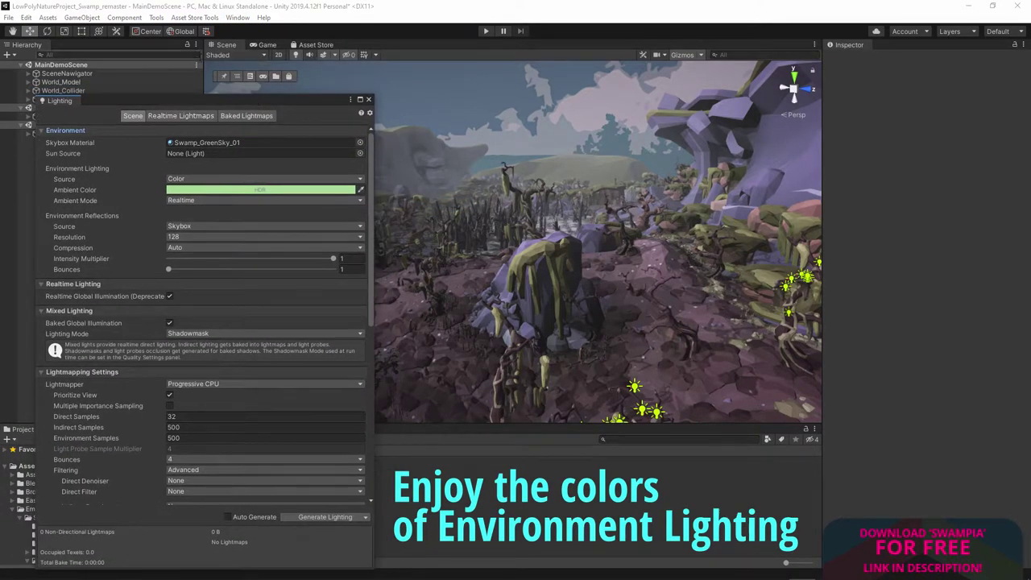
pyautogui.click(322, 55)
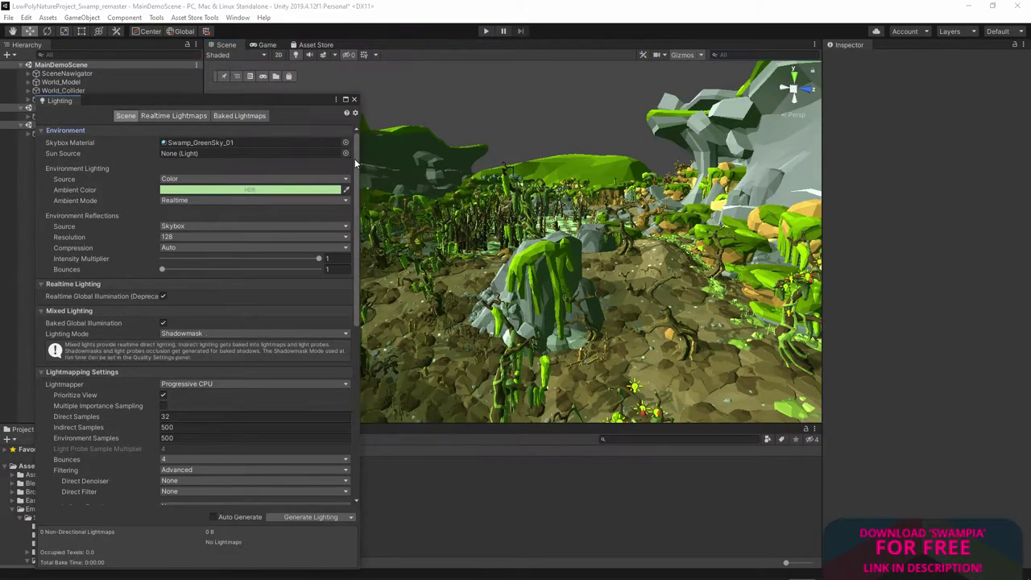
pyautogui.moveTo(374, 159); pyautogui.dragTo(314, 160)
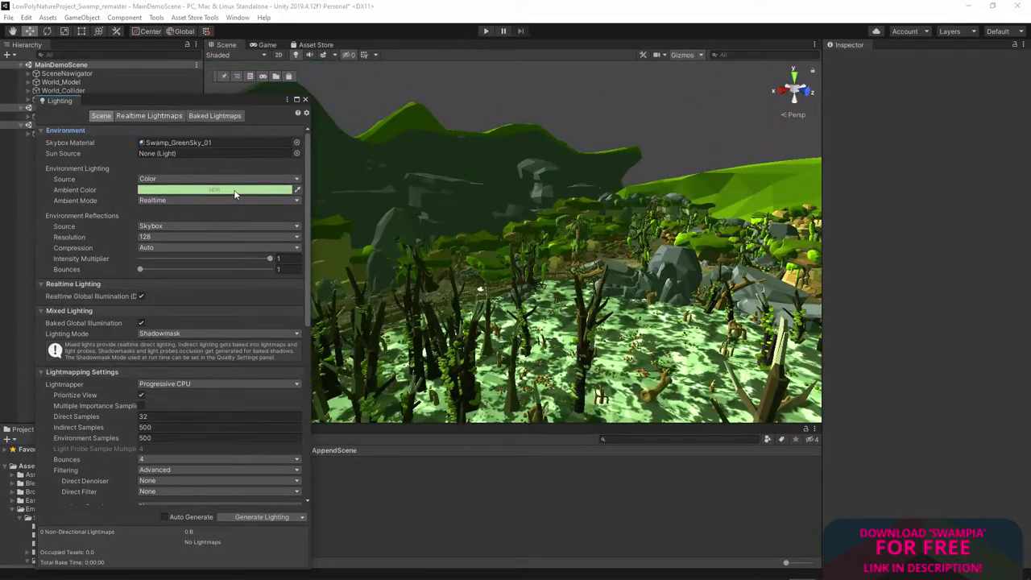
# Step: Set ambient colour to muted grey-green (H 106, S 30, V 55), ping the skybox, dock Lighting right
pyautogui.click(237, 193)
pyautogui.moveTo(742, 333); pyautogui.dragTo(745, 328)
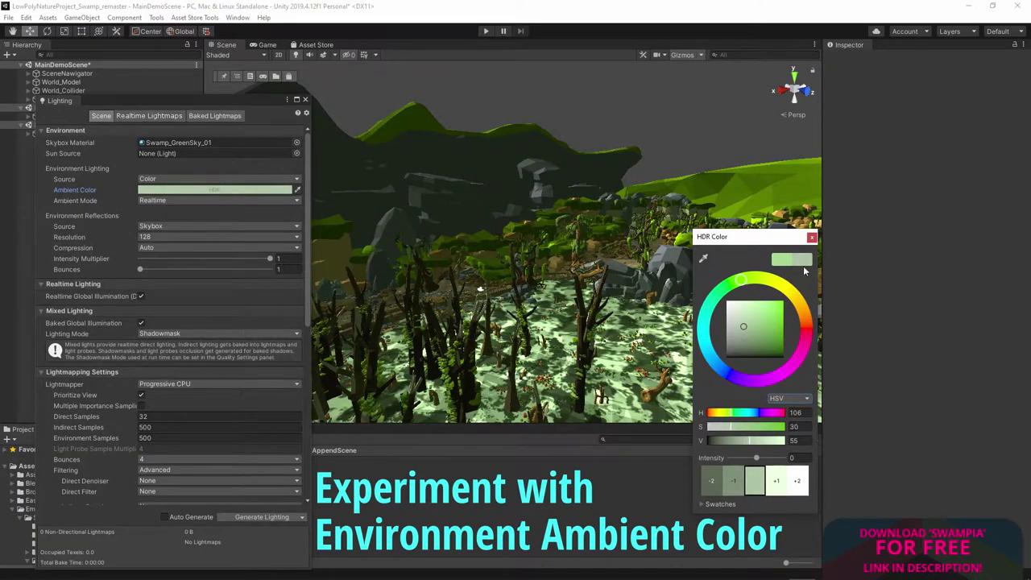
pyautogui.click(812, 237)
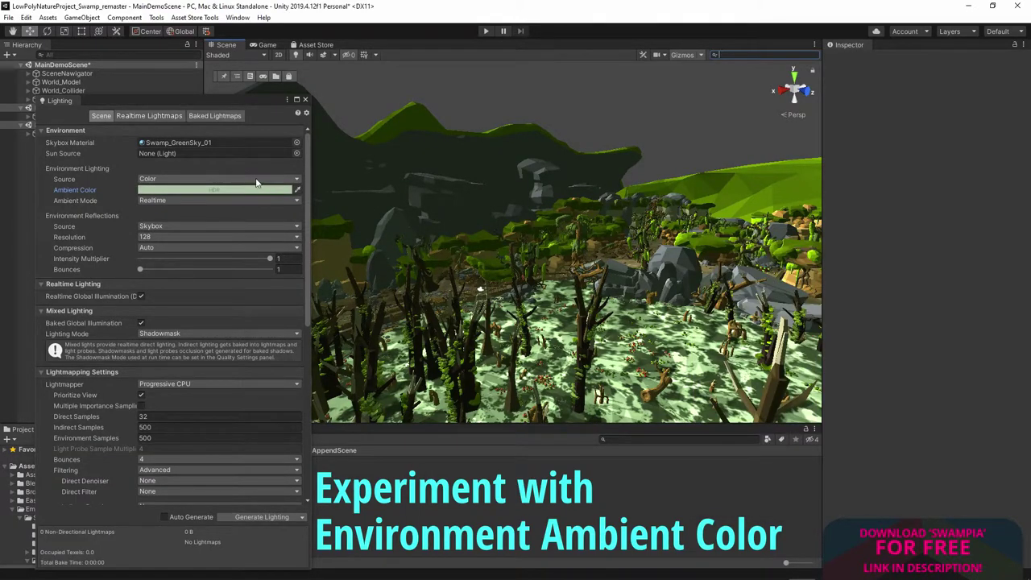
pyautogui.click(253, 141)
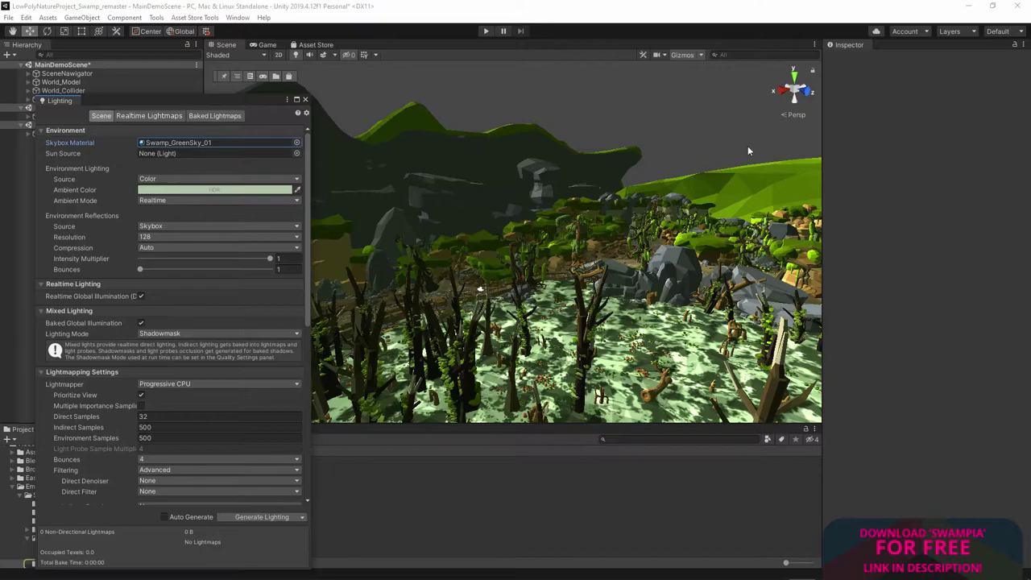
pyautogui.moveTo(240, 100); pyautogui.dragTo(931, 121)
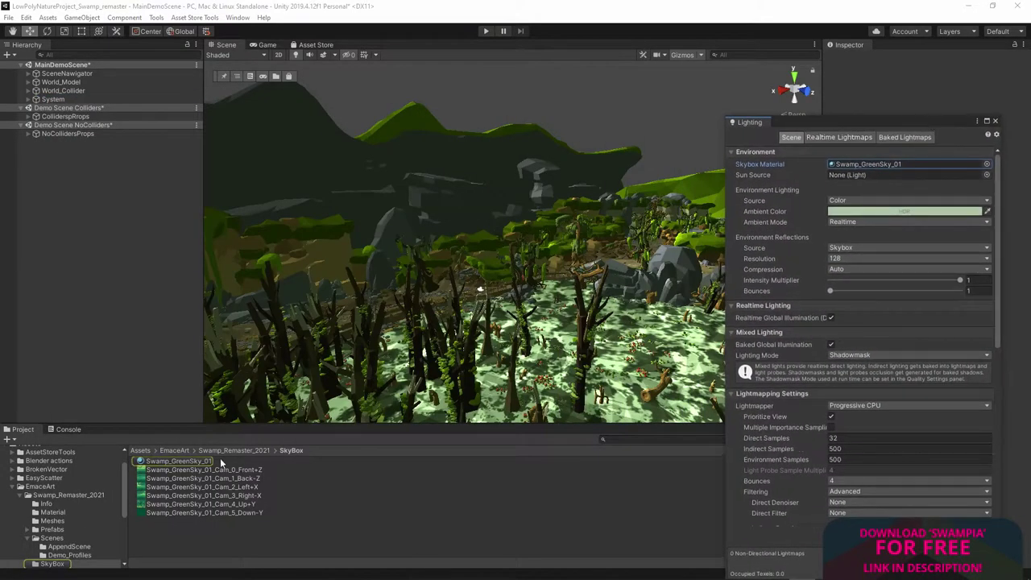
# Step: Set the Swamp_GreenSky_01 skybox exposure to 1.12 with scene effects shown
pyautogui.click(180, 462)
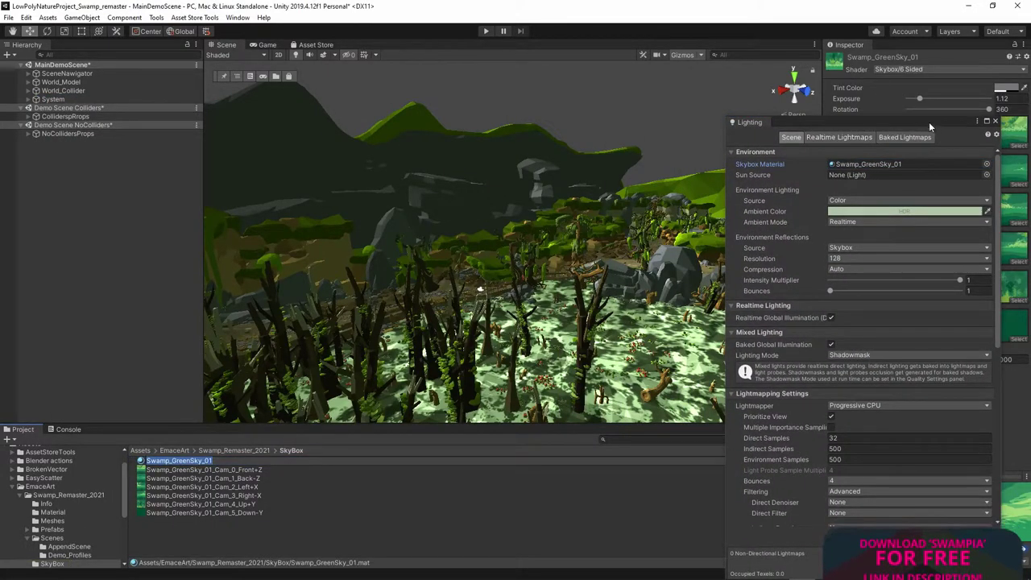
pyautogui.moveTo(922, 98); pyautogui.dragTo(916, 95)
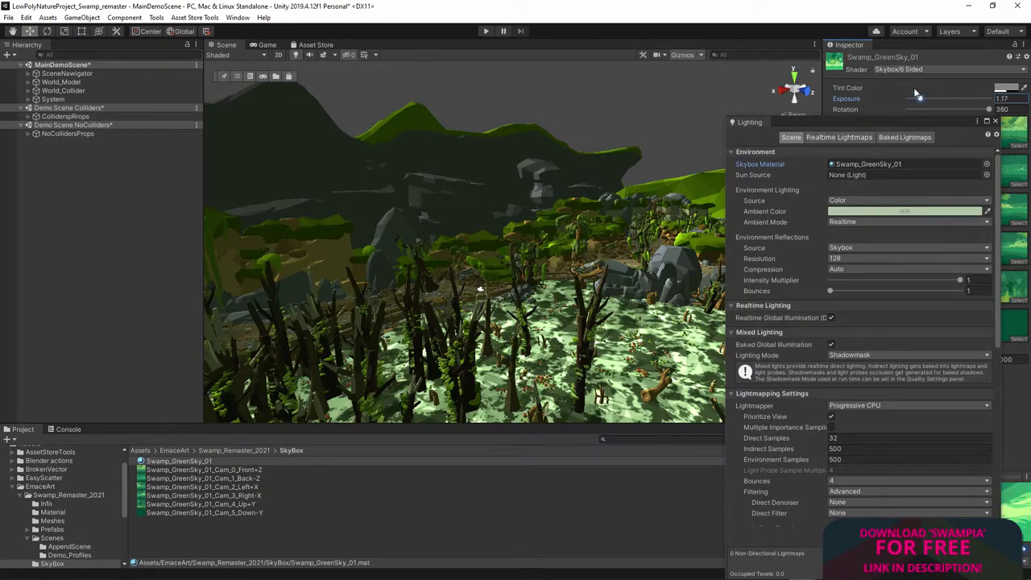
pyautogui.click(321, 54)
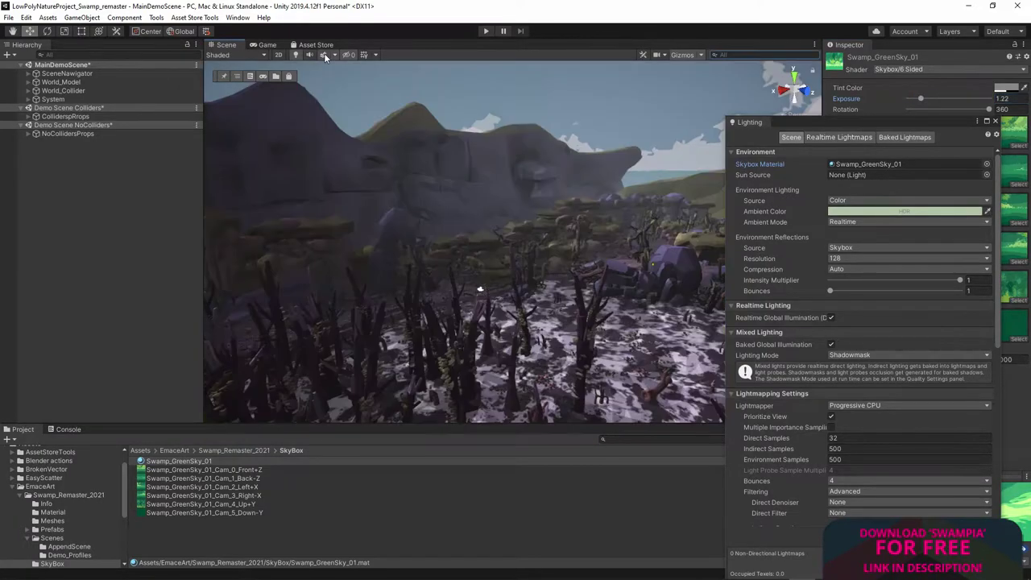
pyautogui.moveTo(921, 98); pyautogui.dragTo(919, 99)
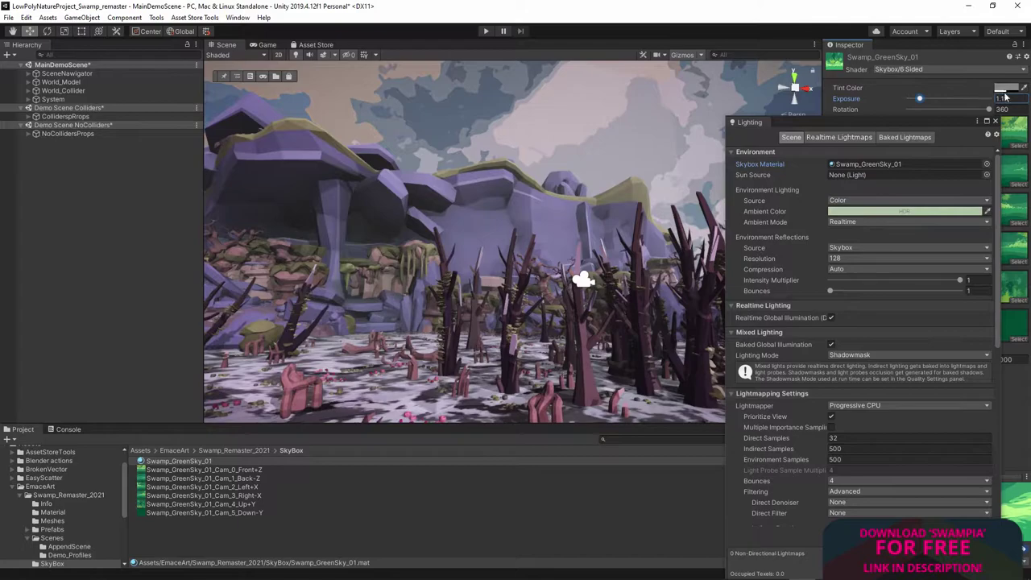
# Step: Set the Swamp_GreenSky_01 tint colour to dark teal-grey 3B5B5C
pyautogui.click(1004, 89)
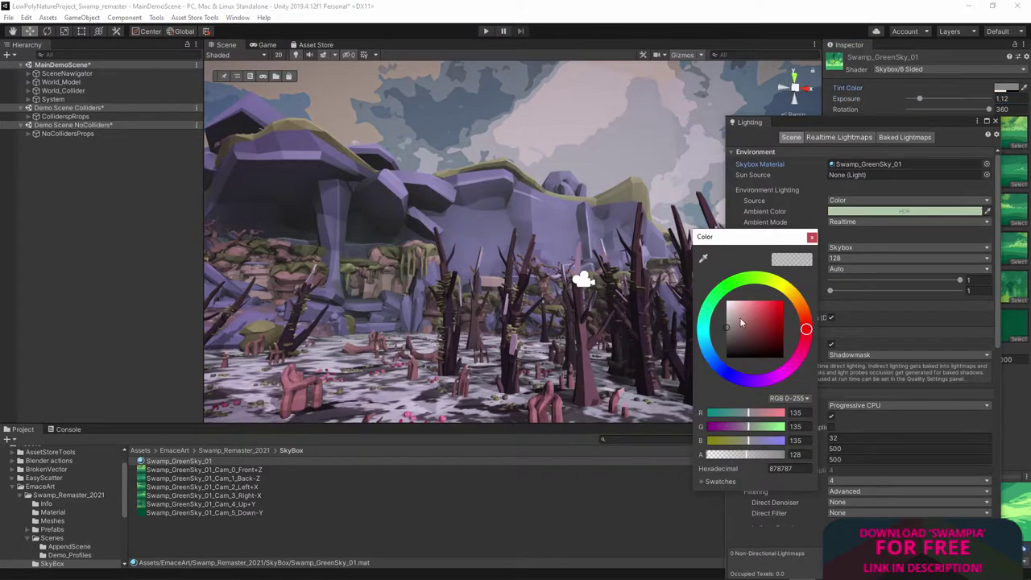
pyautogui.moveTo(753, 279); pyautogui.dragTo(771, 290)
pyautogui.moveTo(764, 331); pyautogui.dragTo(749, 336)
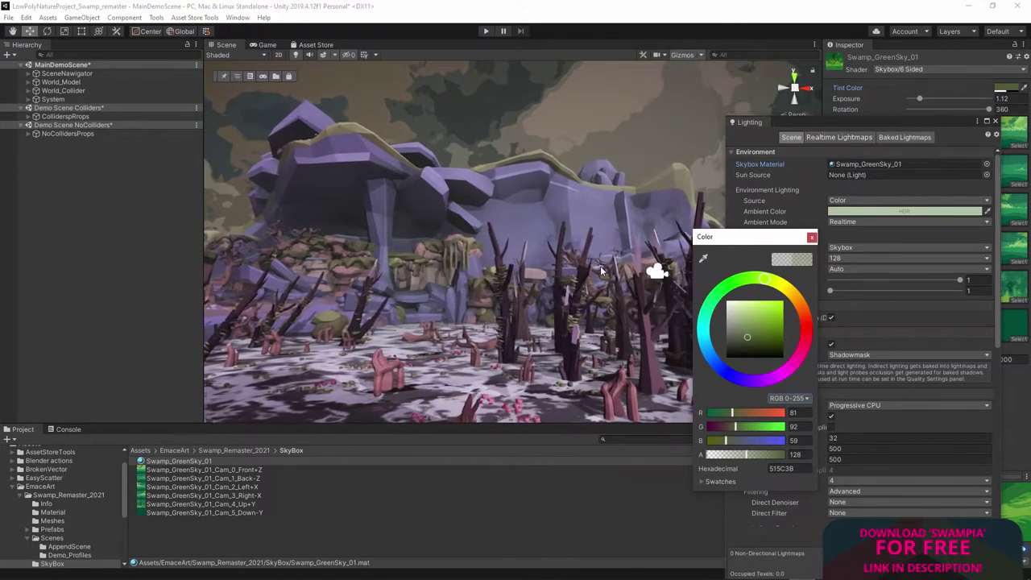
pyautogui.moveTo(705, 322); pyautogui.dragTo(704, 333)
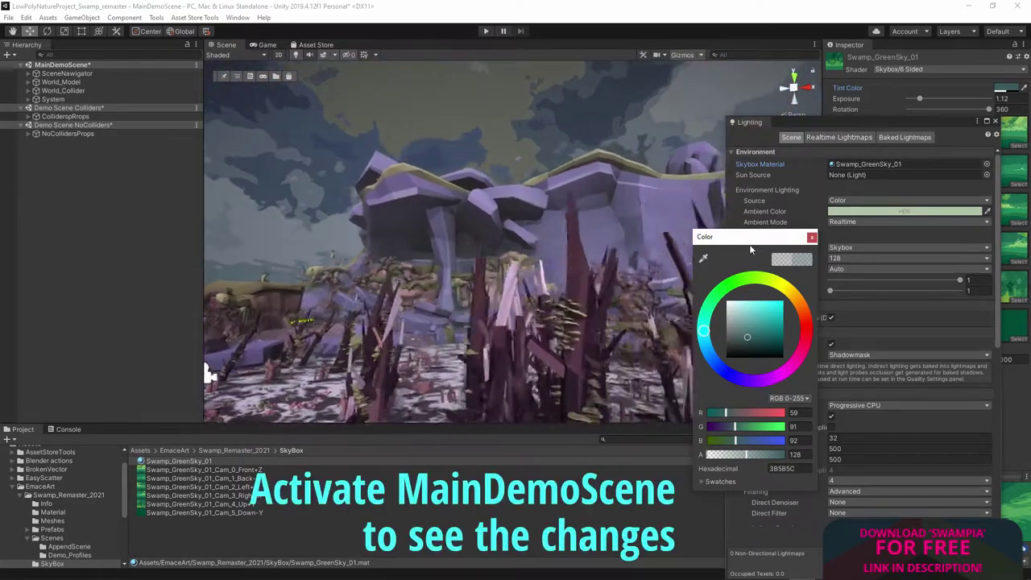
pyautogui.click(812, 237)
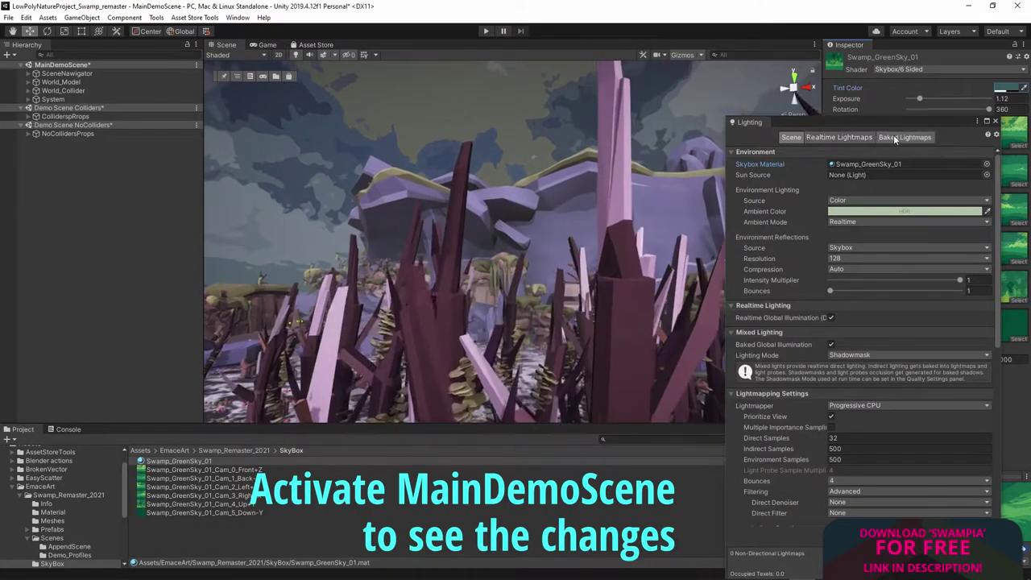
pyautogui.moveTo(918, 121); pyautogui.dragTo(455, 118)
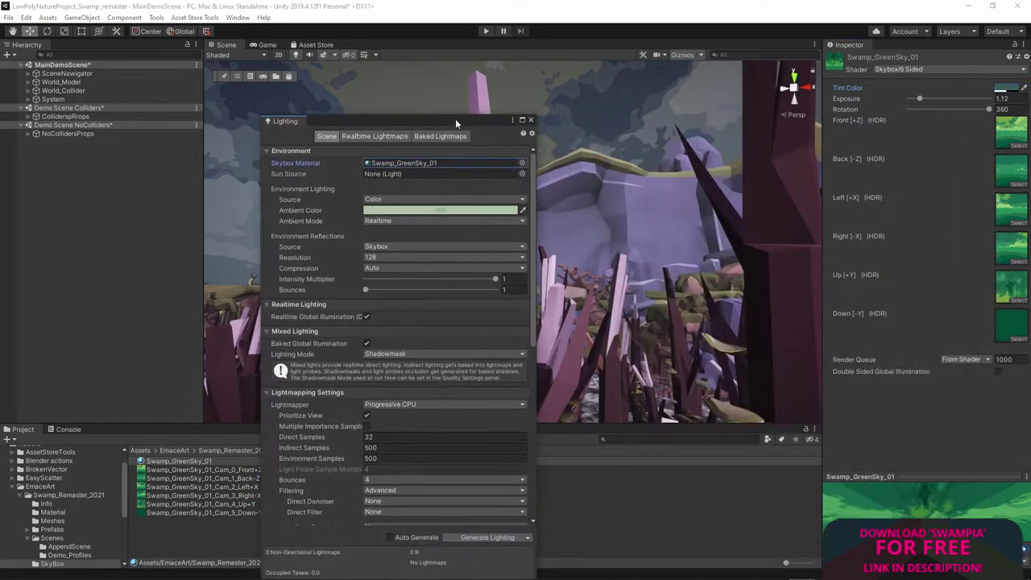
# Step: Close Lighting, select System > Main Camera, and expand its Post-process Volume (weight 0.812)
pyautogui.click(530, 119)
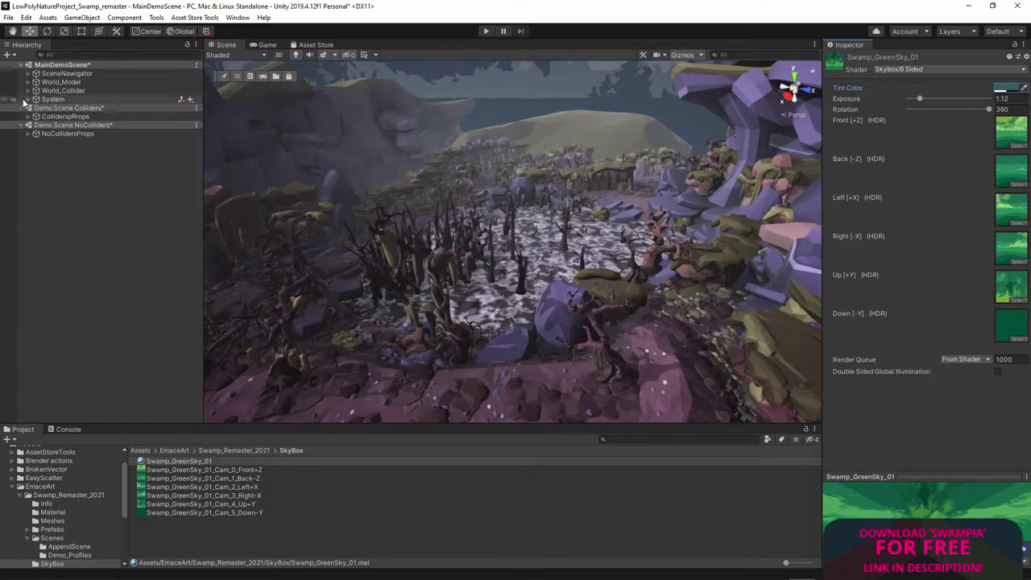
pyautogui.click(29, 99)
pyautogui.click(55, 117)
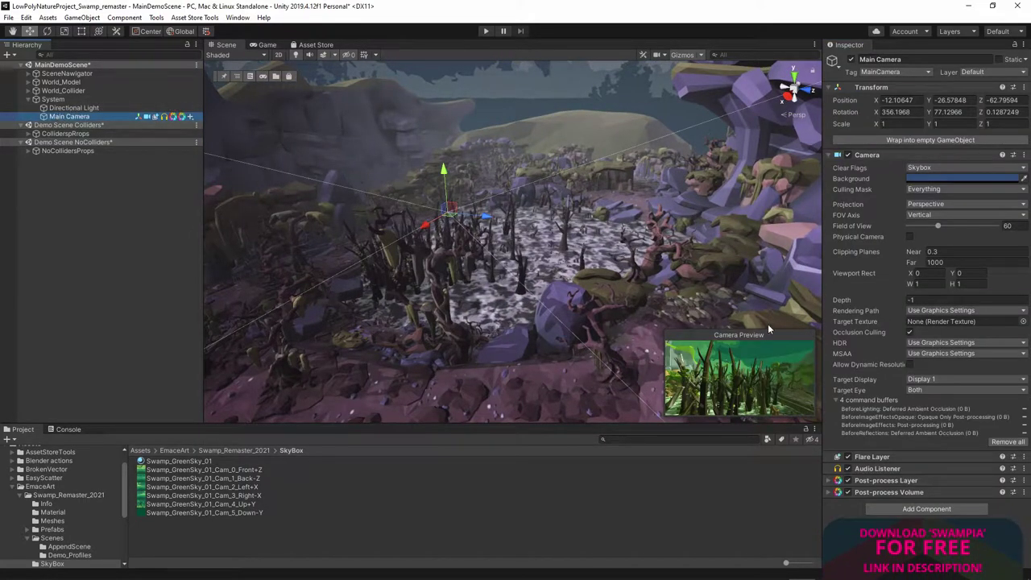
pyautogui.click(878, 493)
pyautogui.scroll(-3, 867, 497)
# Step: Open EA_Swamp_PostProcessor_Profile, set Ambient Occlusion intensity to 2.38, then collapse that section
pyautogui.scroll(-2, 866, 497)
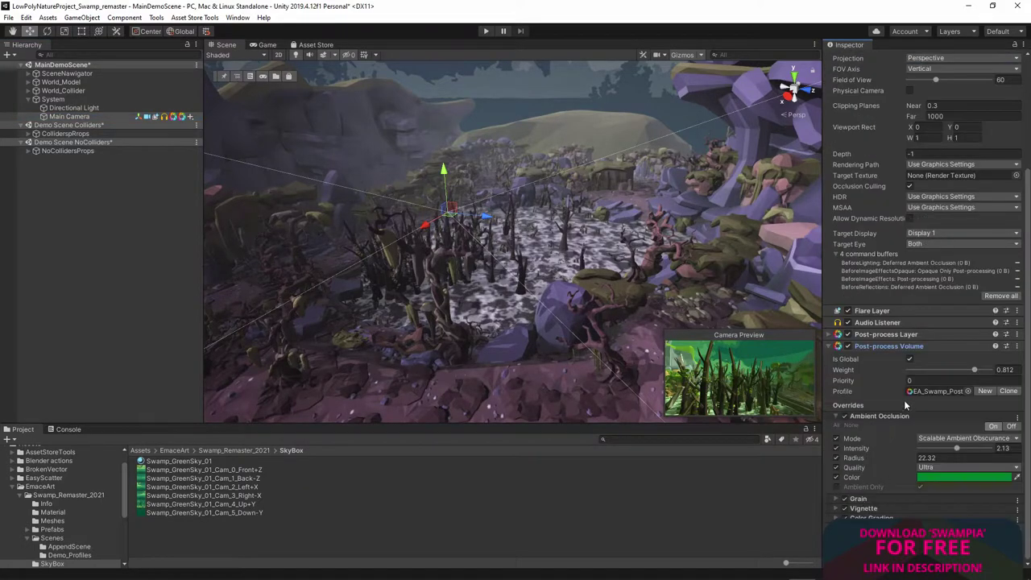
pyautogui.click(922, 389)
pyautogui.click(216, 459)
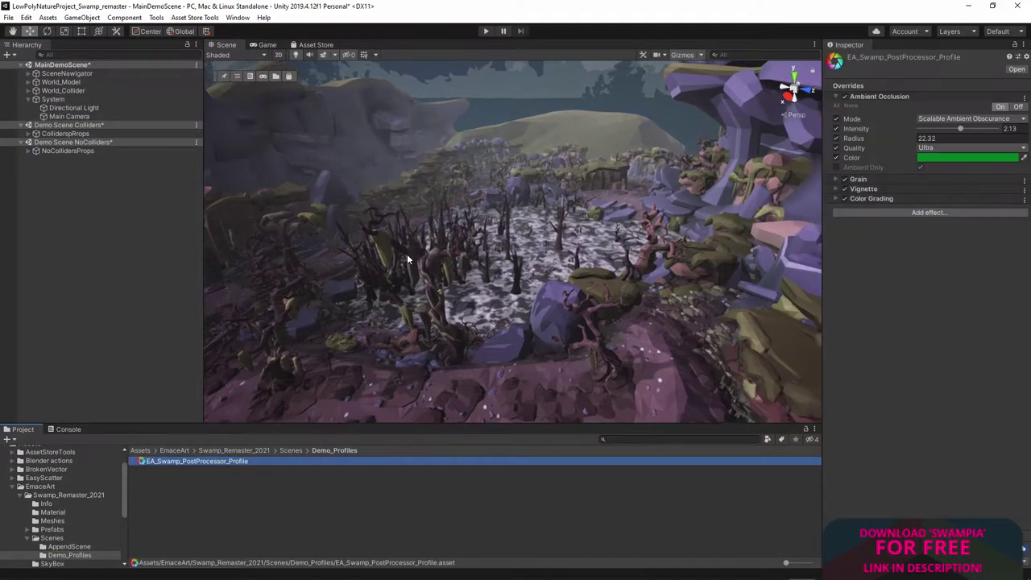
pyautogui.moveTo(406, 253); pyautogui.dragTo(349, 279, button='right')
pyautogui.moveTo(156, 394); pyautogui.dragTo(874, 166, button='right')
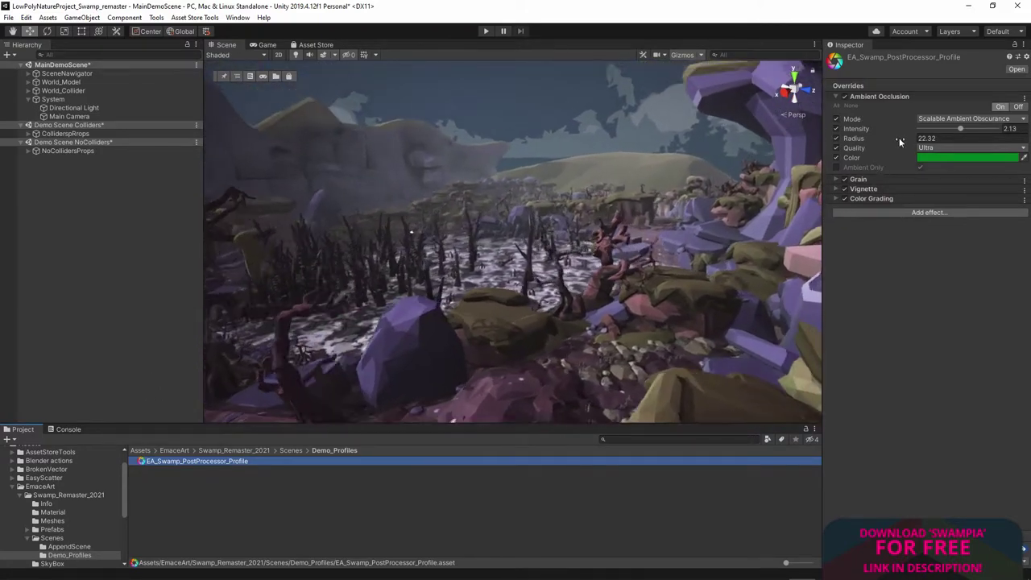
pyautogui.click(961, 131)
pyautogui.moveTo(961, 131)
pyautogui.mouseDown()
pyautogui.moveTo(999, 137)
pyautogui.moveTo(945, 135)
pyautogui.moveTo(955, 139)
pyautogui.mouseUp()
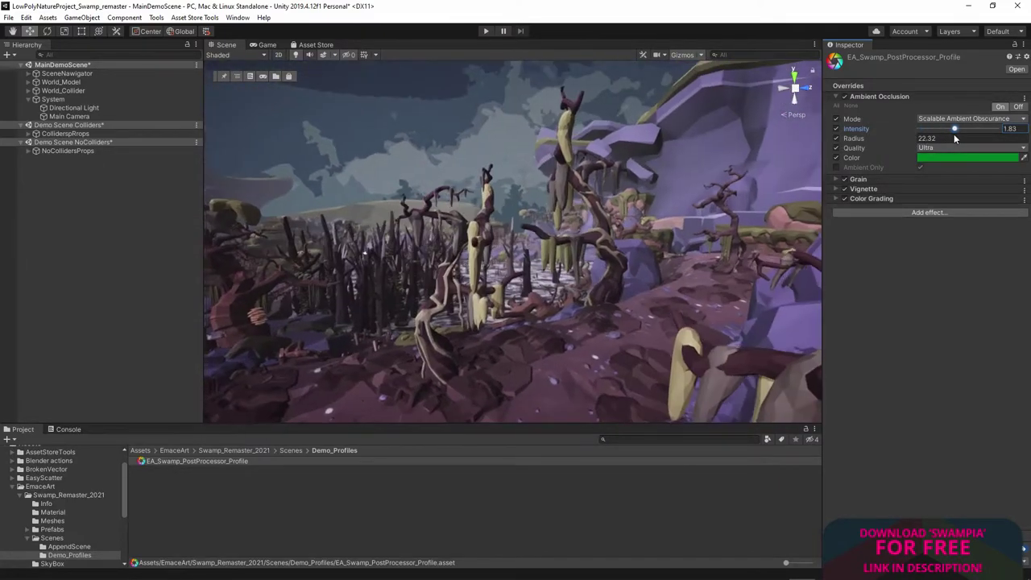
pyautogui.moveTo(954, 134); pyautogui.dragTo(964, 134)
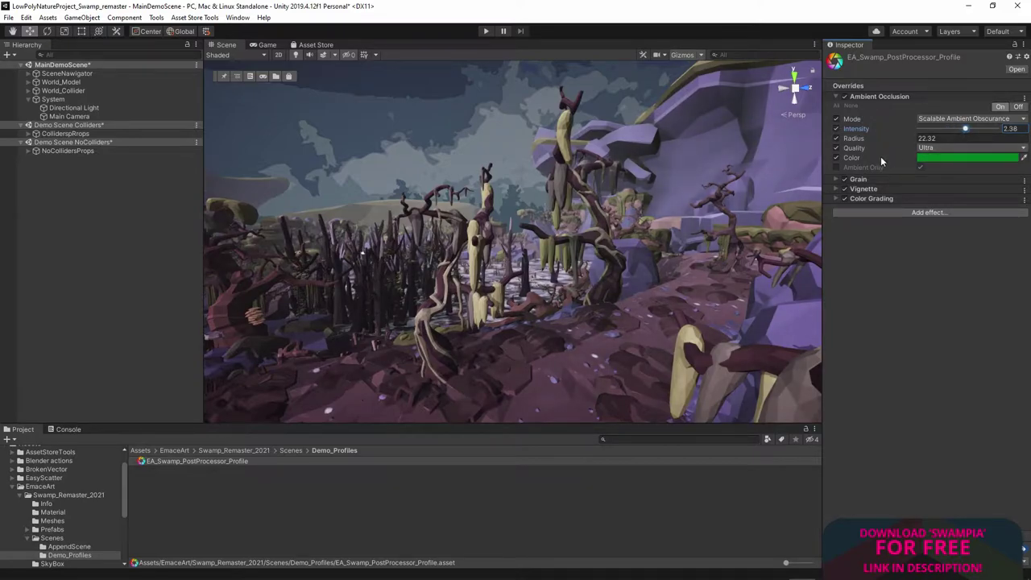
pyautogui.click(836, 98)
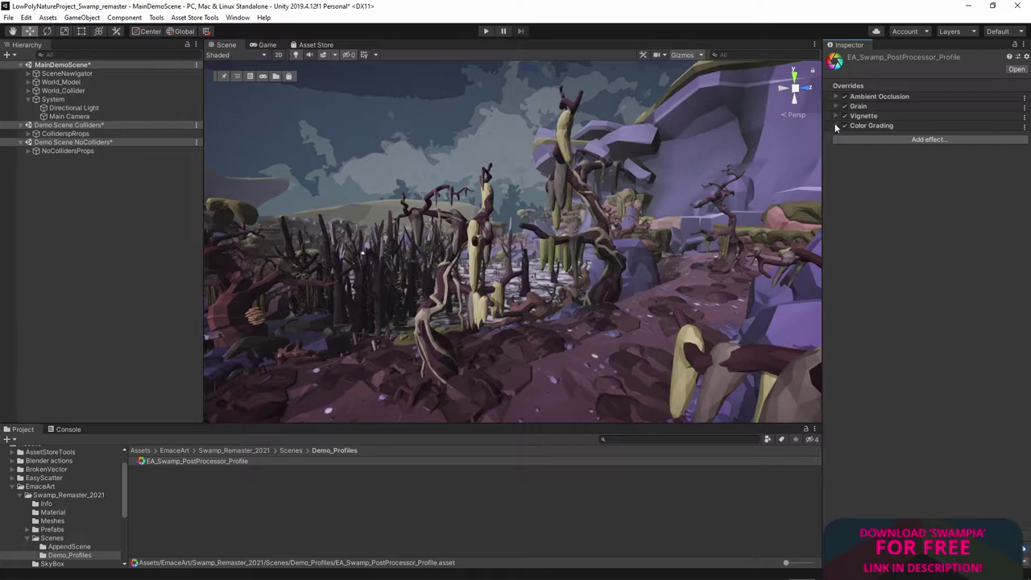
# Step: Expand the profile's Color Grading and nudge the Gamma trackball for a greener tone
pyautogui.click(836, 127)
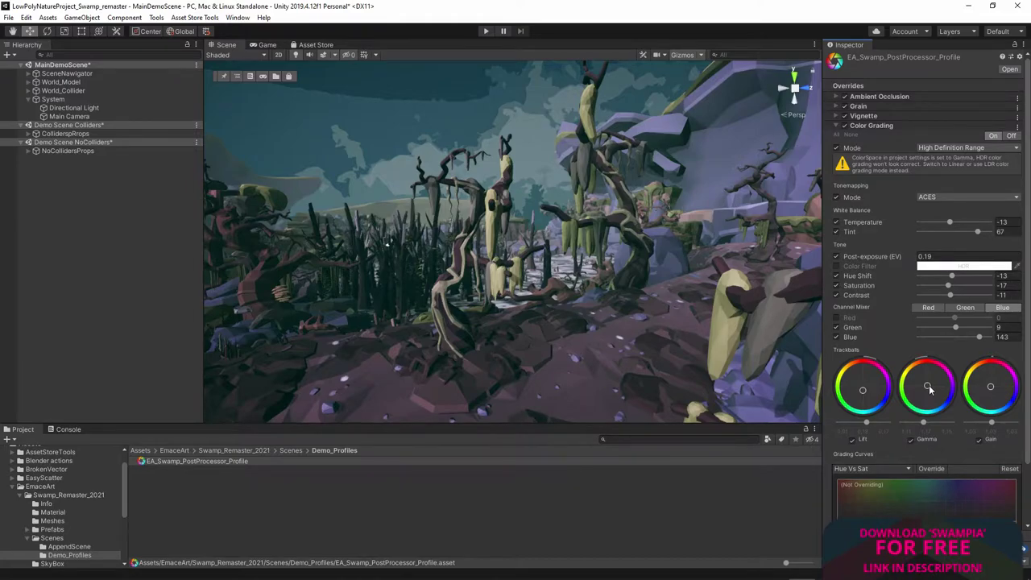
pyautogui.moveTo(928, 385); pyautogui.dragTo(932, 382)
pyautogui.moveTo(915, 393); pyautogui.dragTo(910, 395)
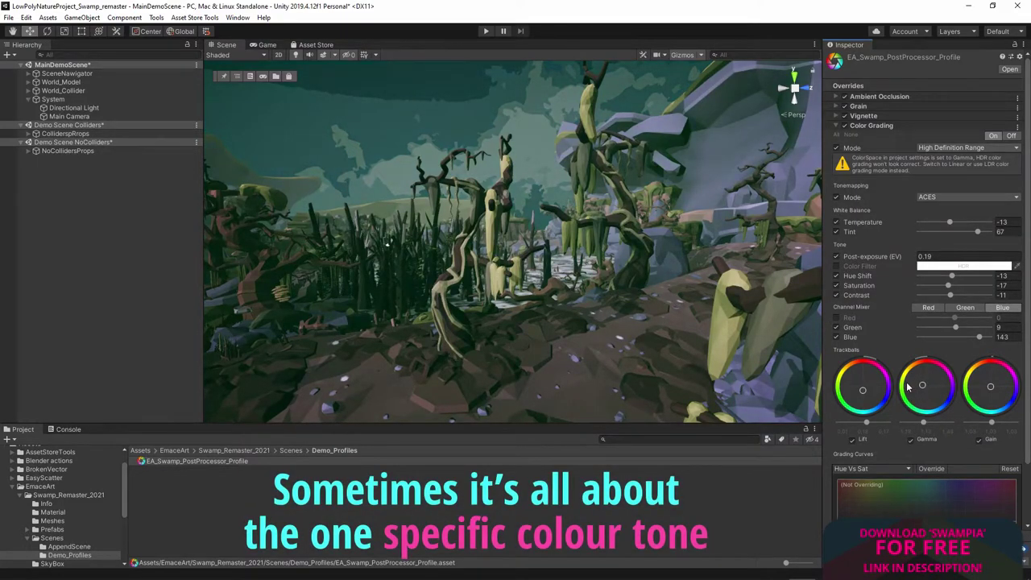
pyautogui.moveTo(908, 387); pyautogui.dragTo(905, 377)
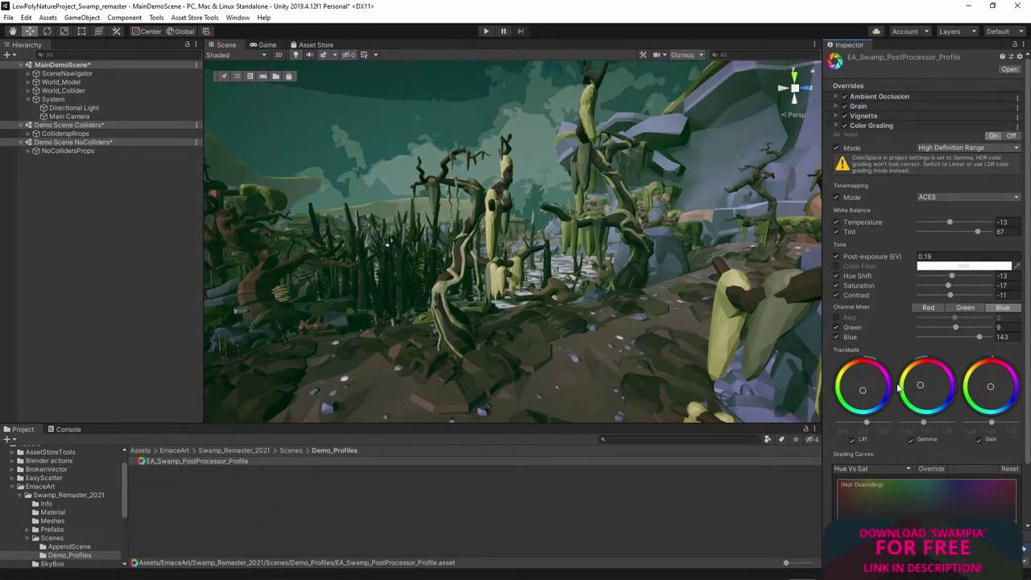
pyautogui.moveTo(899, 388); pyautogui.dragTo(892, 388)
pyautogui.moveTo(574, 300); pyautogui.dragTo(574, 300, button='right')
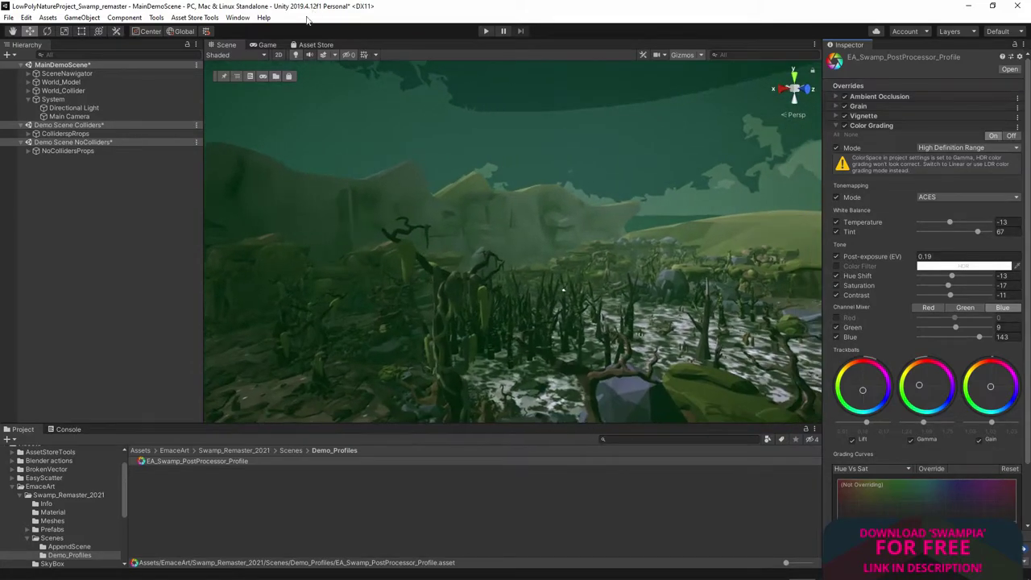
# Step: Open Lighting settings, collapse Lightmapping Settings, and dock the window beside the scene
pyautogui.click(238, 17)
pyautogui.moveTo(290, 202)
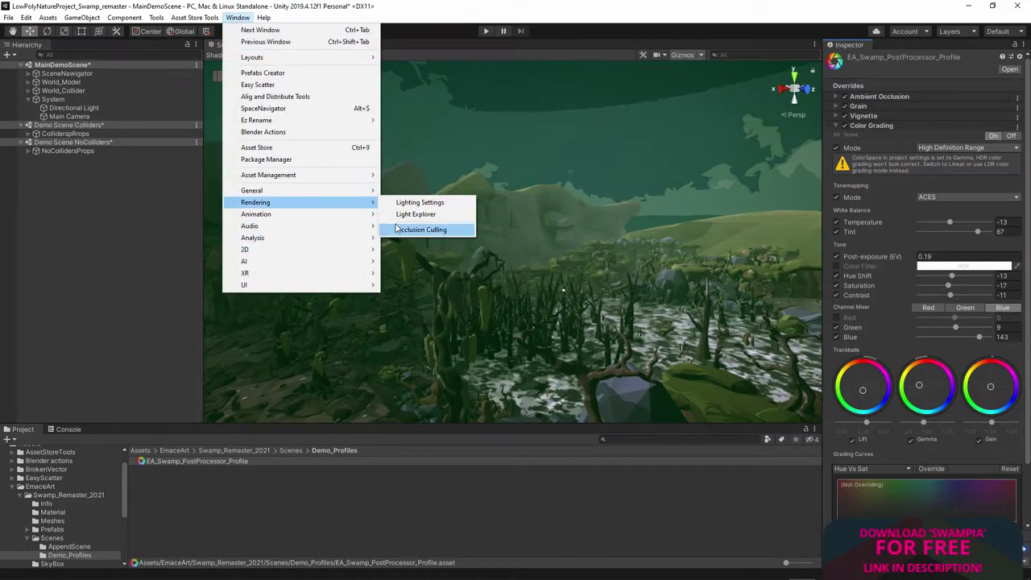
pyautogui.click(427, 202)
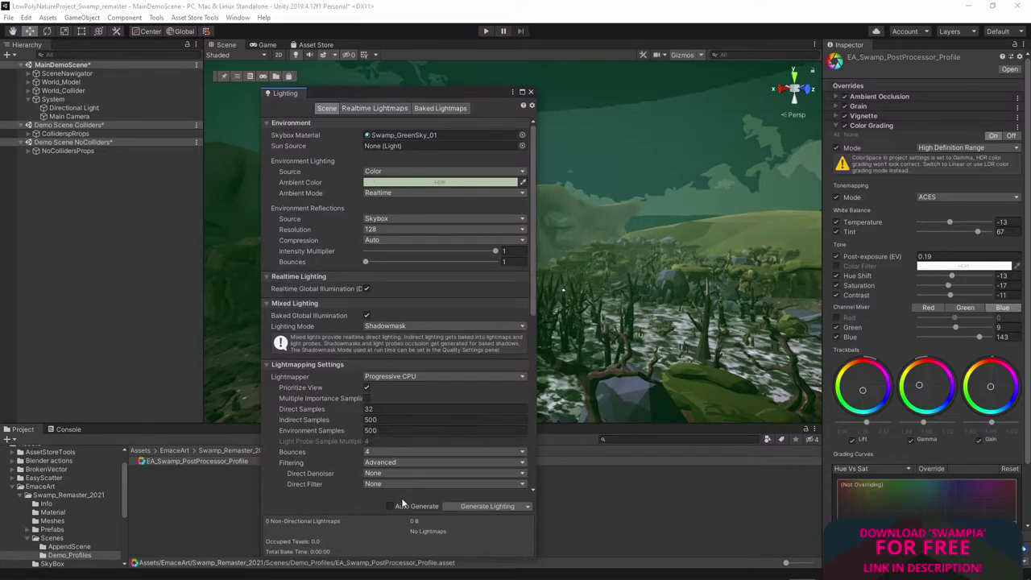
pyautogui.click(301, 364)
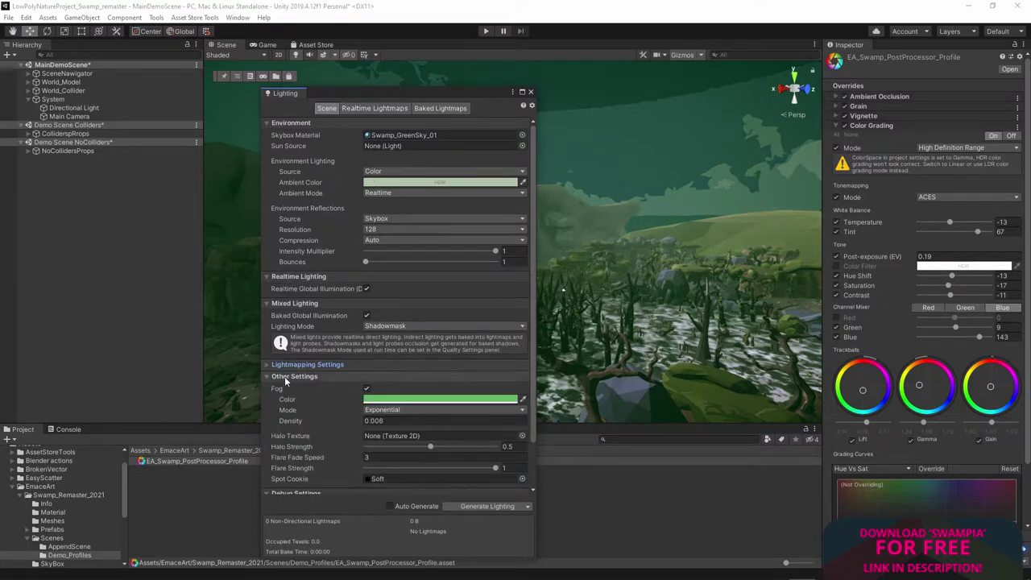
pyautogui.click(374, 421)
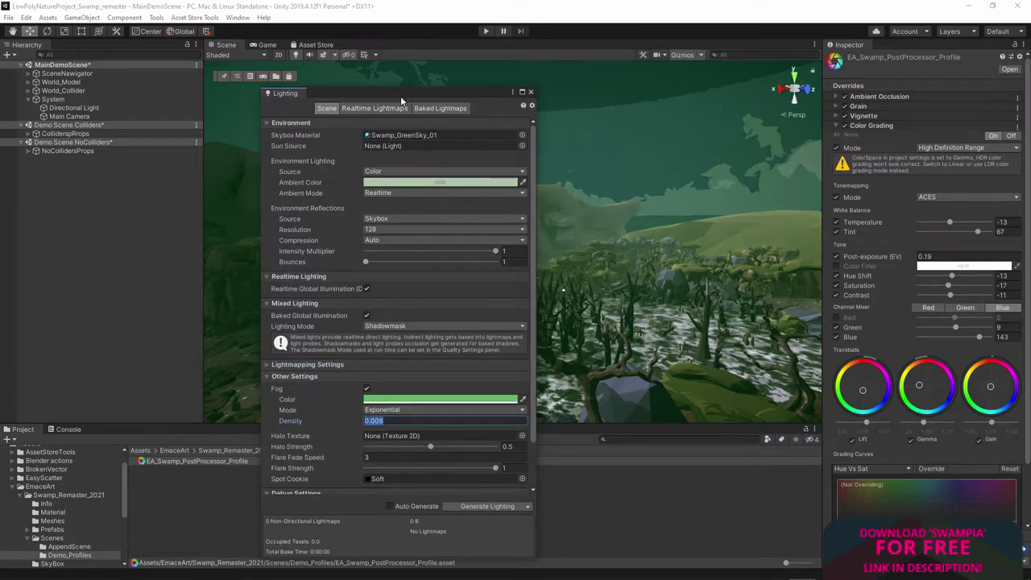
pyautogui.moveTo(400, 96); pyautogui.dragTo(905, 48)
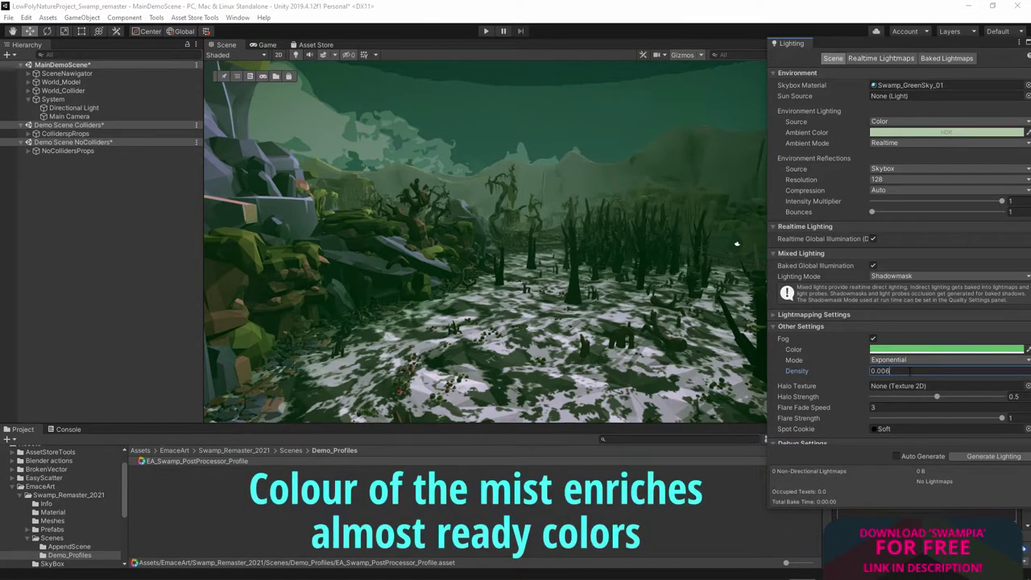
# Step: Try different exponential Fog Density values, finally settling on 0.006
pyautogui.press('BackSpace')
pyautogui.write('4')
pyautogui.press('BackSpace')
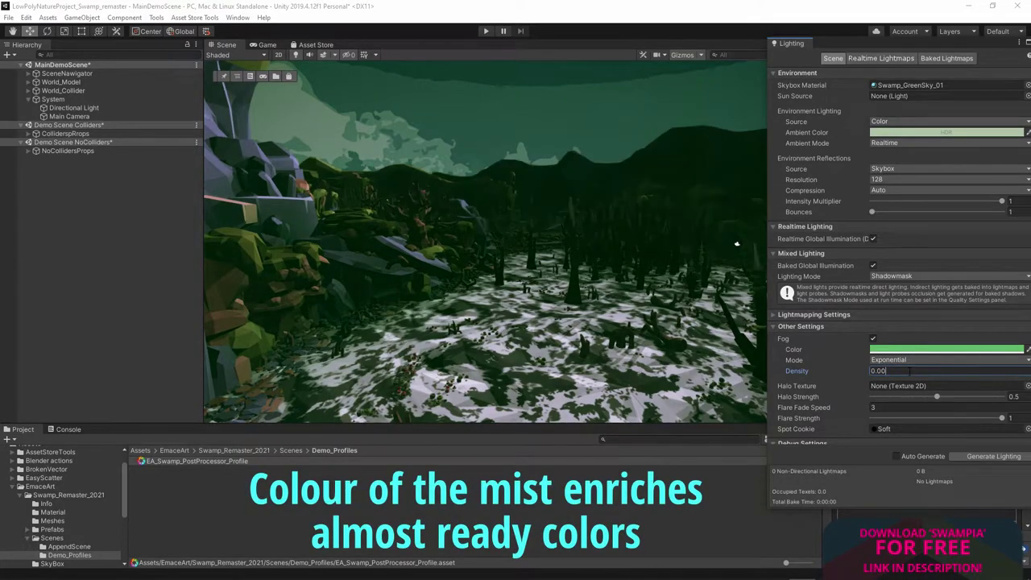
pyautogui.write('4')
pyautogui.press('BackSpace')
pyautogui.write('14')
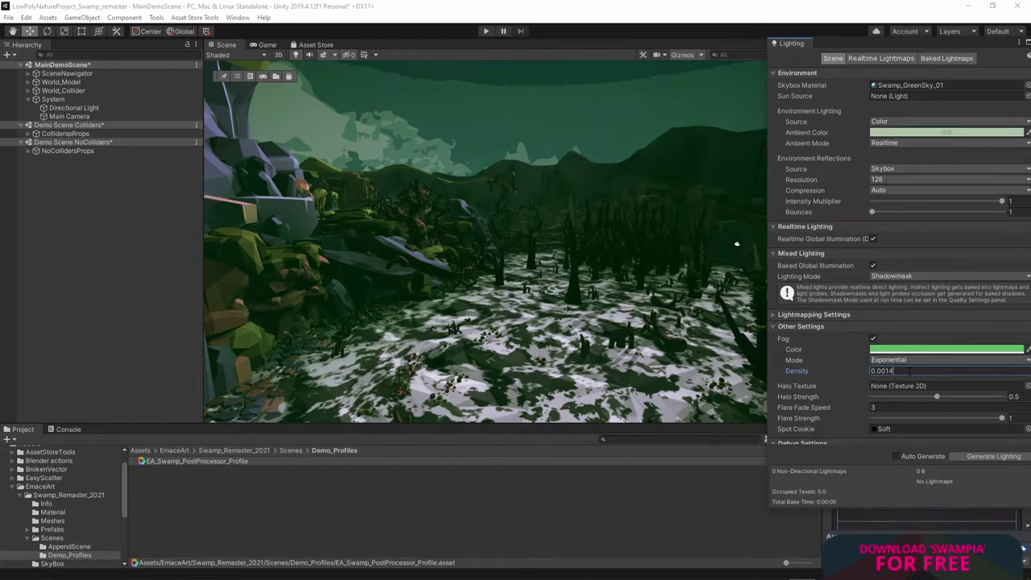
pyautogui.press('BackSpace')
pyautogui.press('BackSpace')
pyautogui.write('6')
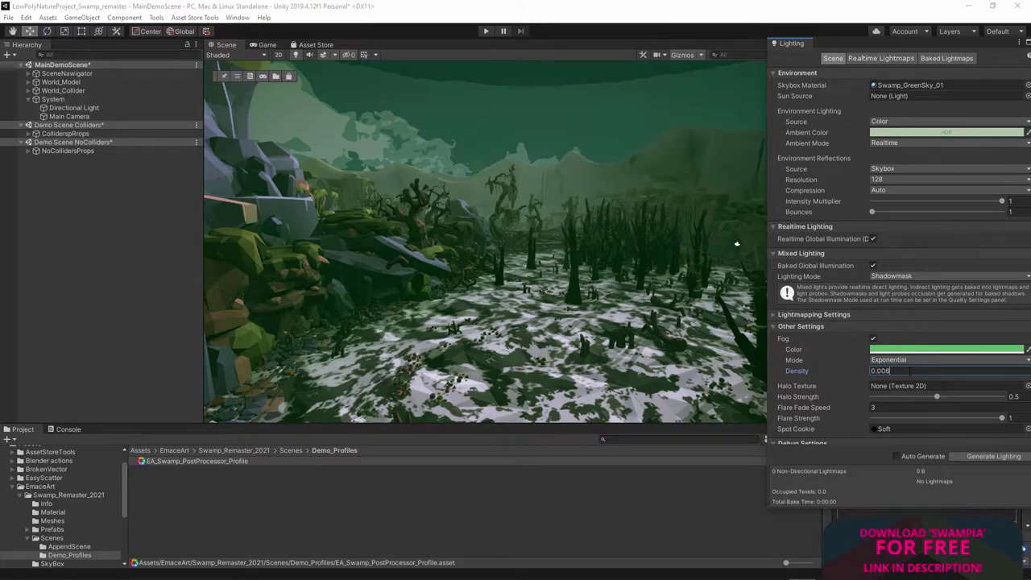
# Step: Set the fog colour to deep teal-green 00523B
pyautogui.click(887, 350)
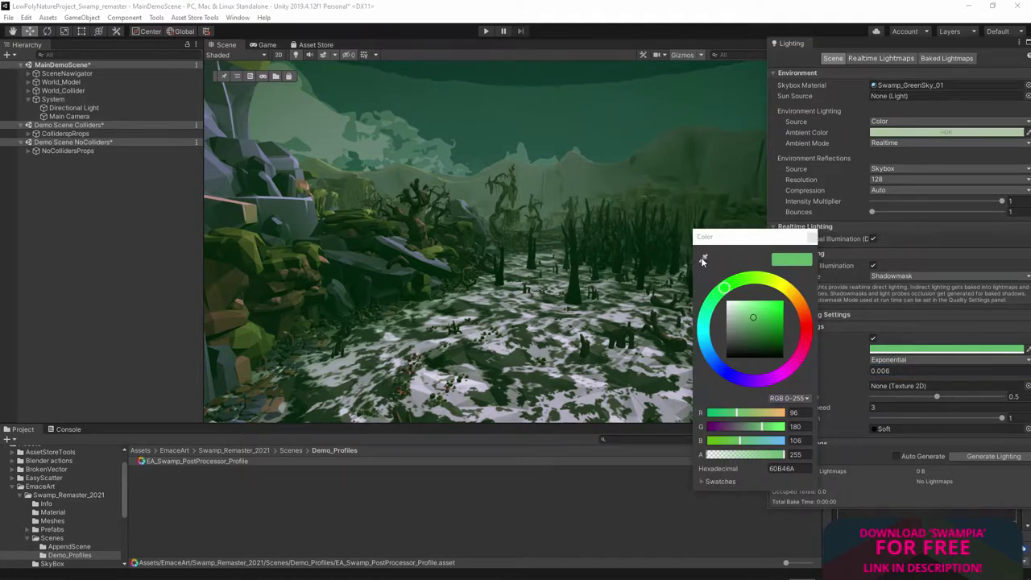
pyautogui.moveTo(758, 335); pyautogui.dragTo(769, 326)
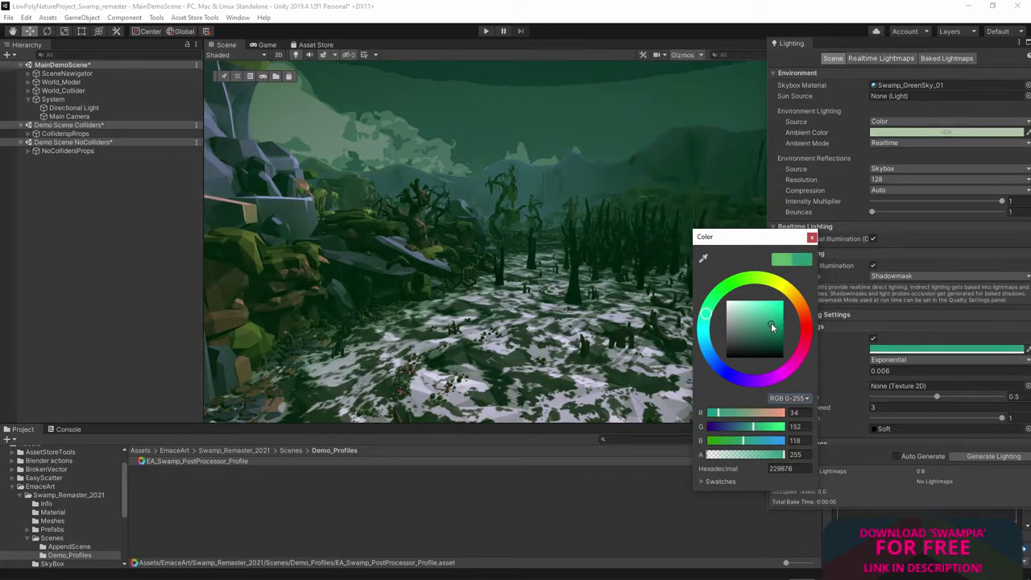
pyautogui.moveTo(772, 326); pyautogui.dragTo(780, 326)
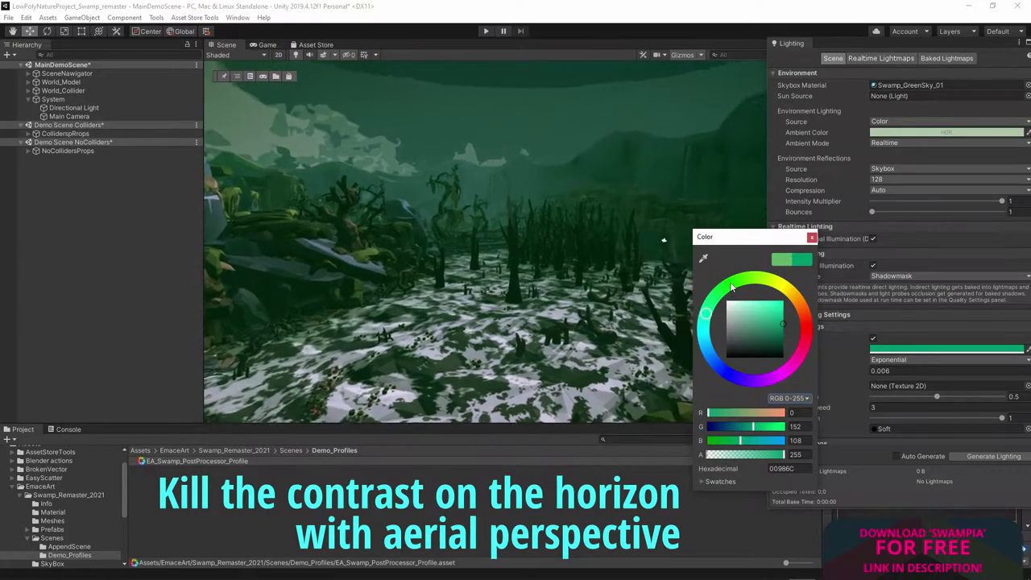
pyautogui.click(784, 330)
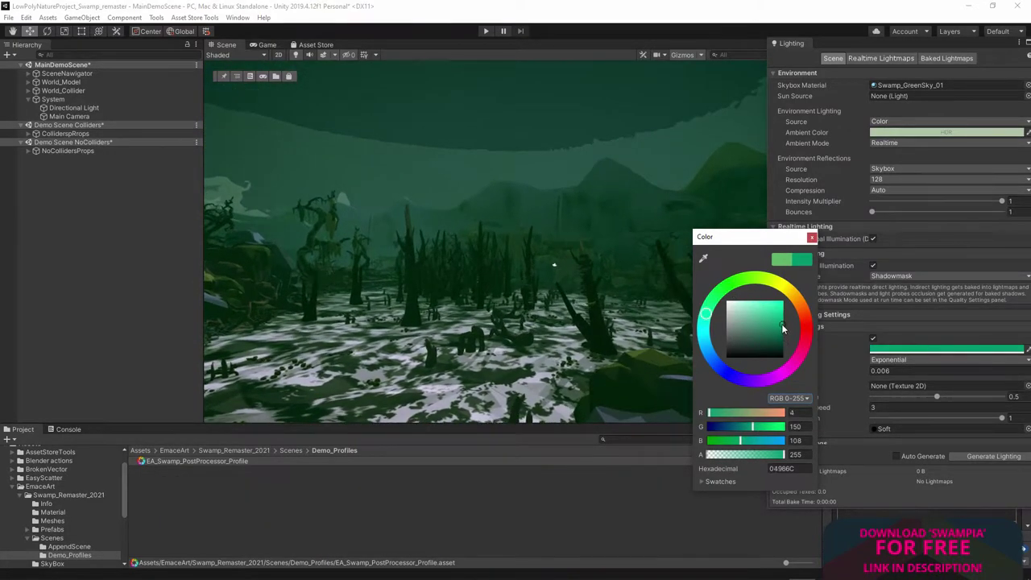
pyautogui.moveTo(783, 326); pyautogui.dragTo(795, 338)
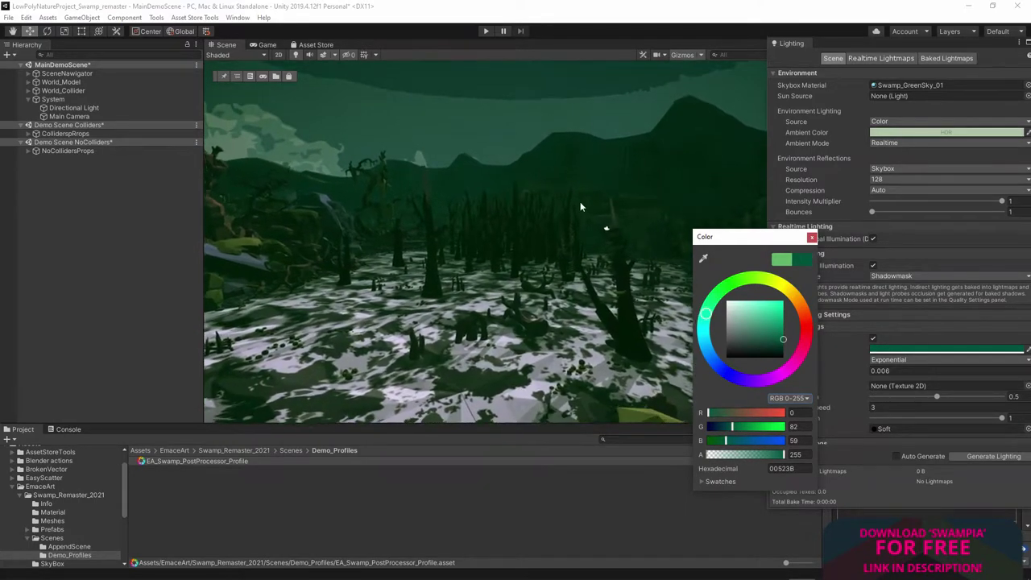
pyautogui.click(918, 347)
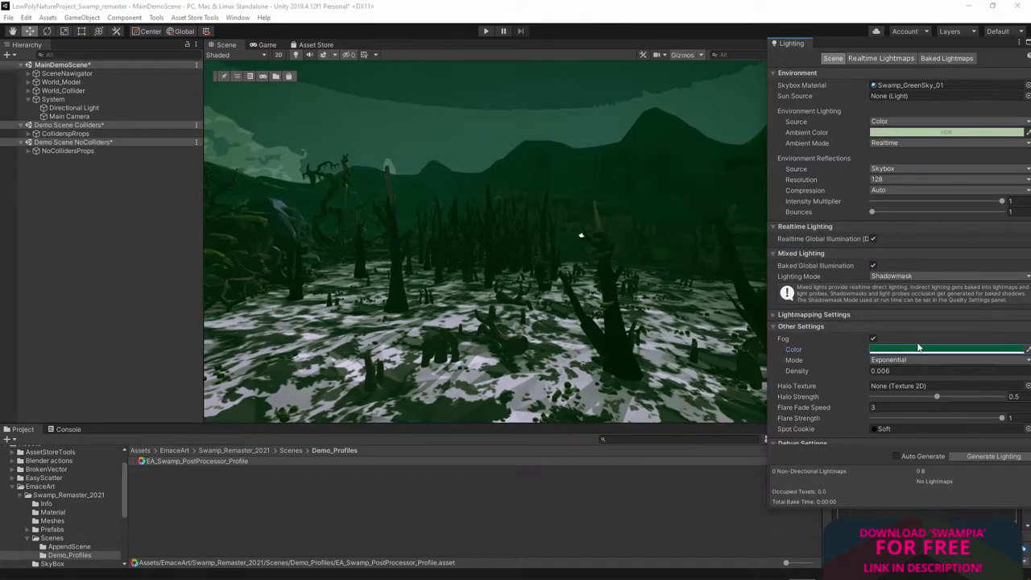
# Step: Select the Swamp_GreenSky_01 skybox material and lower its Exposure from 1.12 to 0.69
pyautogui.click(910, 86)
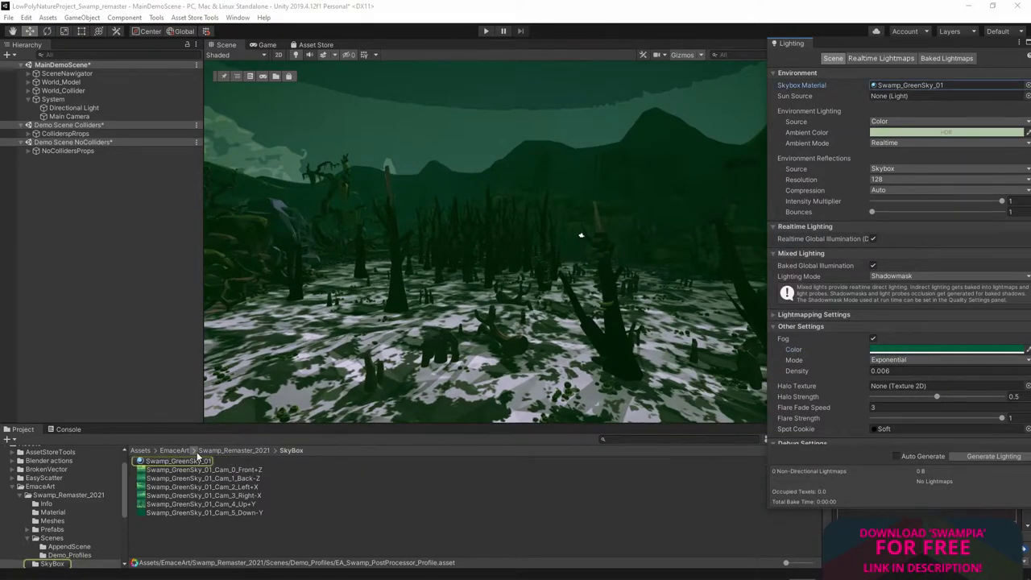
pyautogui.click(197, 457)
pyautogui.scroll(-2, 897, 233)
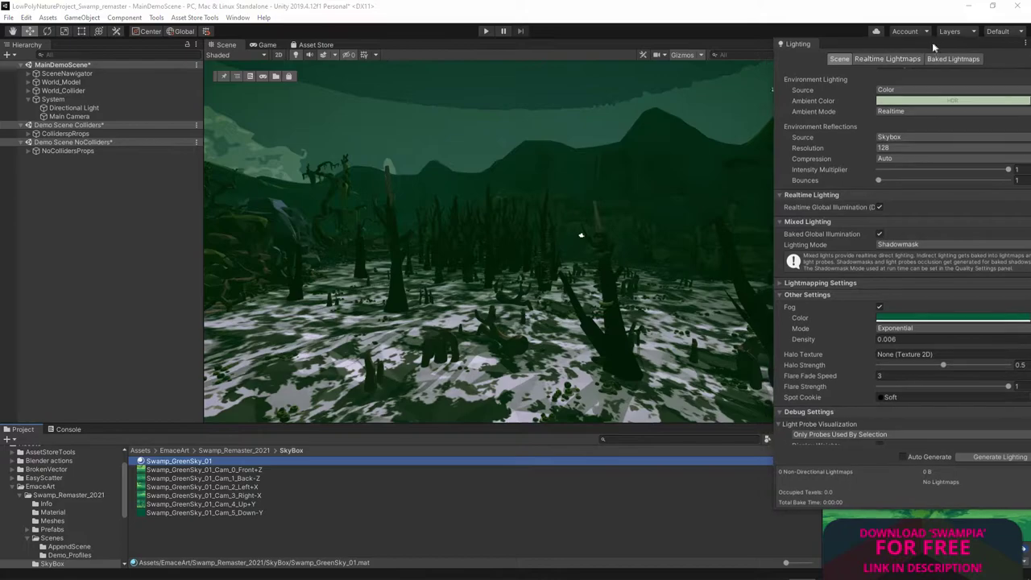
pyautogui.moveTo(932, 42); pyautogui.dragTo(714, 182)
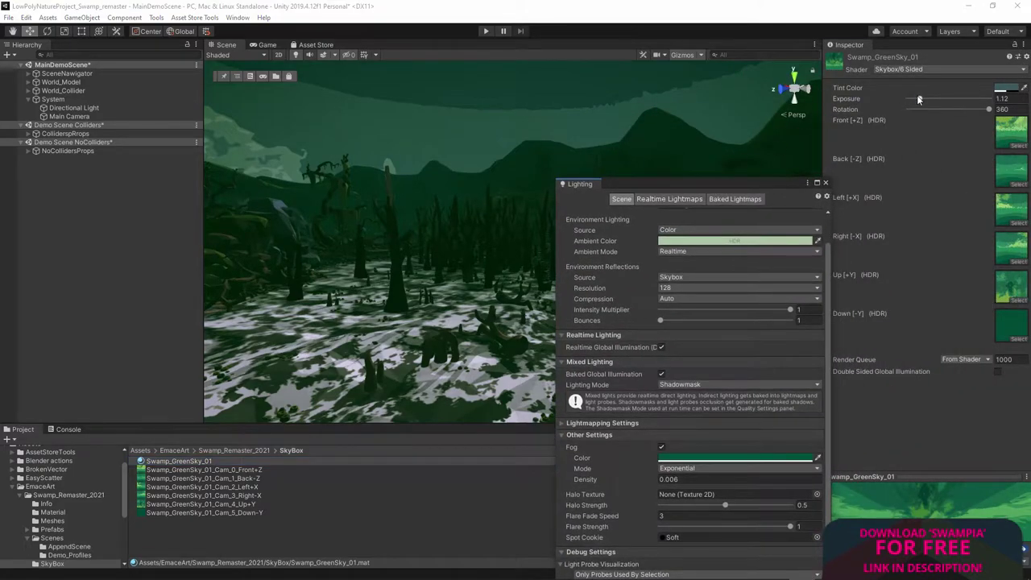
pyautogui.moveTo(919, 99); pyautogui.dragTo(915, 99)
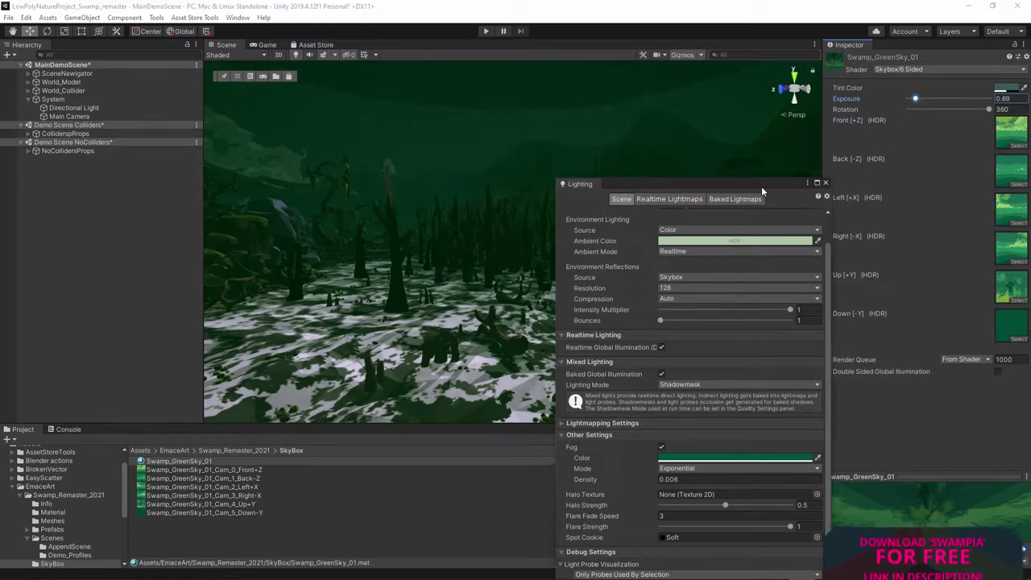
pyautogui.moveTo(761, 186); pyautogui.dragTo(947, 225)
# Step: Rotate the Directional Light to a Y rotation of 36.12
pyautogui.click(72, 107)
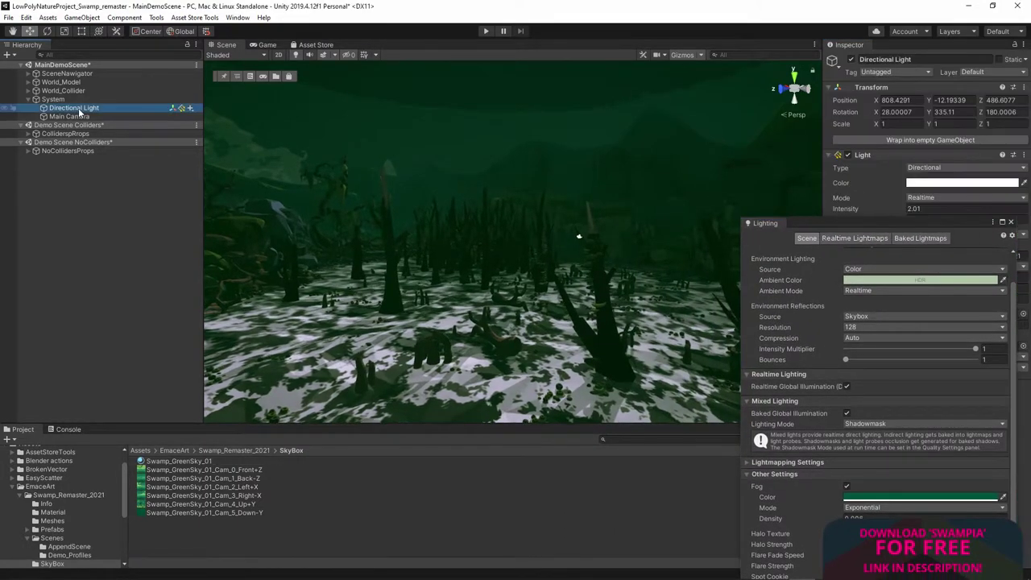
pyautogui.moveTo(930, 112)
pyautogui.mouseDown()
pyautogui.moveTo(990, 119)
pyautogui.moveTo(942, 102)
pyautogui.mouseUp()
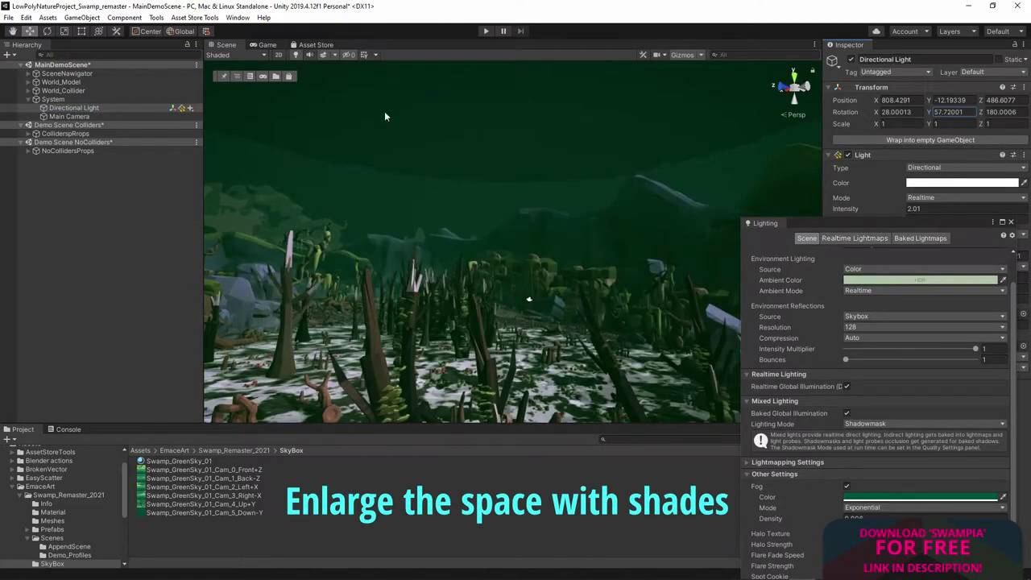
pyautogui.moveTo(564, 242); pyautogui.dragTo(536, 125, button='right')
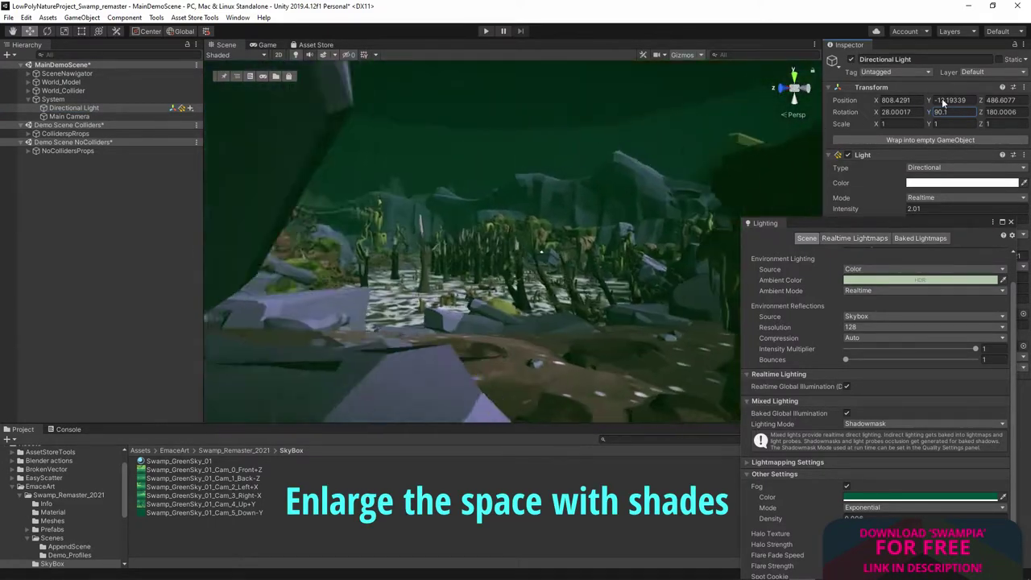
pyautogui.moveTo(929, 112); pyautogui.dragTo(994, 117)
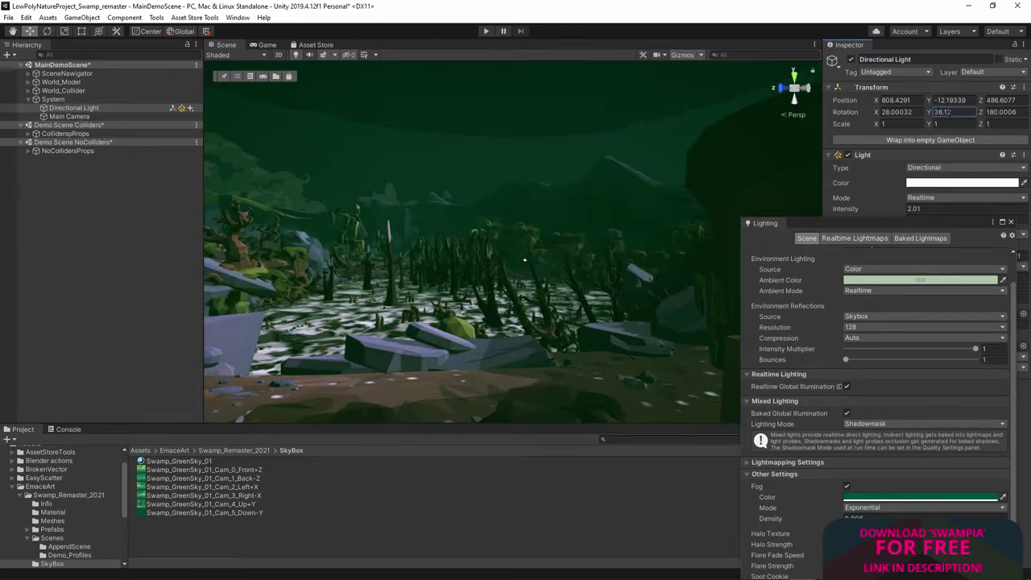
# Step: Raise the Directional Light's shadow strength from 0.421 to 0.848
pyautogui.moveTo(910, 217); pyautogui.dragTo(910, 395)
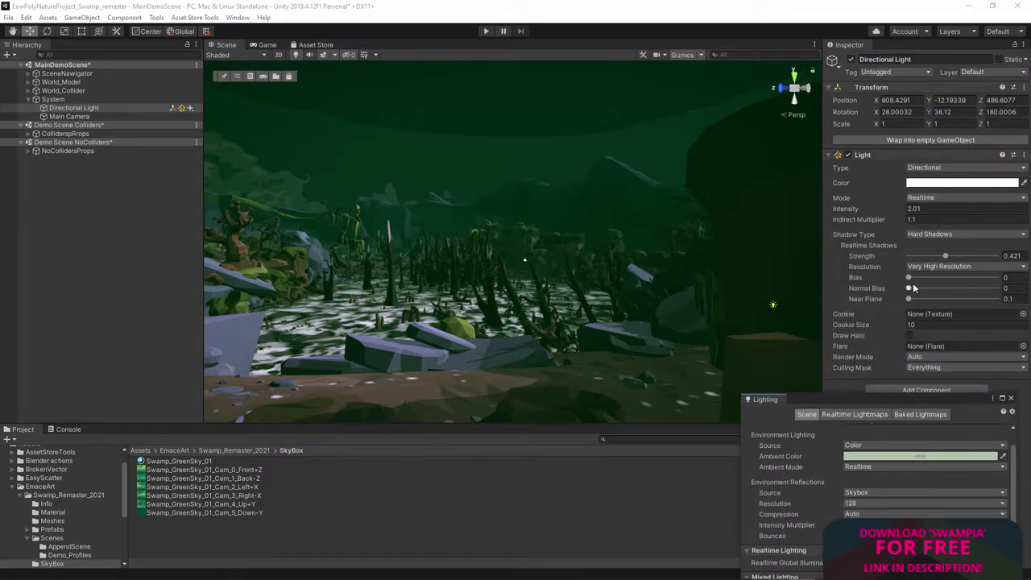
pyautogui.moveTo(945, 257)
pyautogui.mouseDown()
pyautogui.moveTo(1021, 267)
pyautogui.moveTo(983, 266)
pyautogui.mouseUp()
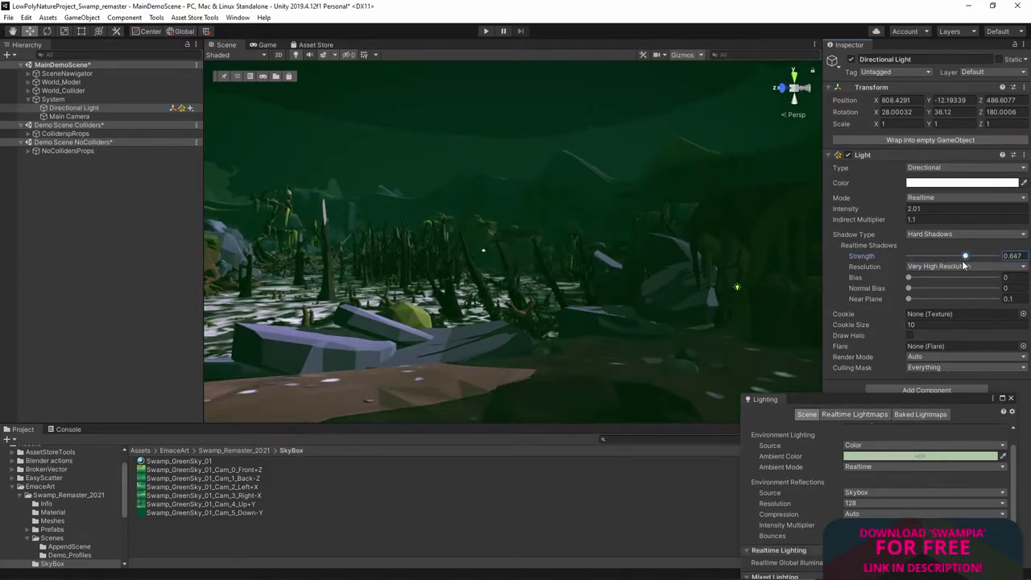
pyautogui.click(951, 184)
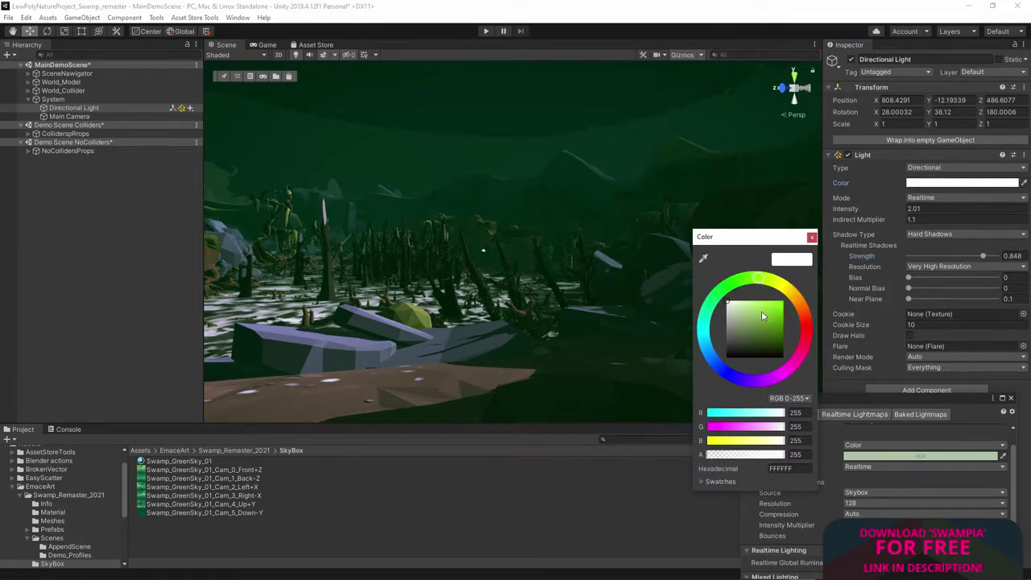
# Step: Tint the Directional Light dark green (293F0D) and lower its intensity from 2.01 to 1
pyautogui.moveTo(763, 316); pyautogui.dragTo(772, 347)
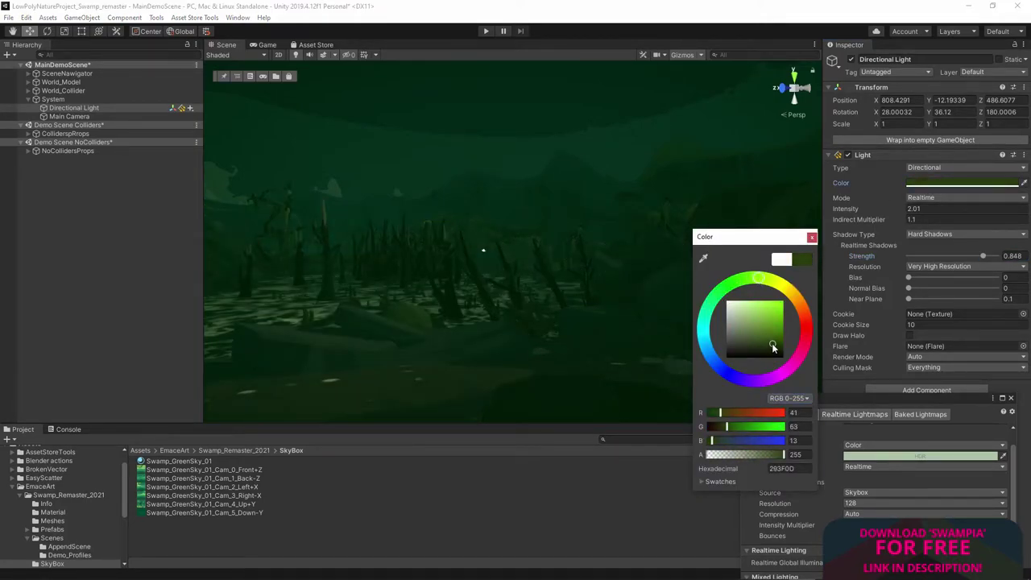
pyautogui.click(812, 237)
pyautogui.moveTo(903, 211); pyautogui.dragTo(880, 211)
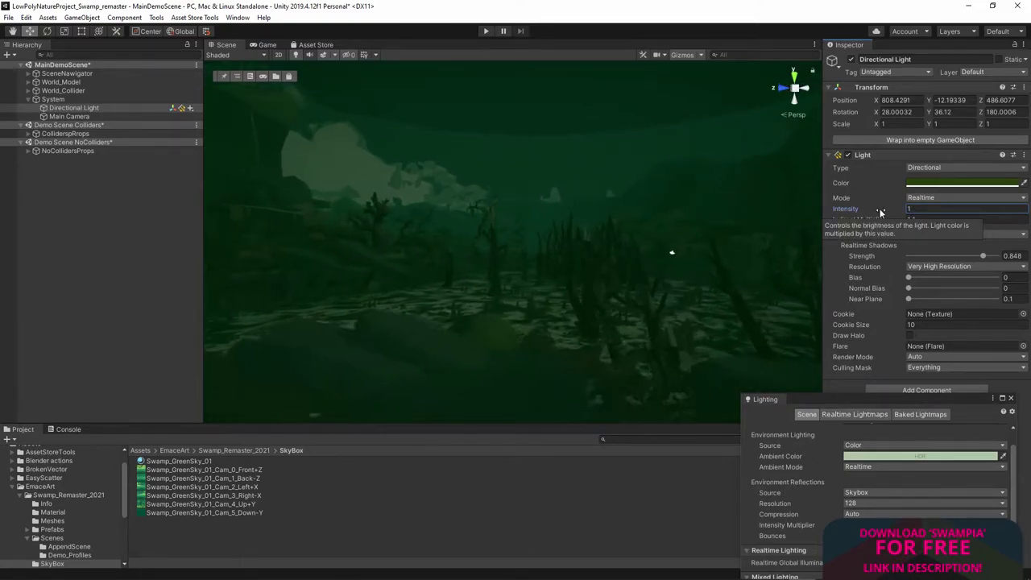
pyautogui.moveTo(832, 400)
pyautogui.mouseDown()
pyautogui.moveTo(794, 400)
pyautogui.moveTo(797, 270)
pyautogui.mouseUp()
# Step: Set the fog density to 0.02
pyautogui.scroll(-2, 862, 425)
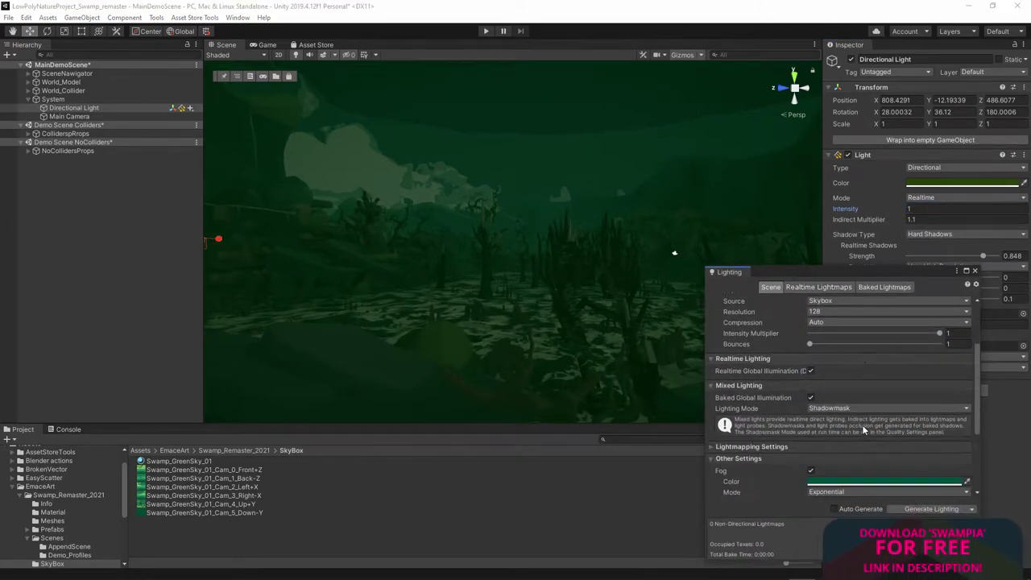
pyautogui.scroll(-3, 862, 424)
pyautogui.click(838, 371)
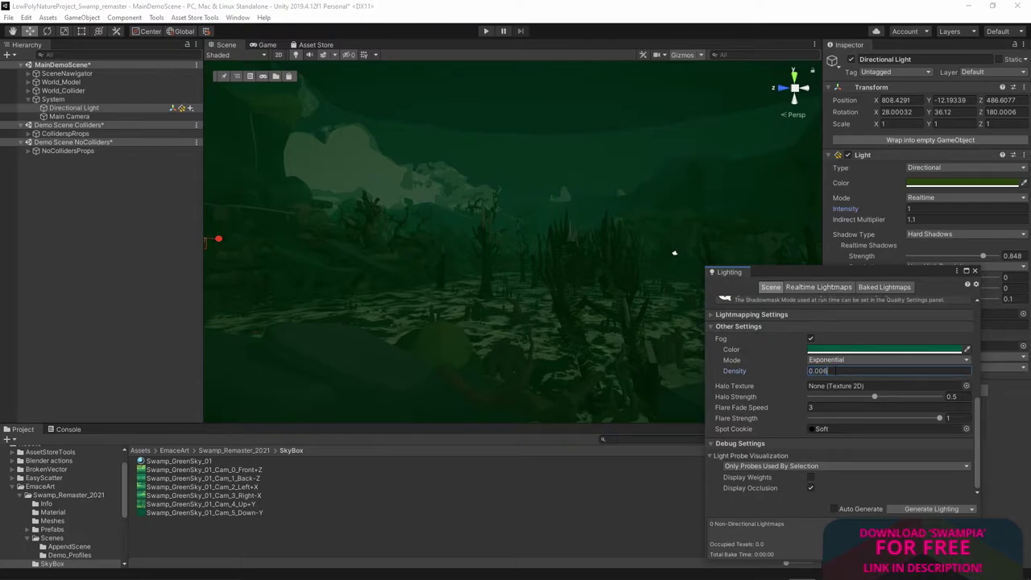
pyautogui.press('BackSpace')
pyautogui.write('22')
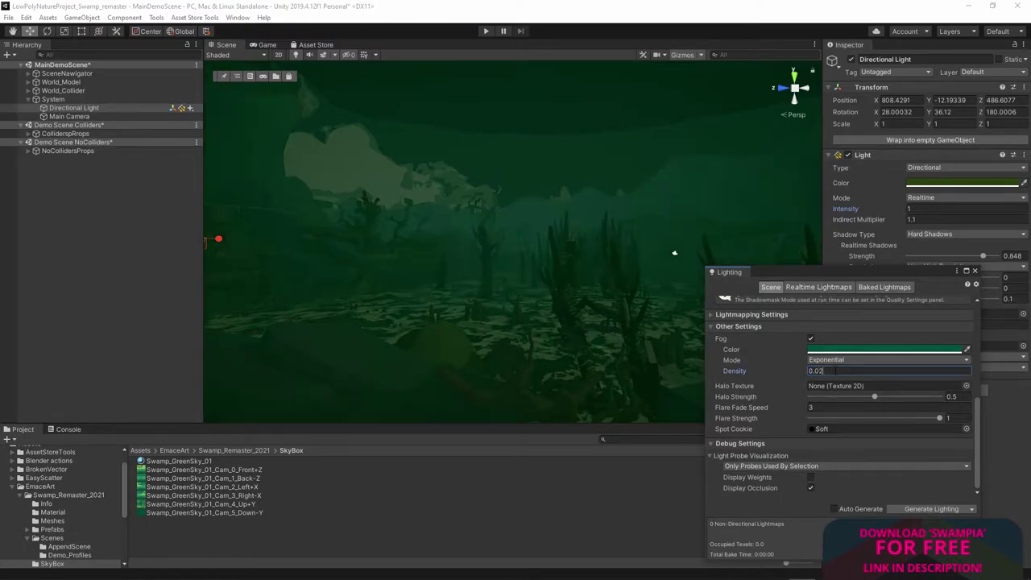
# Step: Sample the fog colour from the scene and darken it to 11271F
pyautogui.moveTo(675, 253)
pyautogui.mouseDown(button='right')
pyautogui.moveTo(580, 248)
pyautogui.moveTo(537, 263)
pyautogui.mouseUp(button='right')
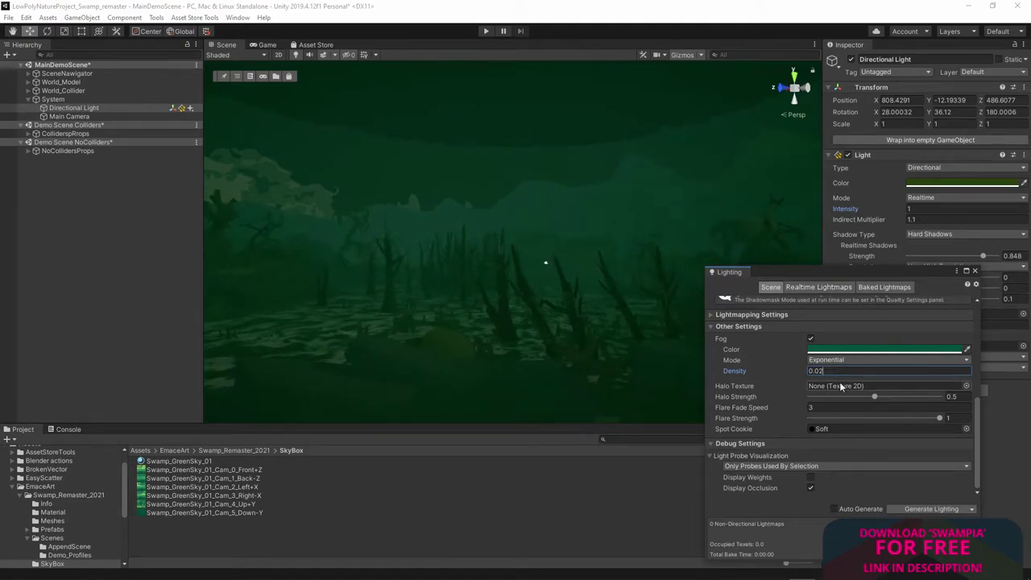
pyautogui.click(882, 349)
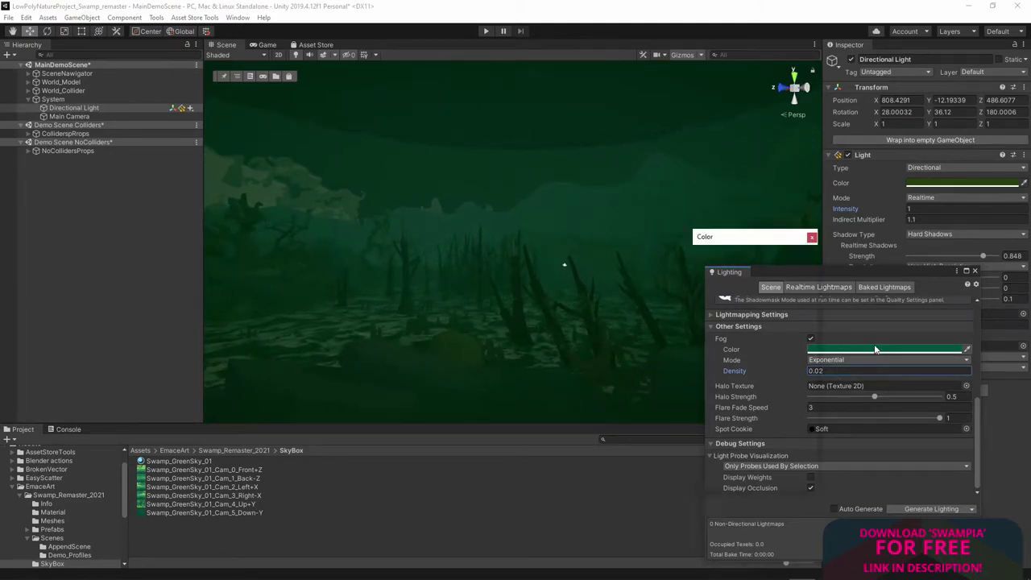
pyautogui.click(703, 258)
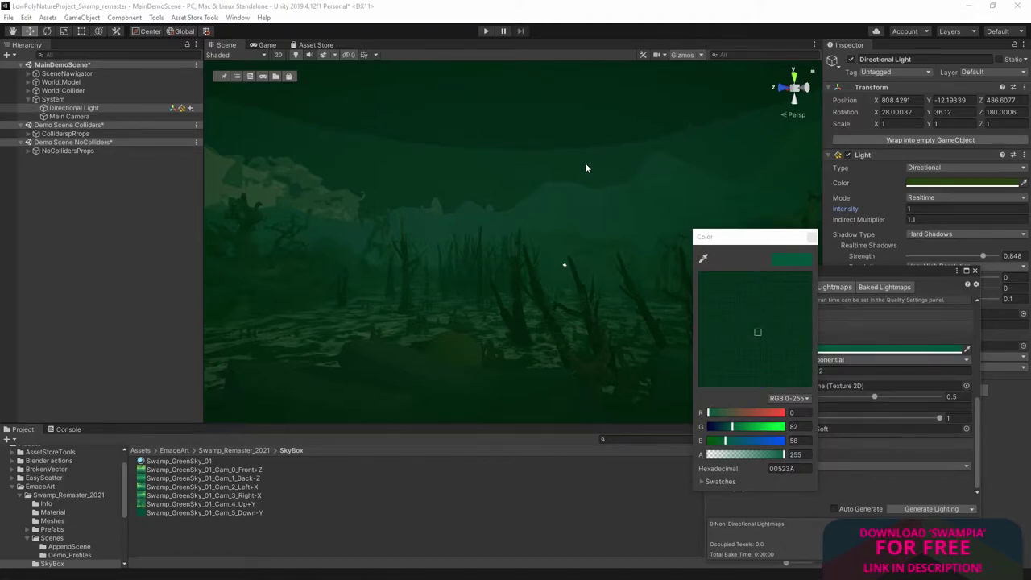
pyautogui.click(585, 164)
pyautogui.moveTo(754, 338)
pyautogui.mouseDown()
pyautogui.moveTo(772, 347)
pyautogui.moveTo(762, 353)
pyautogui.mouseUp()
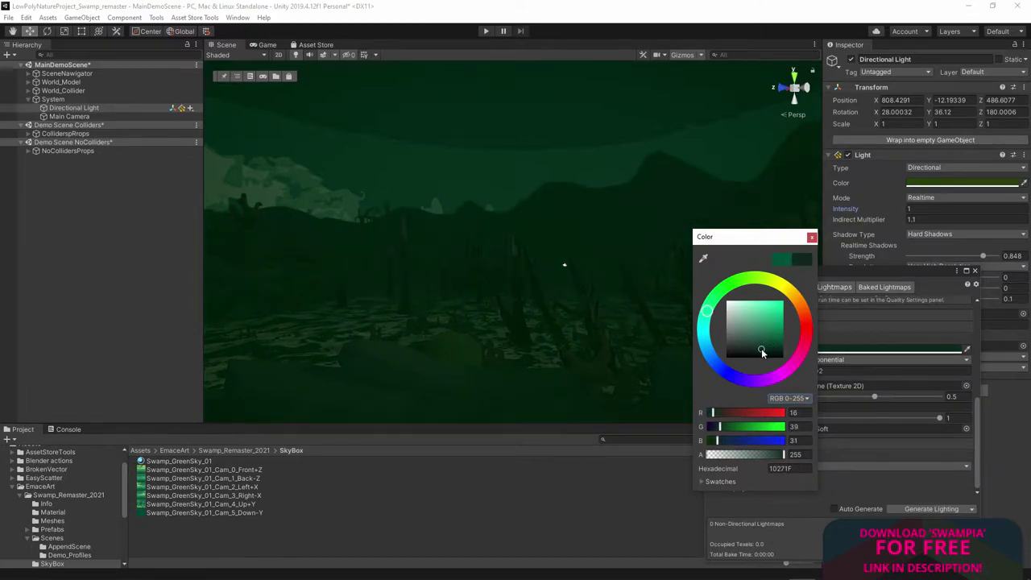
pyautogui.moveTo(762, 353); pyautogui.dragTo(759, 352)
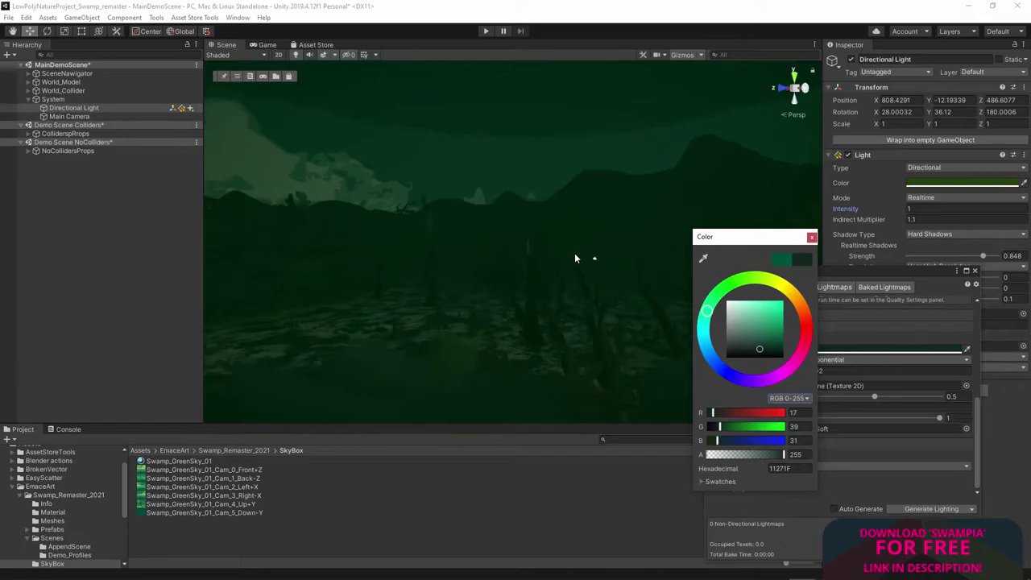
pyautogui.click(12, 57)
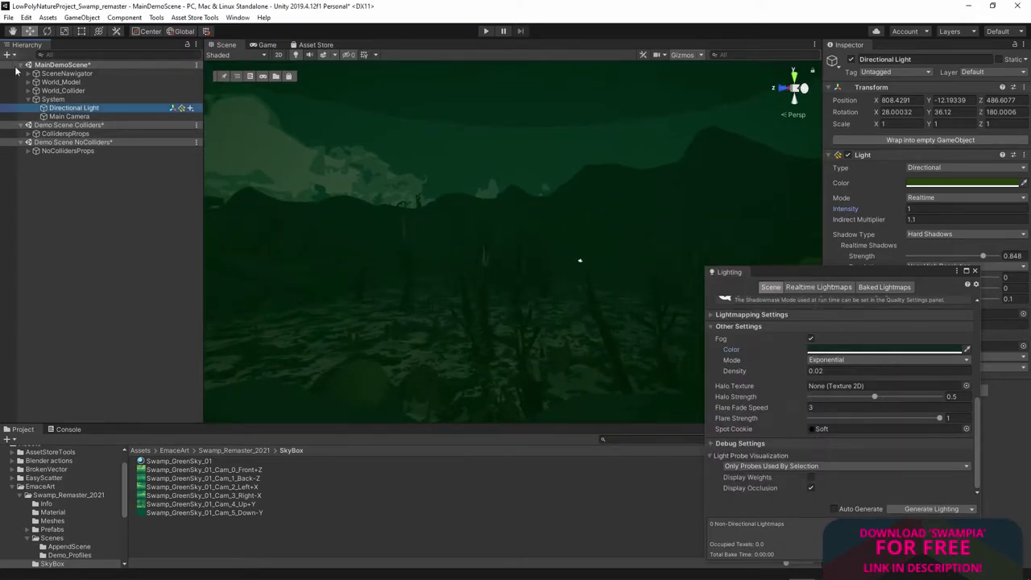
# Step: Add a point light to the scene, lower it and tint it bright green
pyautogui.click(12, 55)
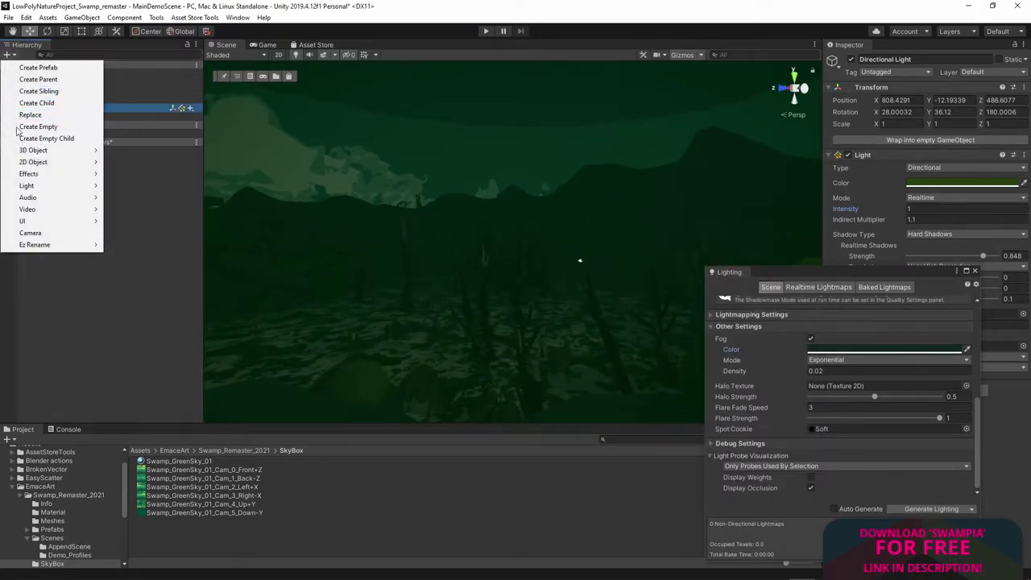
pyautogui.moveTo(48, 185)
pyautogui.click(135, 198)
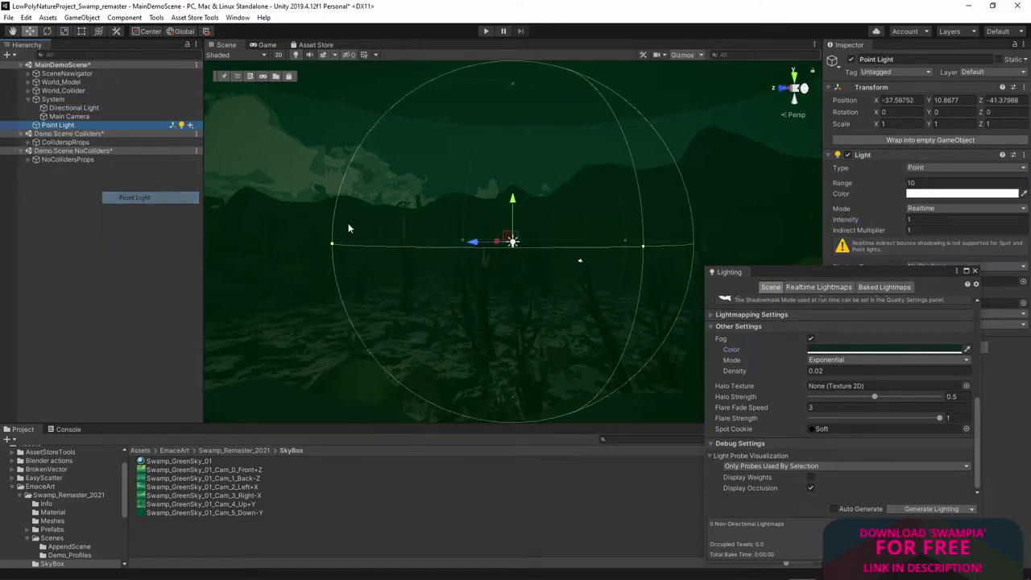
pyautogui.moveTo(511, 208); pyautogui.dragTo(511, 285)
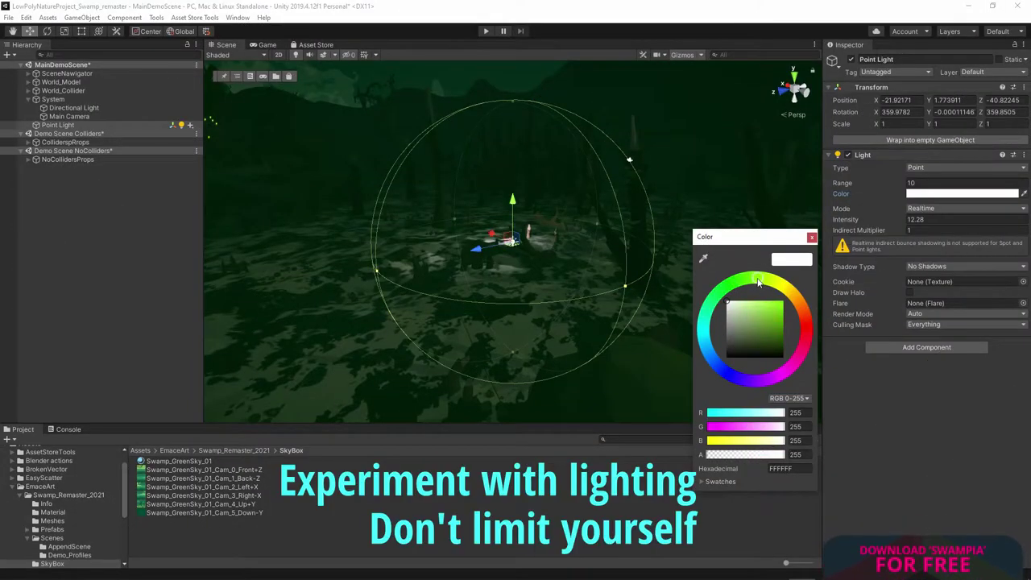
pyautogui.moveTo(729, 304)
pyautogui.mouseDown()
pyautogui.moveTo(790, 300)
pyautogui.moveTo(694, 373)
pyautogui.moveTo(671, 335)
pyautogui.mouseUp()
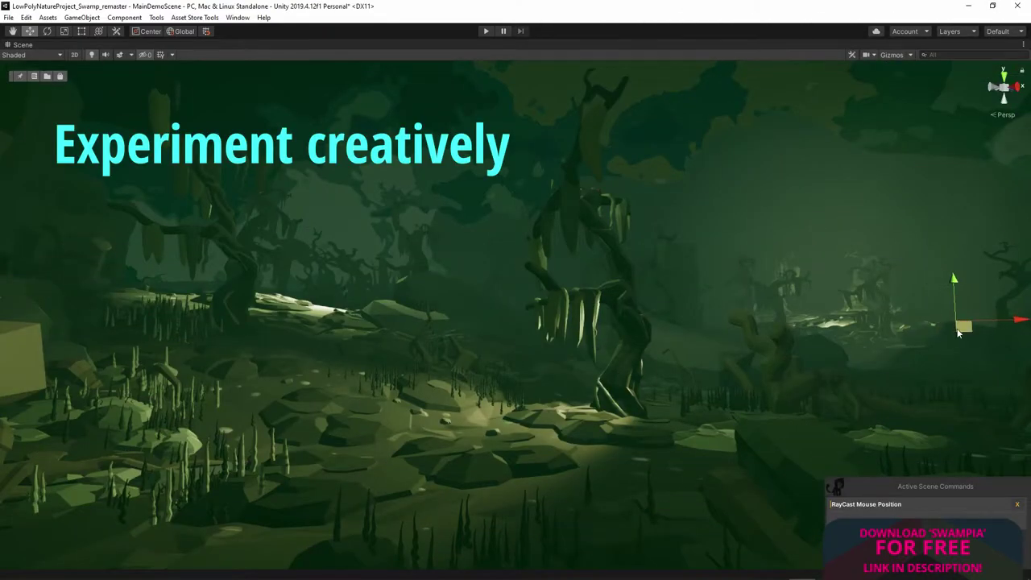
# Step: Move the green spotlight right and higher above the terrain, with its settings in a floating Inspector
pyautogui.moveTo(958, 332)
pyautogui.mouseDown()
pyautogui.moveTo(1013, 338)
pyautogui.moveTo(1012, 202)
pyautogui.mouseUp()
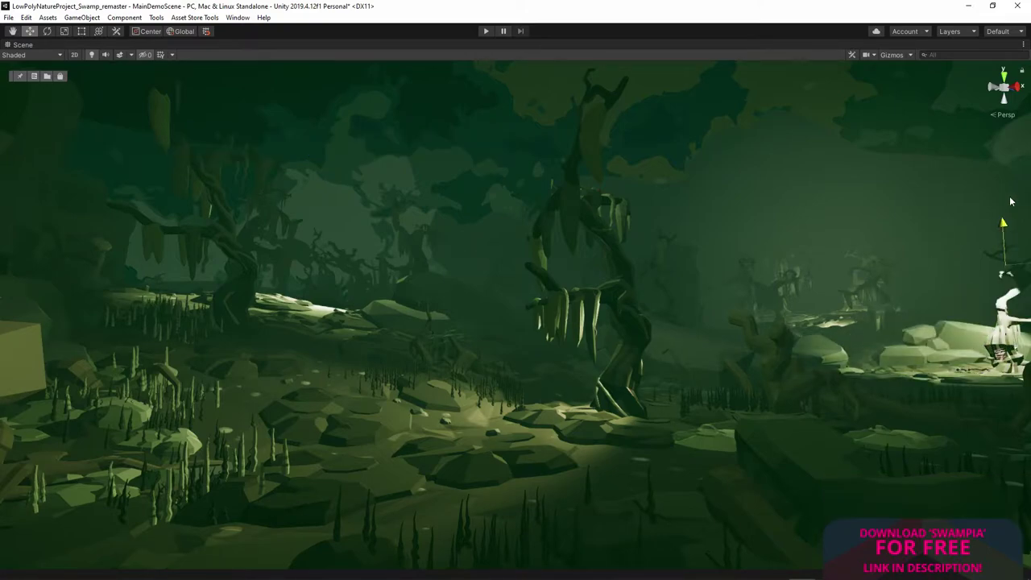
pyautogui.moveTo(1011, 201); pyautogui.dragTo(1008, 139)
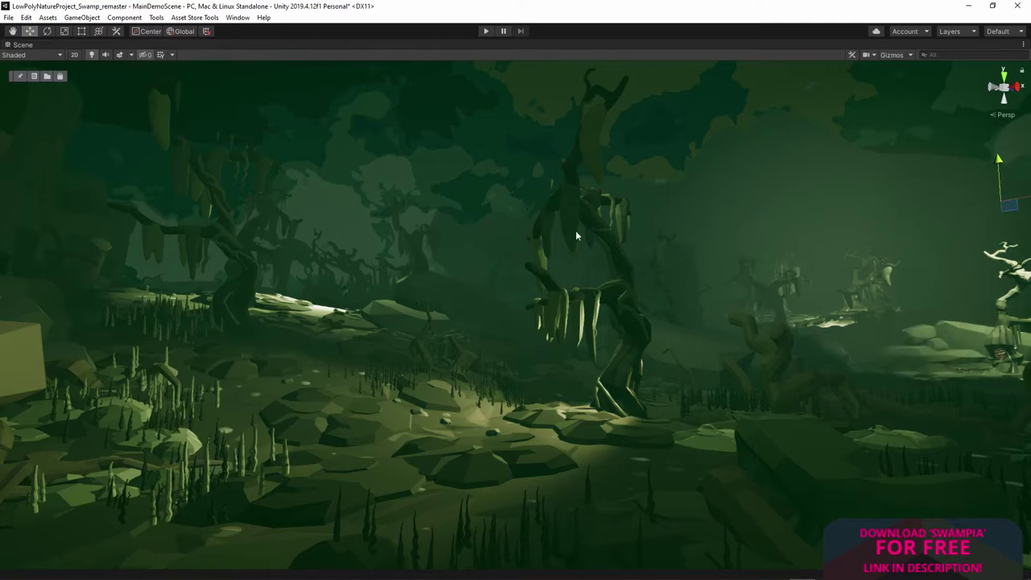
pyautogui.hotkey('ctrl', '3')
pyautogui.moveTo(708, 257); pyautogui.dragTo(234, 203)
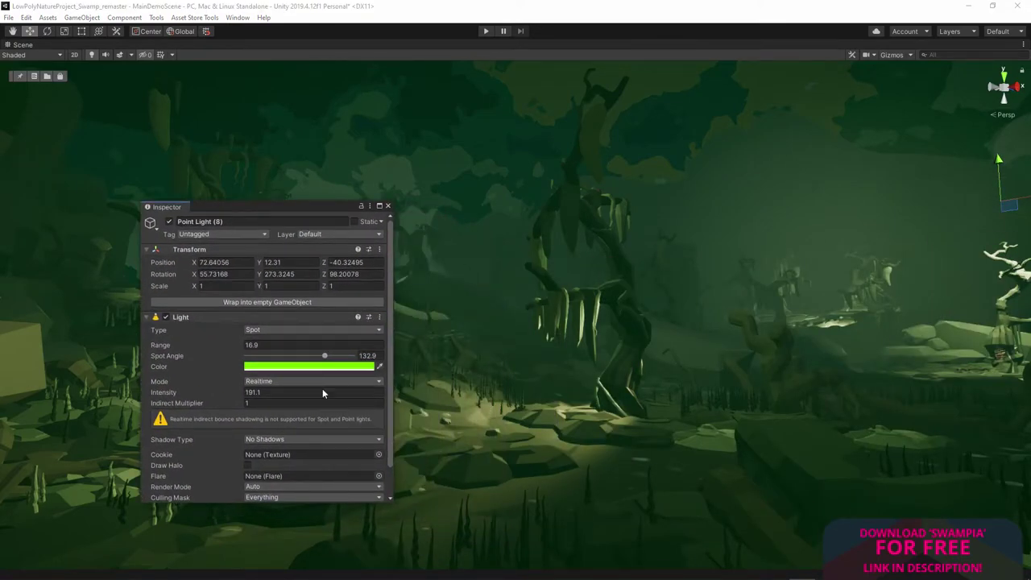
# Step: Lower Point Light (8)'s intensity to 1.6 and select the 'point light' search results under Demo Scene Colliders
pyautogui.moveTo(164, 393); pyautogui.dragTo(12, 403)
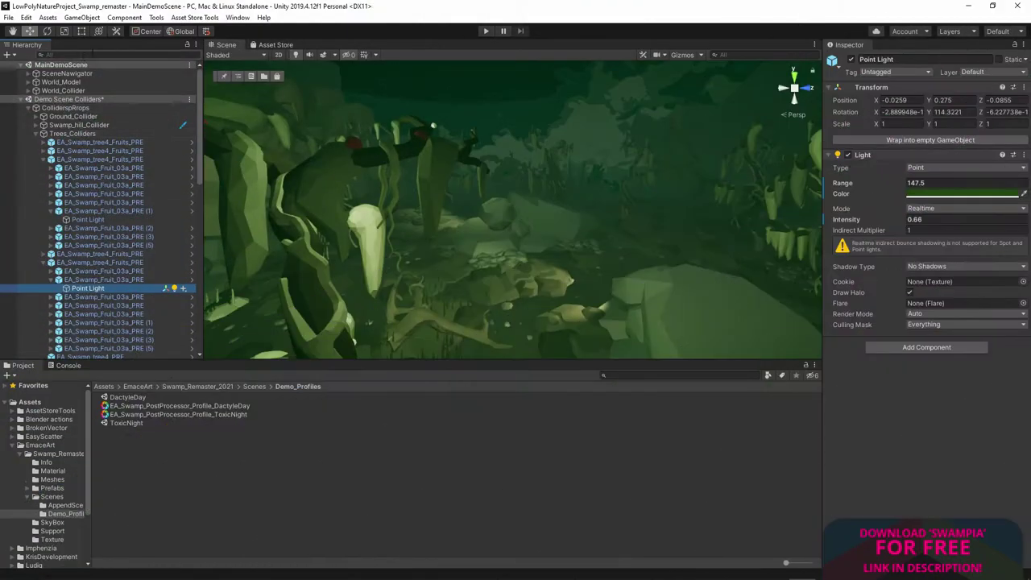
pyautogui.write('point light')
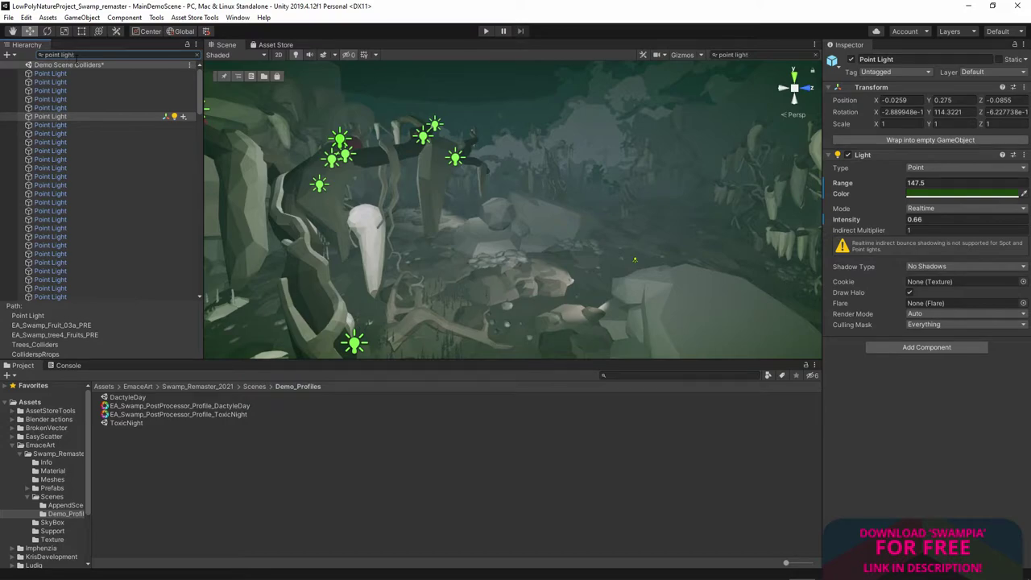
pyautogui.click(84, 89)
pyautogui.click(80, 80)
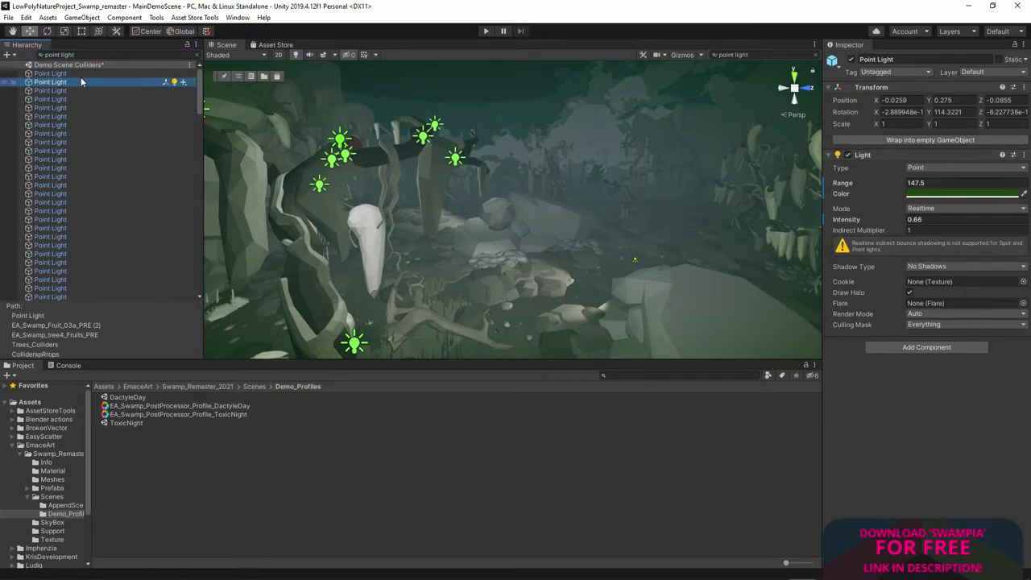
pyautogui.scroll(-10, 75, 153)
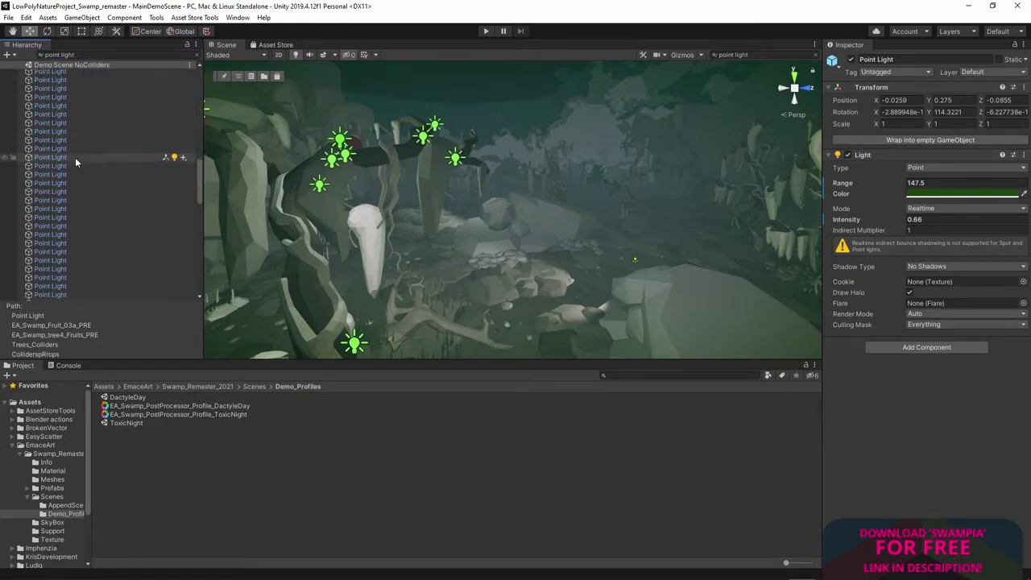
pyautogui.scroll(3, 74, 159)
pyautogui.keyDown('shift'); pyautogui.click(69, 125); pyautogui.keyUp('shift')
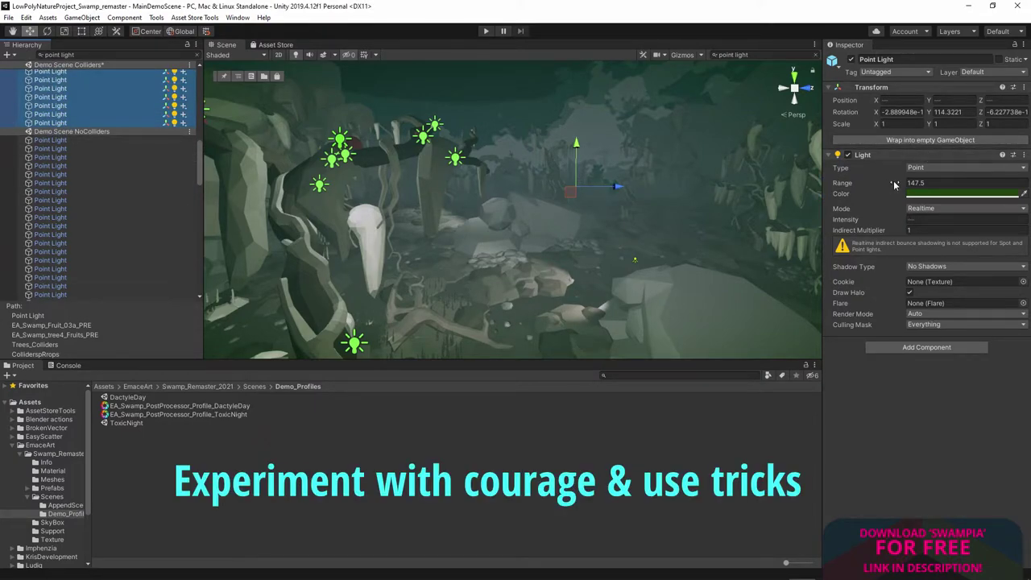
# Step: Set the selected Point Lights' range to about 27, checking the result in the Game view
pyautogui.moveTo(894, 185)
pyautogui.mouseDown()
pyautogui.moveTo(686, 196)
pyautogui.moveTo(774, 195)
pyautogui.moveTo(749, 201)
pyautogui.moveTo(866, 217)
pyautogui.moveTo(478, 225)
pyautogui.mouseUp()
pyautogui.moveTo(120, 218); pyautogui.dragTo(13, 183)
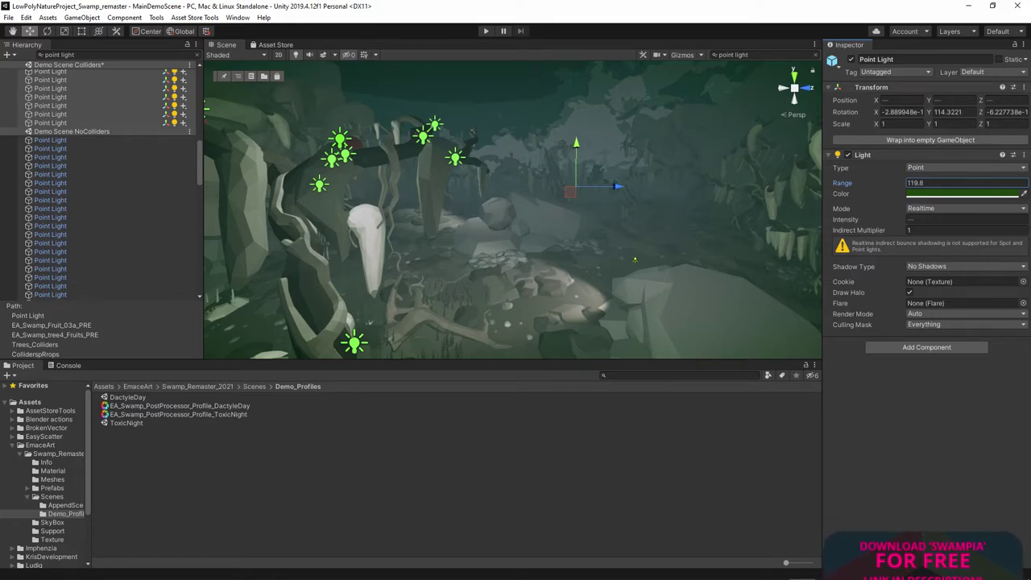
pyautogui.hotkey('ctrl', '2')
pyautogui.moveTo(731, 174)
pyautogui.mouseDown()
pyautogui.moveTo(227, 280)
pyautogui.moveTo(294, 275)
pyautogui.moveTo(185, 282)
pyautogui.mouseUp()
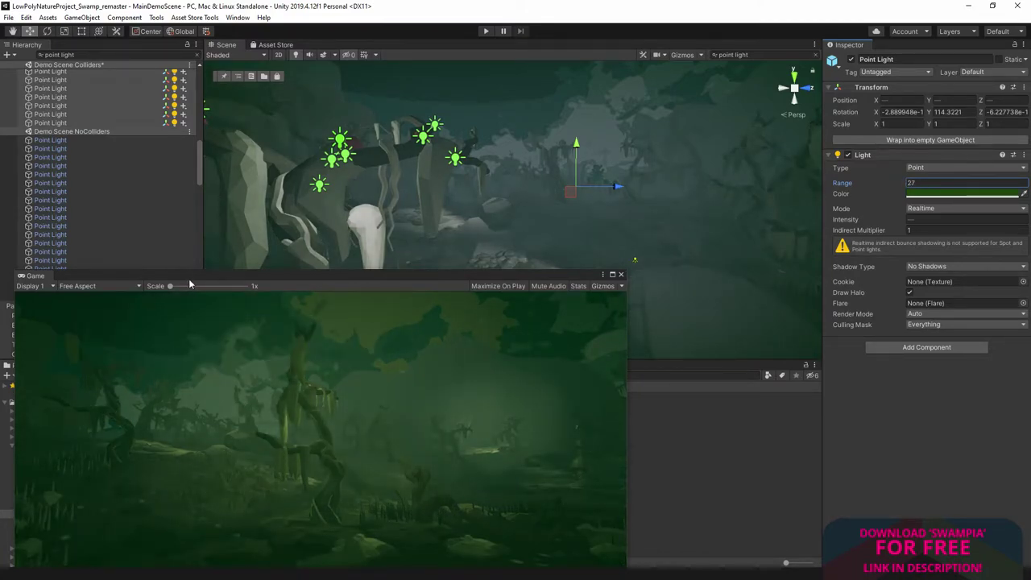
pyautogui.moveTo(185, 283); pyautogui.dragTo(271, 283)
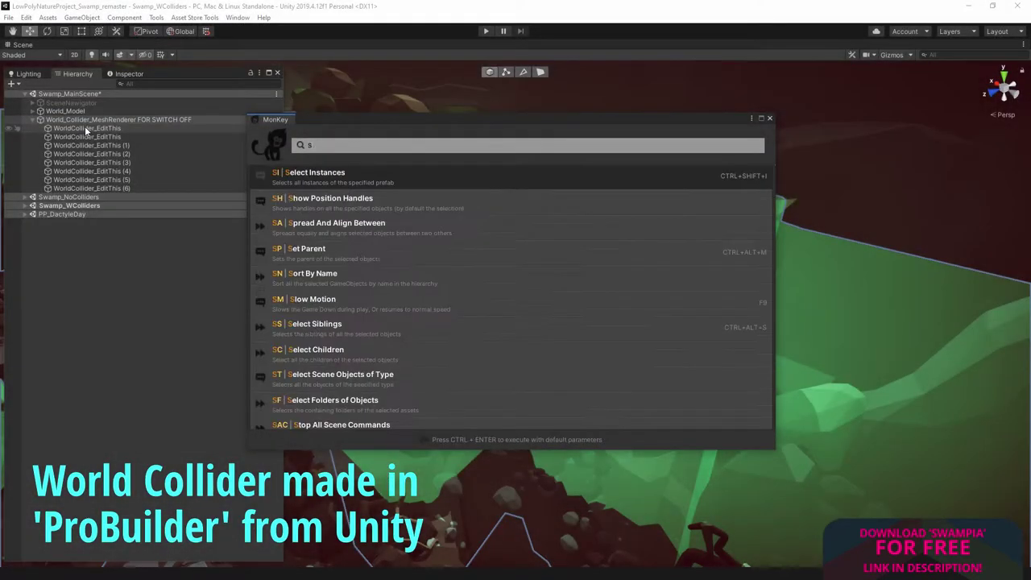
# Step: Select all children of World_Collider_MeshRenderer and disable their Mesh Renderers
pyautogui.write('c')
pyautogui.press('Return')
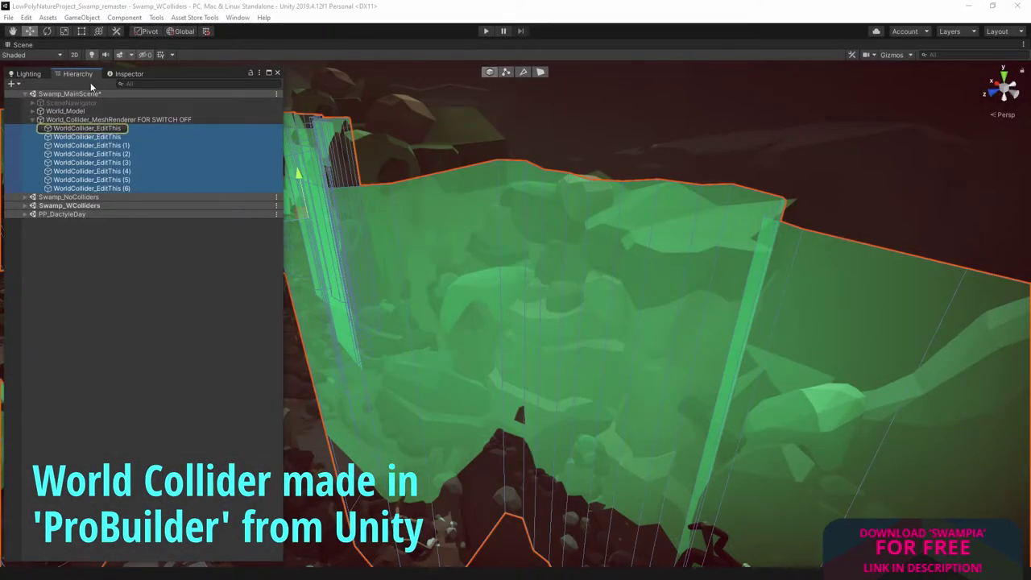
pyautogui.click(125, 75)
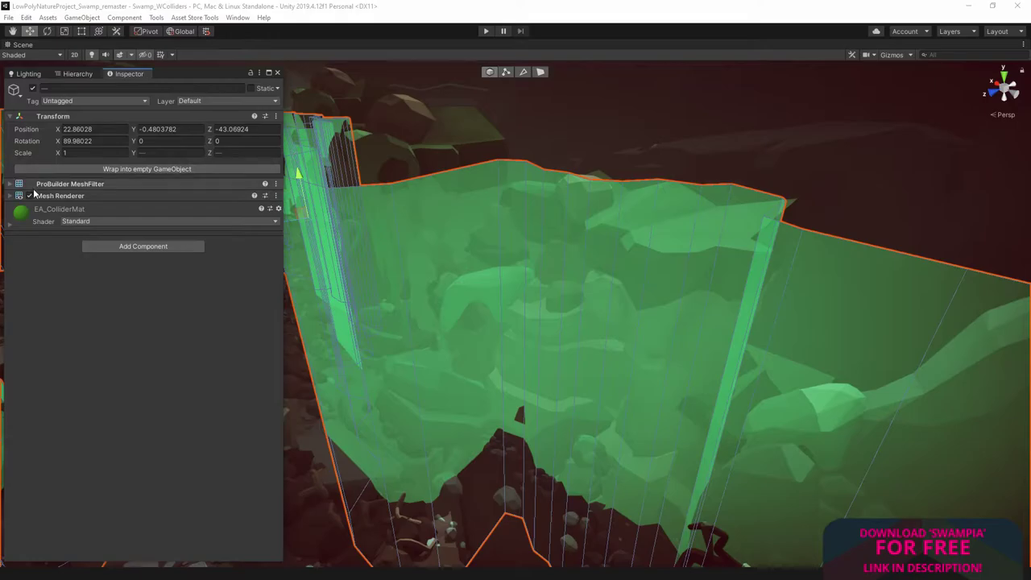
pyautogui.click(29, 197)
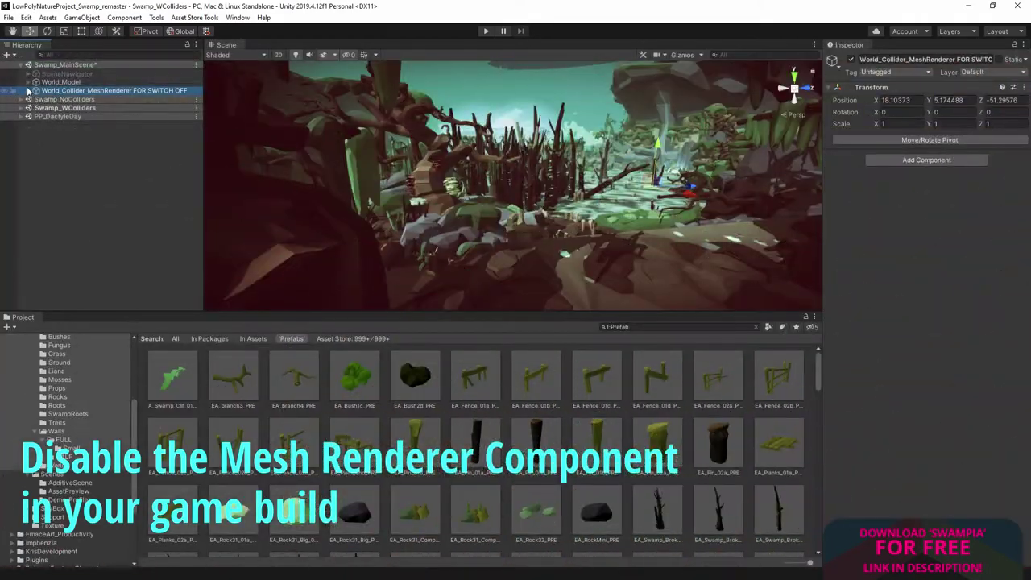
# Step: Re-enable the WorldCollider_EditThis Mesh Renderers and frame the walls in a maximized Scene view
pyautogui.click(28, 90)
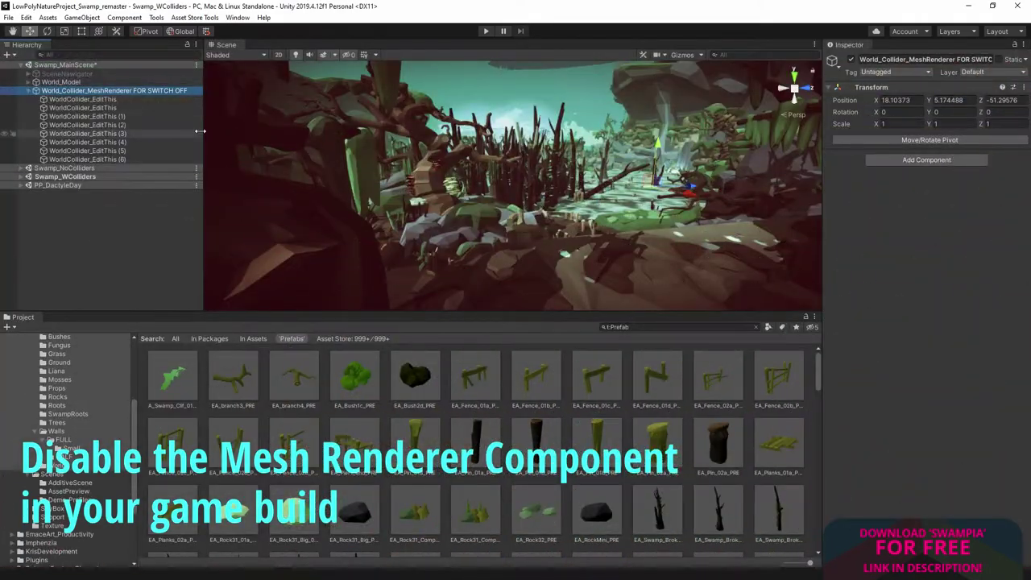
pyautogui.hotkey('ctrl', 't')
pyautogui.write('s ch')
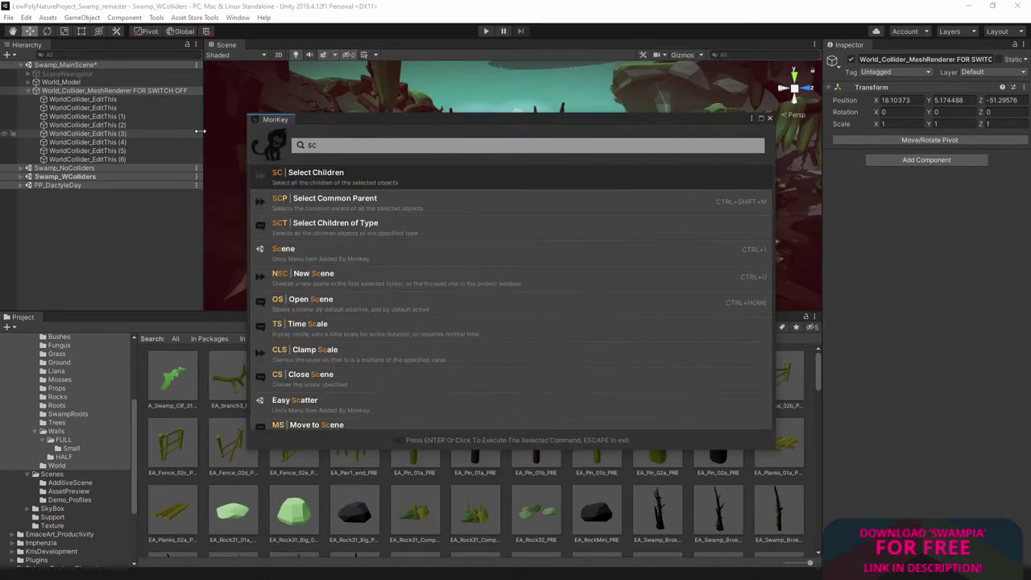
pyautogui.press('Return')
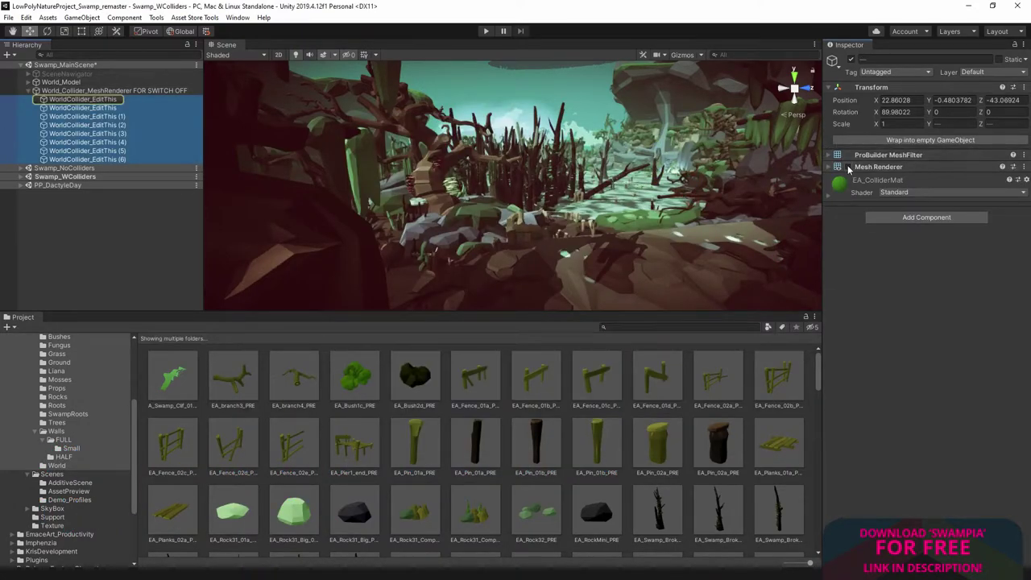
pyautogui.click(848, 167)
pyautogui.hotkey('shift', 'space')
pyautogui.press('f')
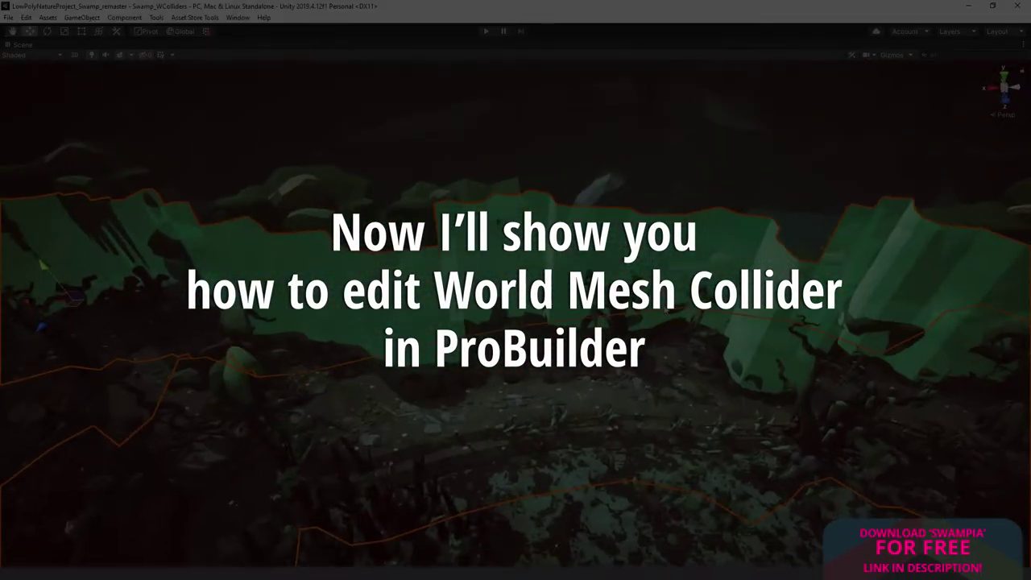
# Step: Open the ProBuilder editing panel and switch to face selection mode
pyautogui.click(156, 17)
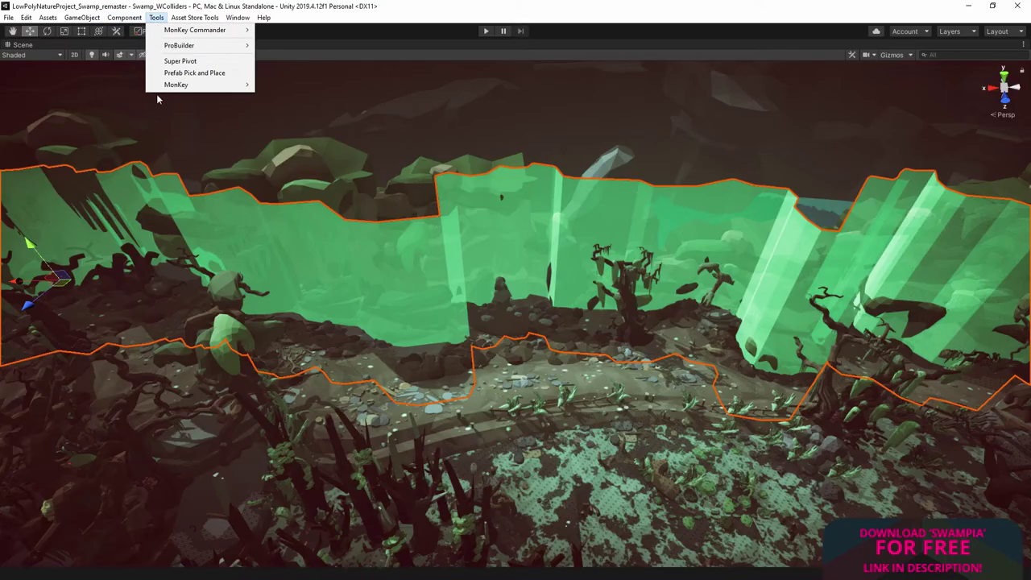
pyautogui.moveTo(196, 46)
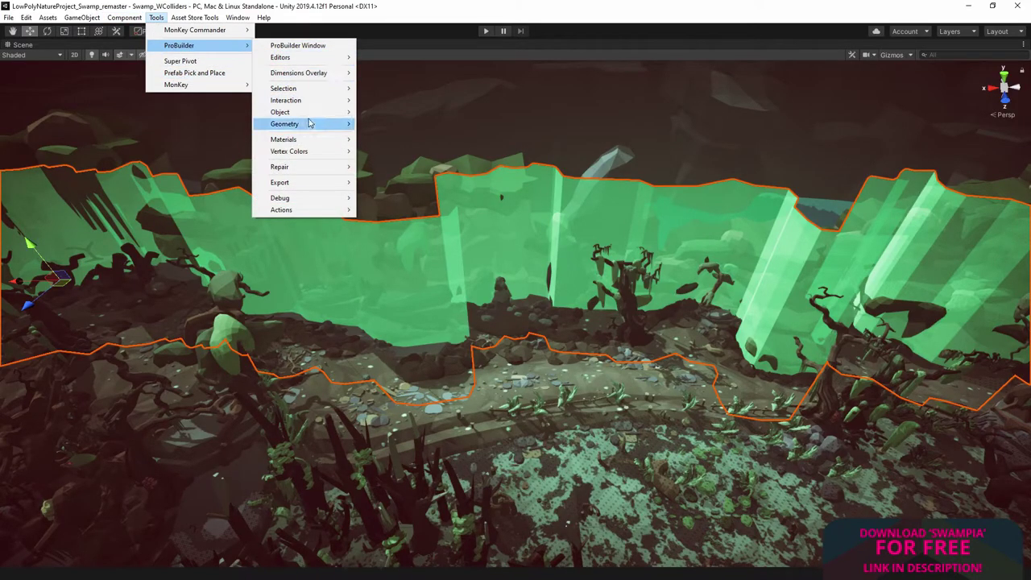
pyautogui.click(298, 45)
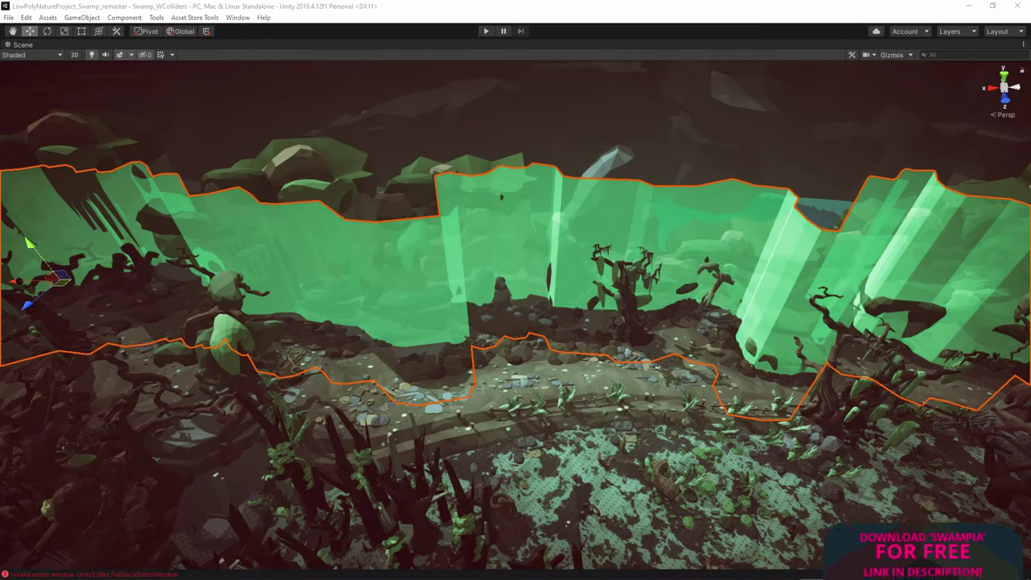
pyautogui.scroll(10, 558, 104)
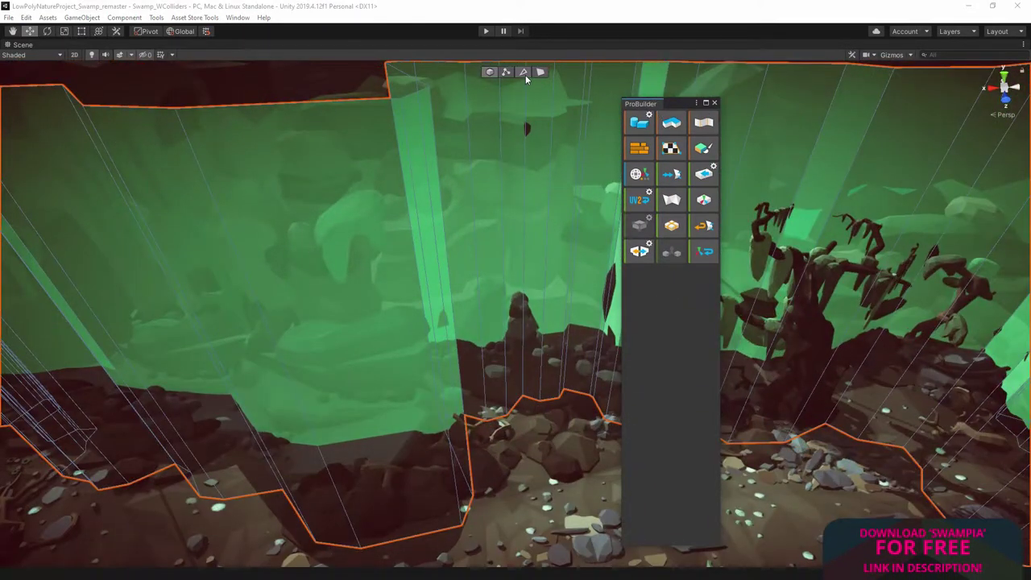
pyautogui.click(525, 72)
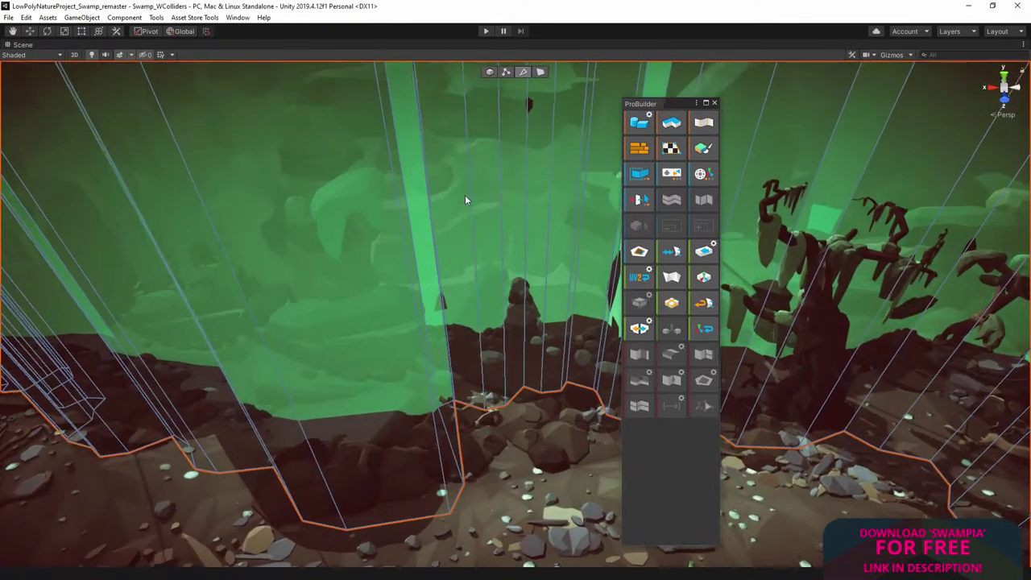
pyautogui.scroll(10, 464, 195)
pyautogui.scroll(5, 451, 246)
# Step: Try selecting a face of the collider wall, then clear the selection
pyautogui.click(460, 236)
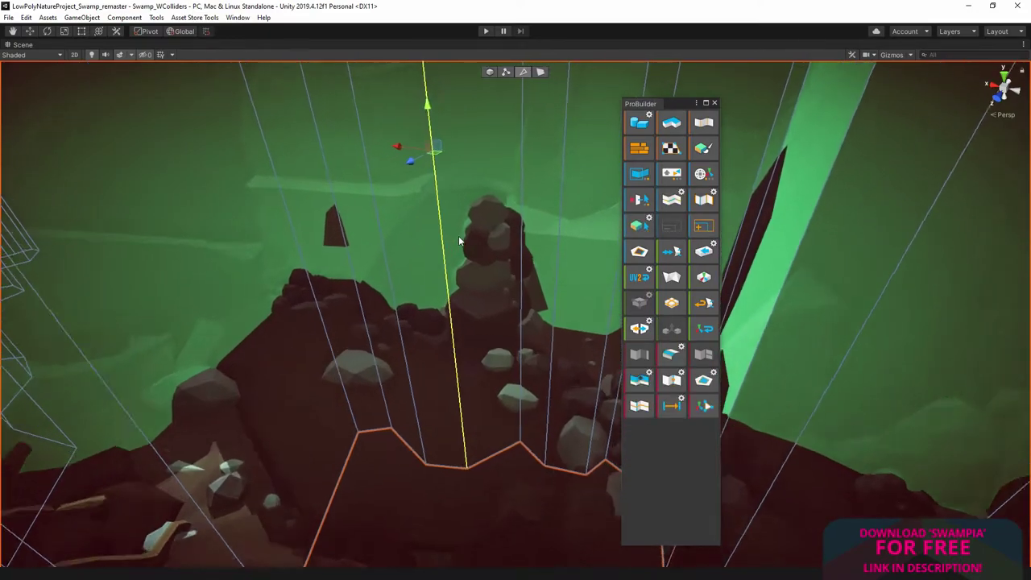
pyautogui.scroll(5, 475, 262)
pyautogui.click(506, 268)
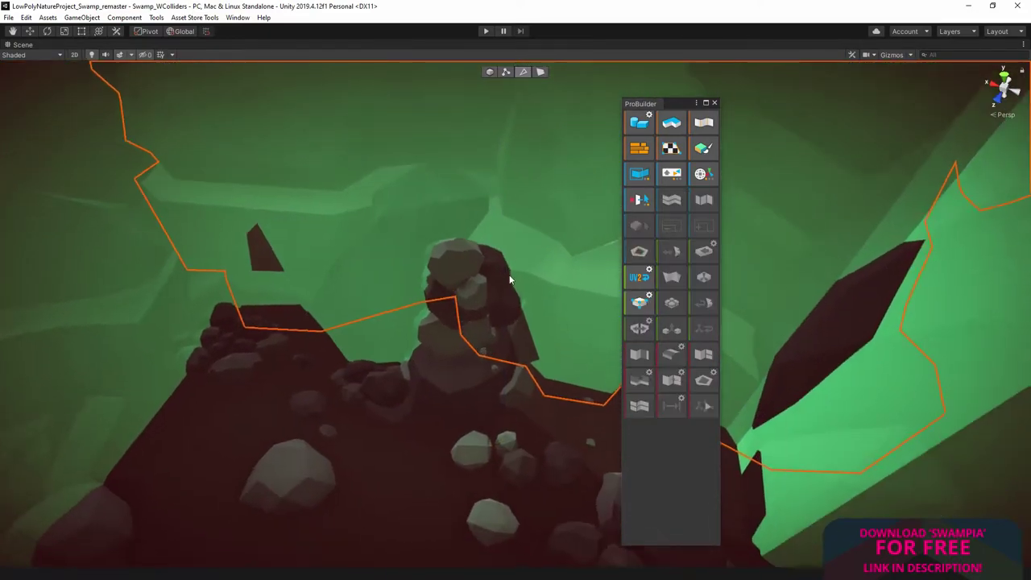
pyautogui.scroll(-4, 440, 235)
pyautogui.scroll(-5, 370, 228)
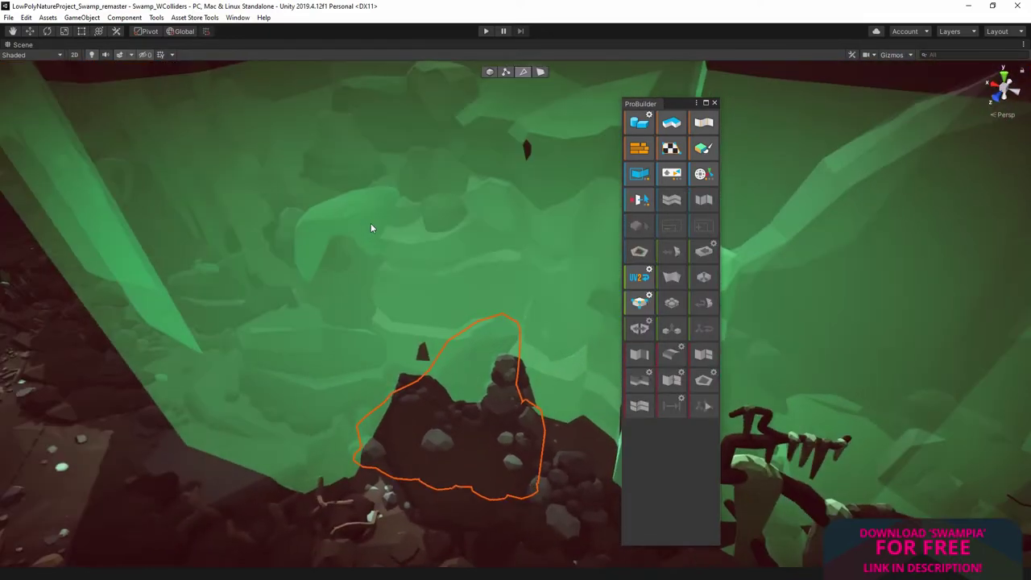
pyautogui.scroll(-4, 384, 143)
pyautogui.scroll(-5, 368, 278)
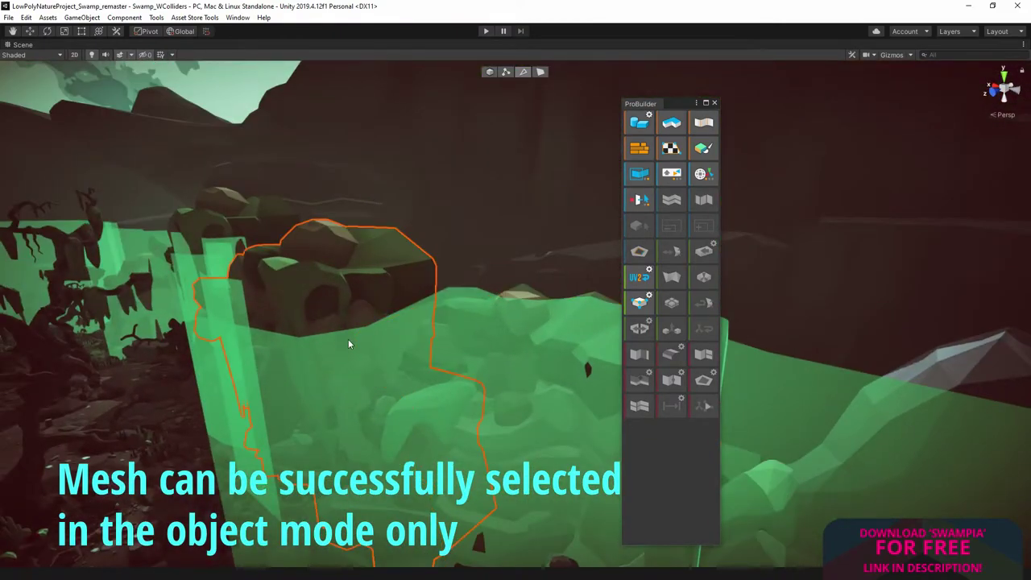
pyautogui.scroll(5, 377, 249)
pyautogui.scroll(2, 380, 249)
pyautogui.scroll(4, 400, 245)
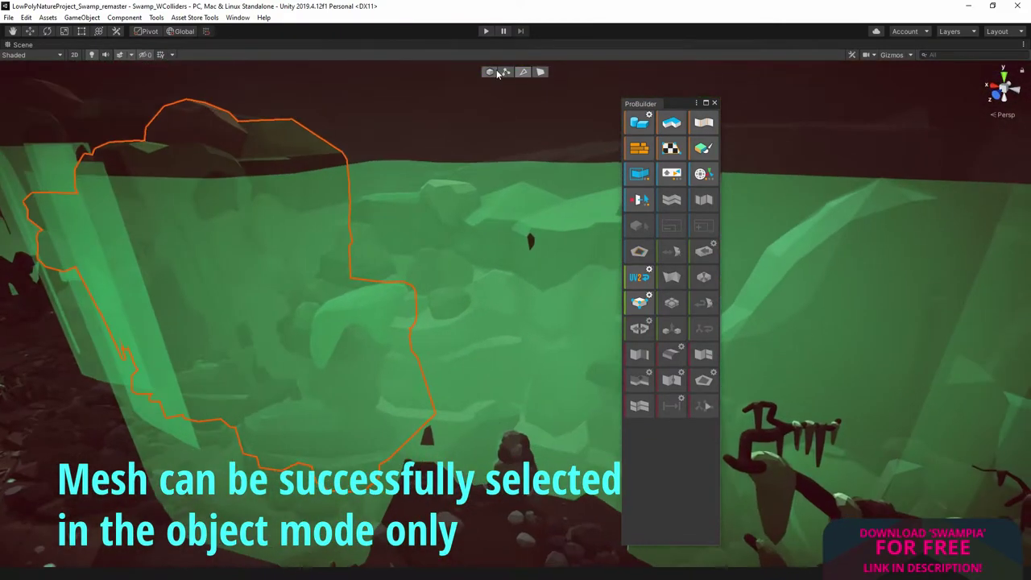
# Step: Select the green wall collider in Edge mode and pick a vertical edge, framing it
pyautogui.click(497, 73)
pyautogui.click(441, 231)
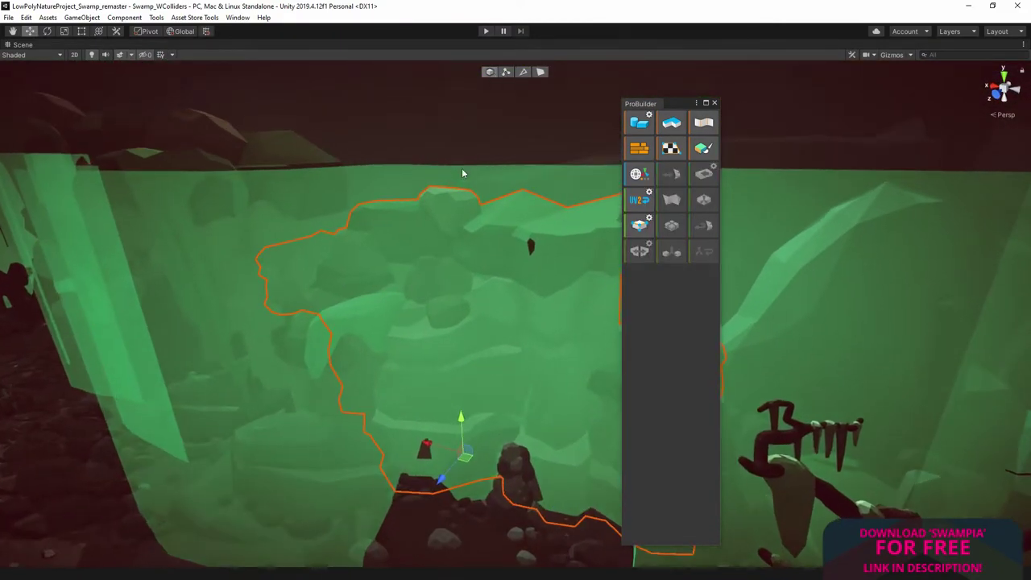
pyautogui.click(523, 71)
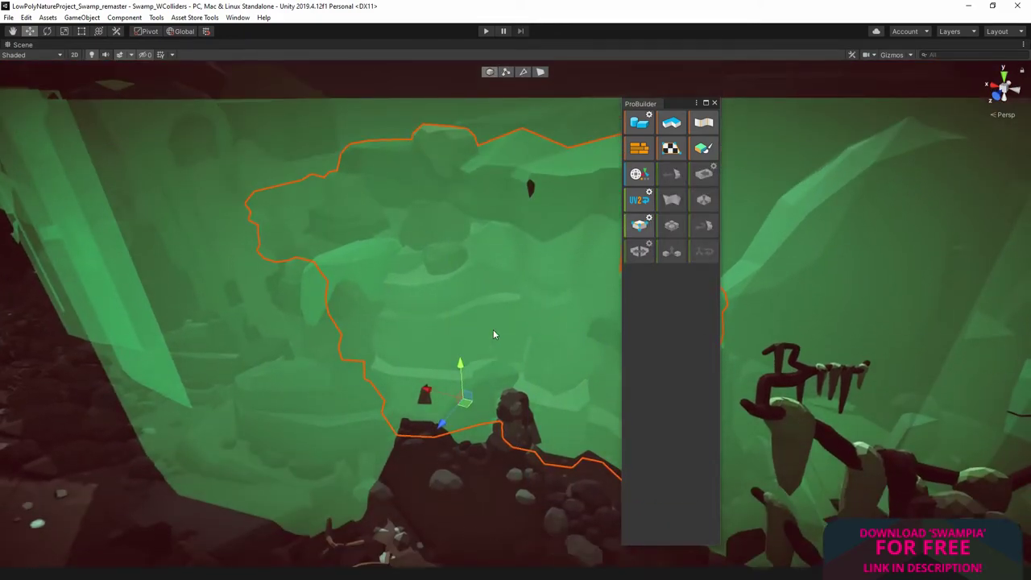
pyautogui.click(510, 222)
pyautogui.click(524, 70)
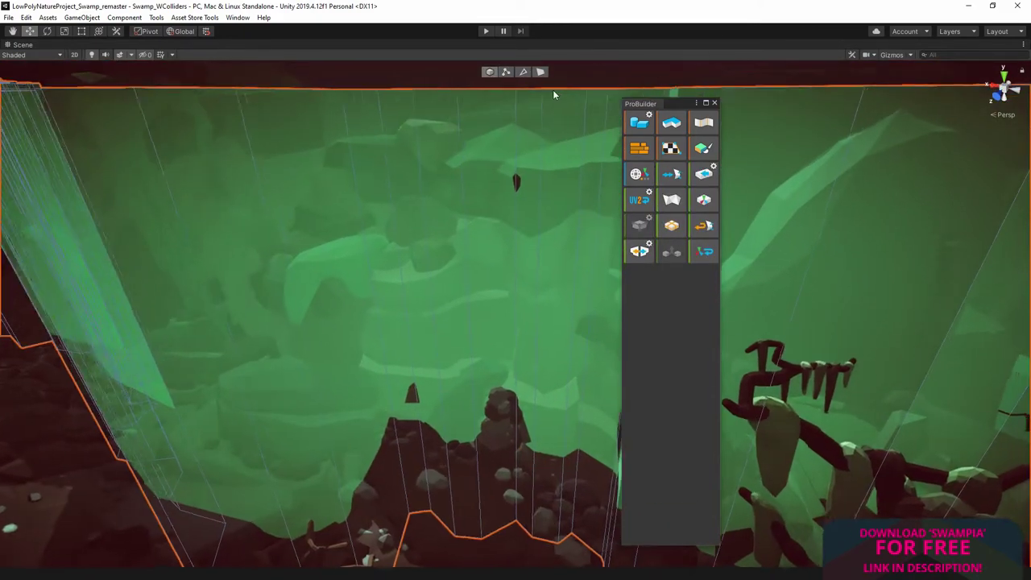
pyautogui.click(471, 209)
pyautogui.click(464, 298)
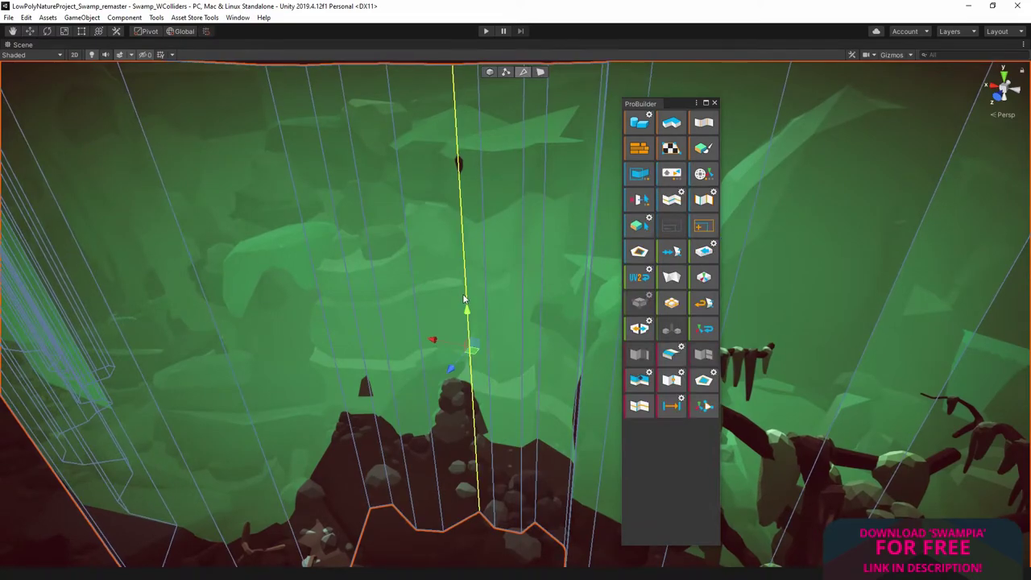
pyautogui.press('f')
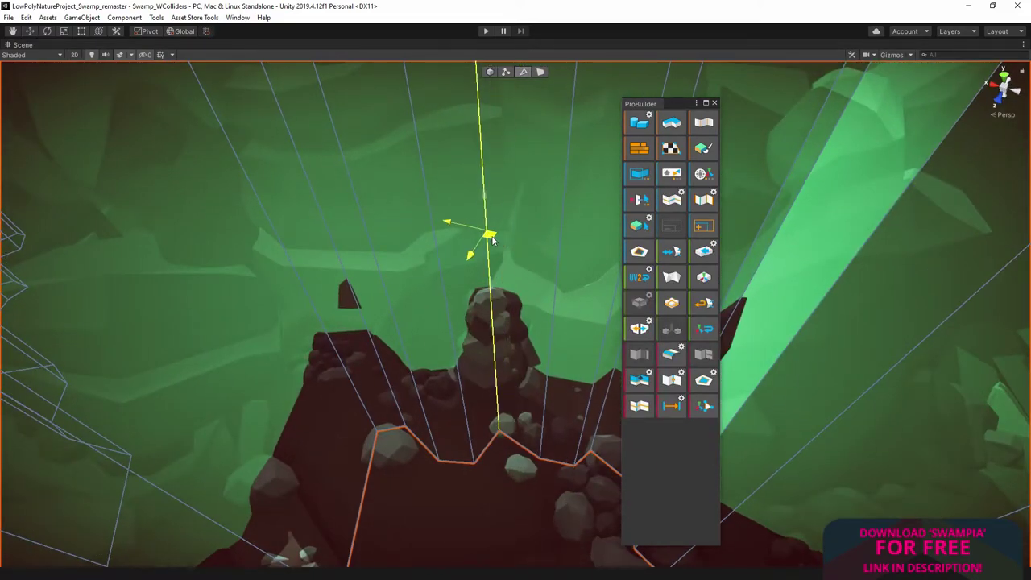
# Step: Pull the vertical collider edge down onto the rock and inspect the central edge
pyautogui.keyDown('alt'); pyautogui.moveTo(499, 245); pyautogui.dragTo(459, 300); pyautogui.keyUp('alt')
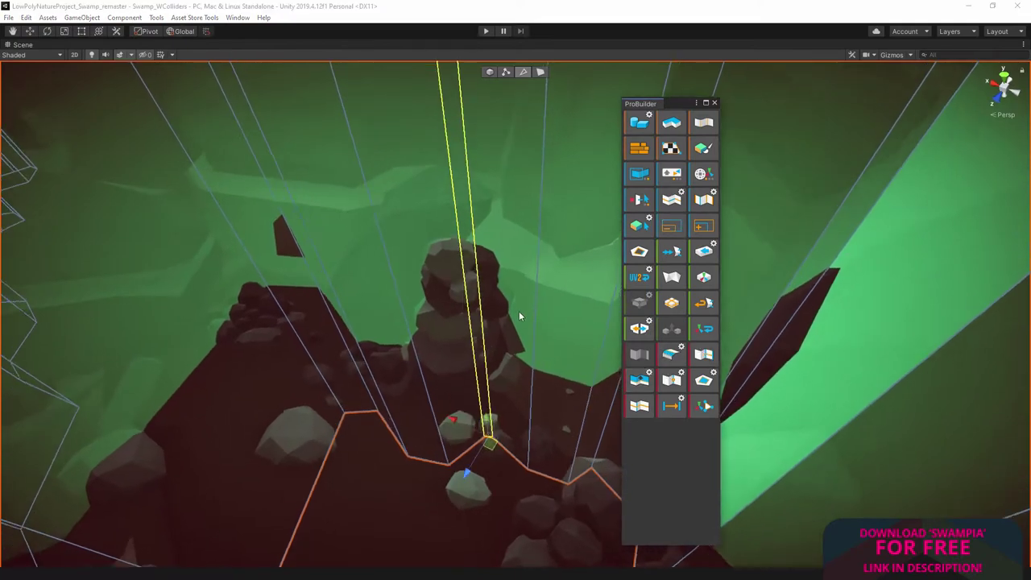
pyautogui.moveTo(484, 453); pyautogui.dragTo(464, 497)
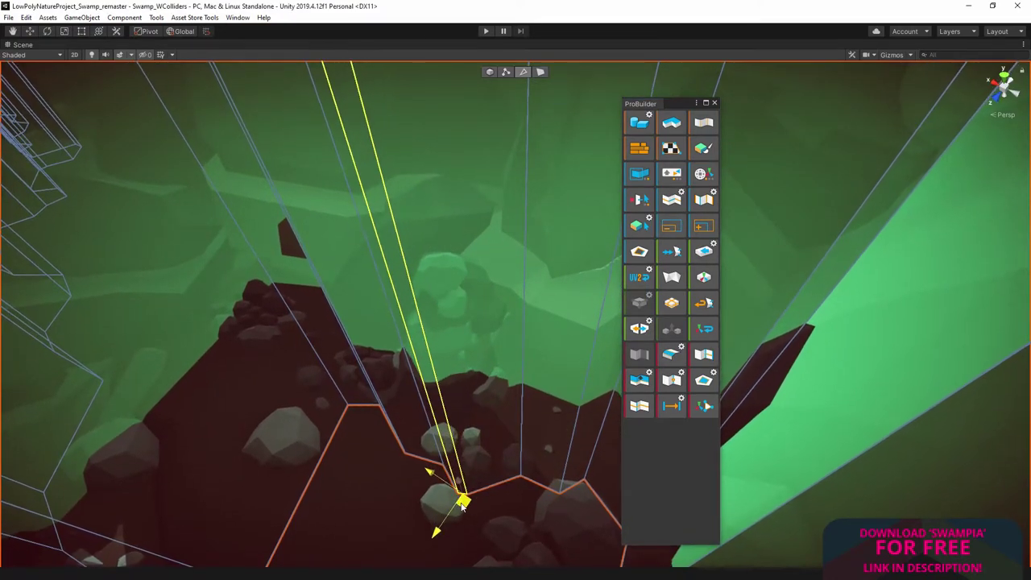
pyautogui.click(430, 276)
pyautogui.moveTo(431, 276)
pyautogui.keyDown('alt'); pyautogui.mouseDown()
pyautogui.moveTo(514, 270)
pyautogui.moveTo(499, 234)
pyautogui.moveTo(518, 187)
pyautogui.mouseUp(); pyautogui.keyUp('alt')
pyautogui.click(515, 270)
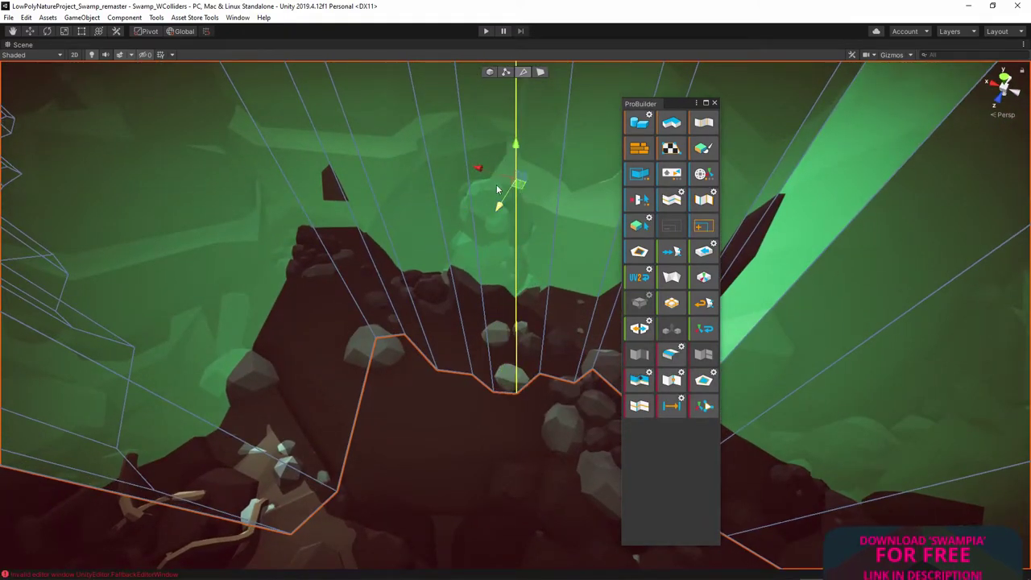
pyautogui.moveTo(468, 150)
pyautogui.keyDown('alt'); pyautogui.mouseDown()
pyautogui.moveTo(507, 192)
pyautogui.moveTo(548, 198)
pyautogui.moveTo(414, 218)
pyautogui.moveTo(407, 288)
pyautogui.mouseUp(); pyautogui.keyUp('alt')
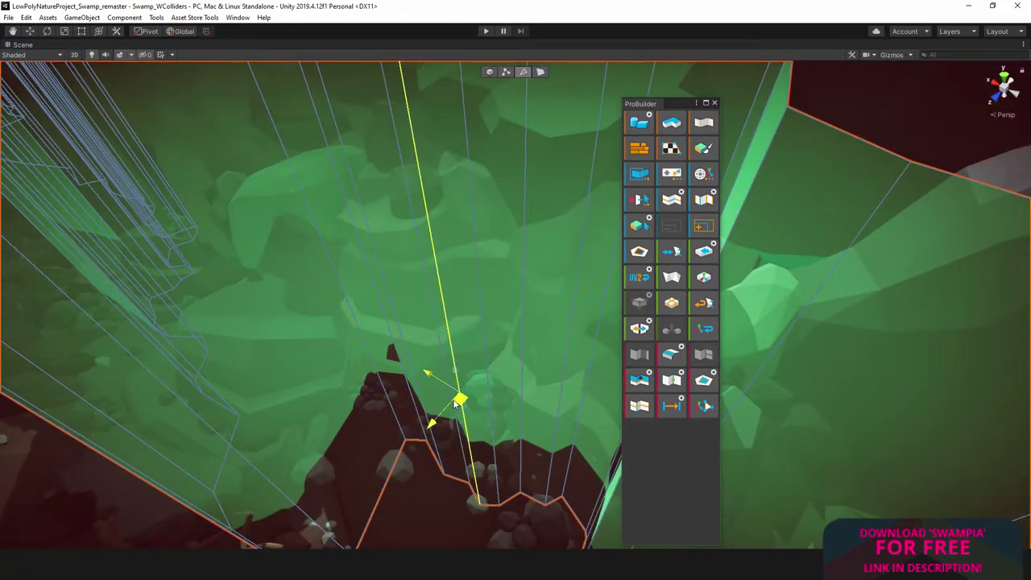
pyautogui.moveTo(455, 405)
pyautogui.keyDown('alt'); pyautogui.mouseDown()
pyautogui.moveTo(516, 351)
pyautogui.moveTo(483, 368)
pyautogui.moveTo(482, 338)
pyautogui.mouseUp(); pyautogui.keyUp('alt')
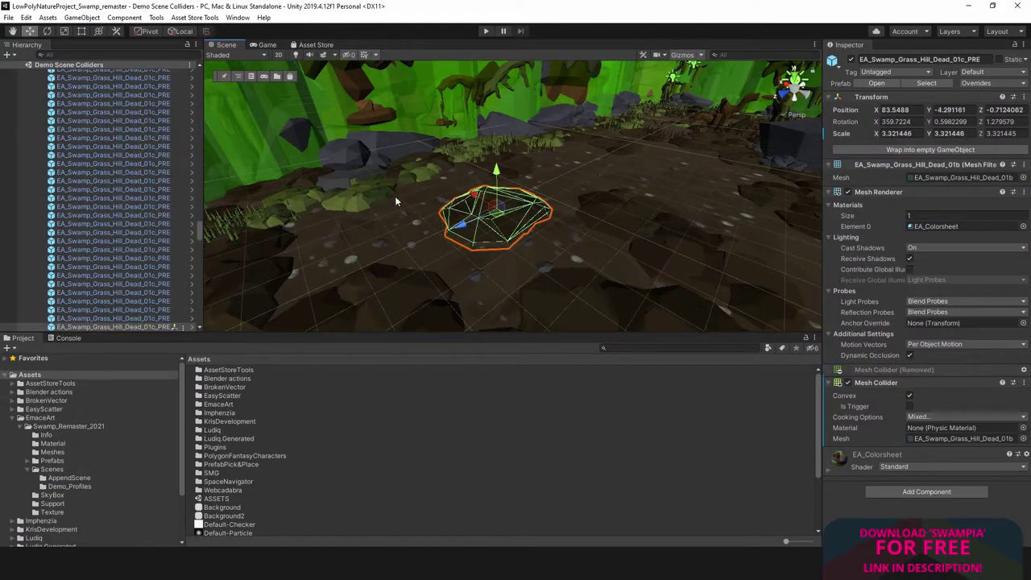
# Step: Review several Grass_Hill_Dead prefabs' convex Mesh Colliders, framing one grass hill
pyautogui.click(126, 318)
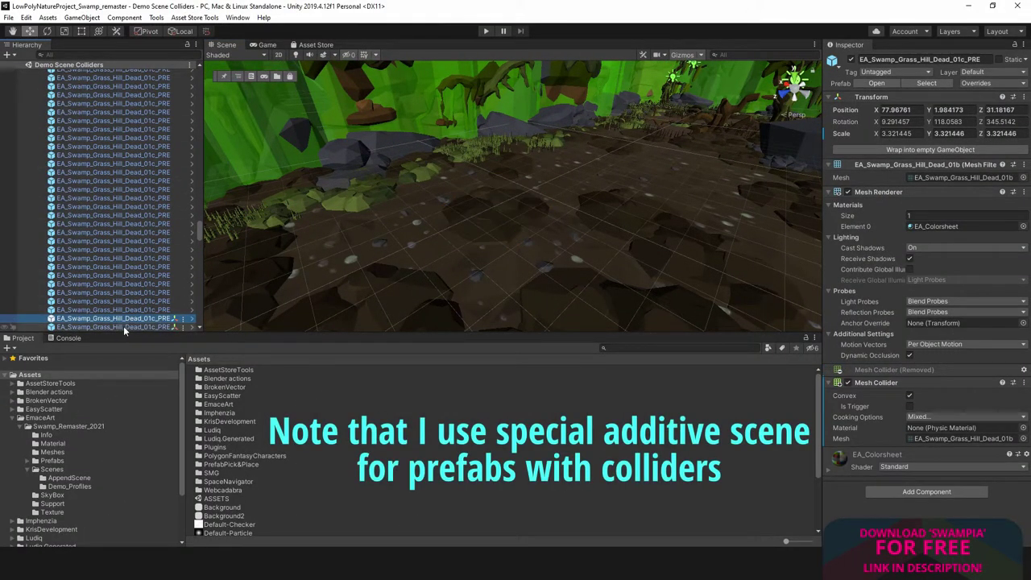
pyautogui.click(125, 328)
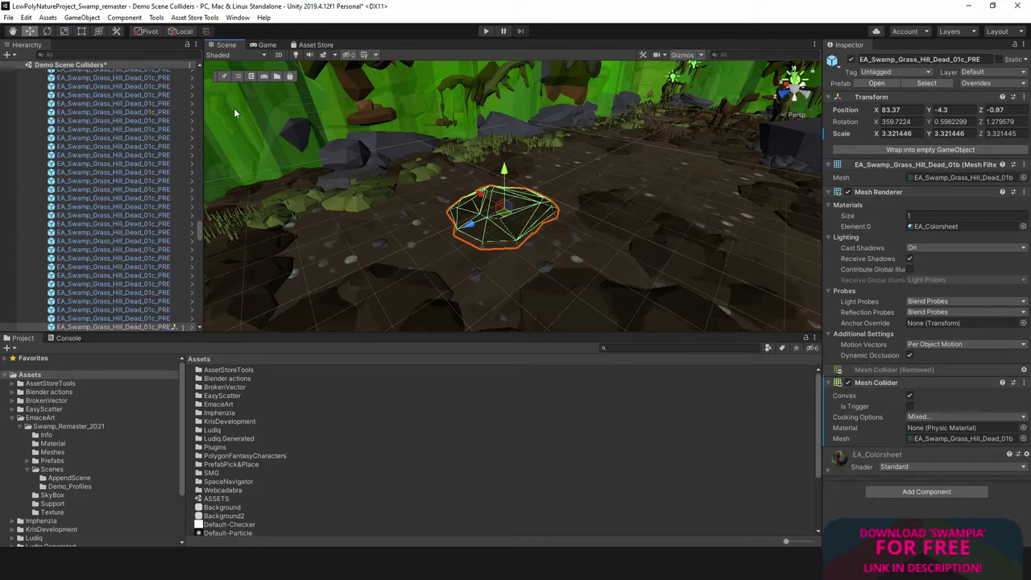
pyautogui.press('Down')
pyautogui.scroll(5, 114, 121)
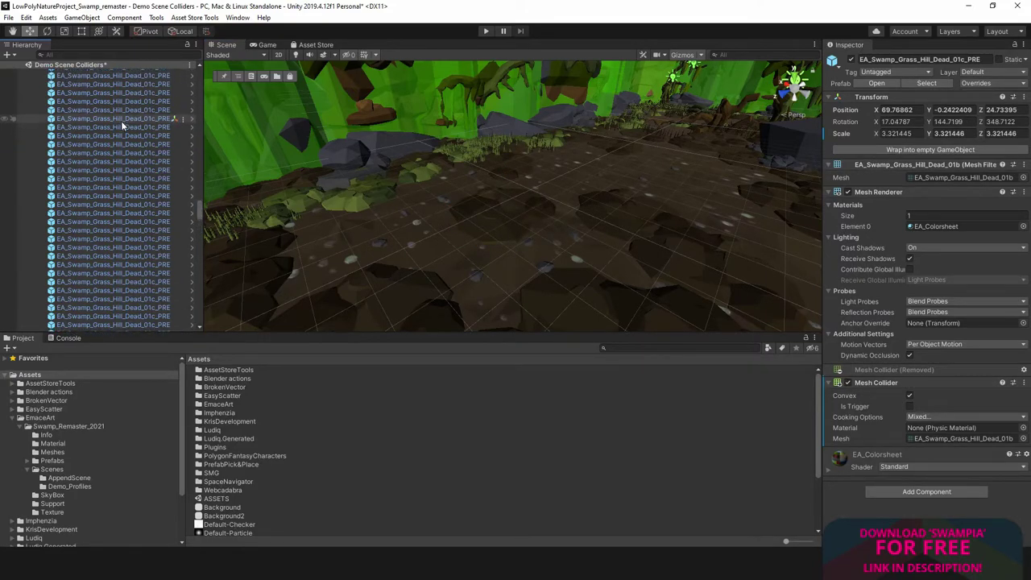
pyautogui.scroll(5, 121, 121)
pyautogui.scroll(3, 123, 121)
pyautogui.scroll(3, 124, 122)
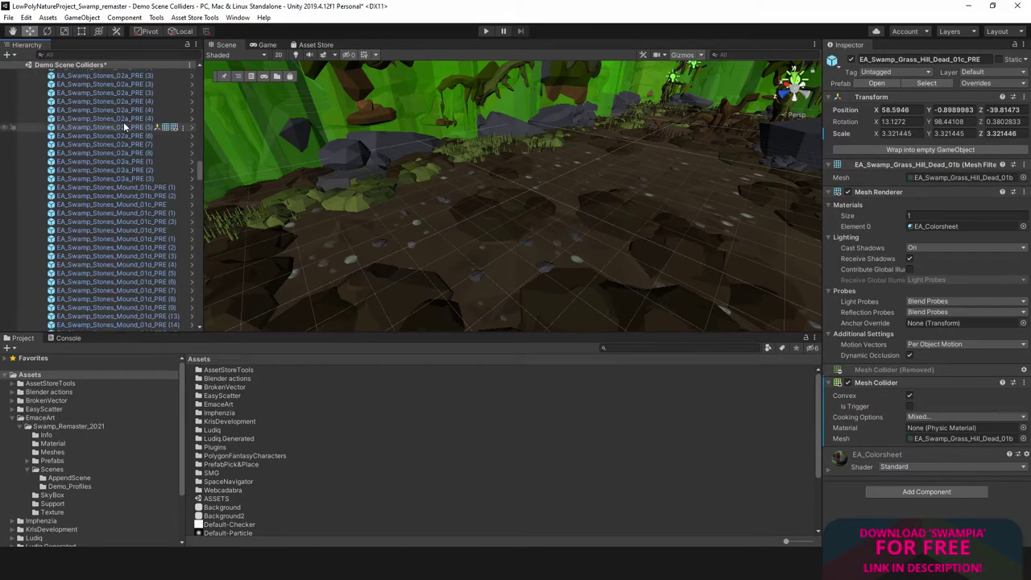
pyautogui.scroll(5, 123, 122)
pyautogui.scroll(-5, 123, 121)
pyautogui.doubleClick(173, 191)
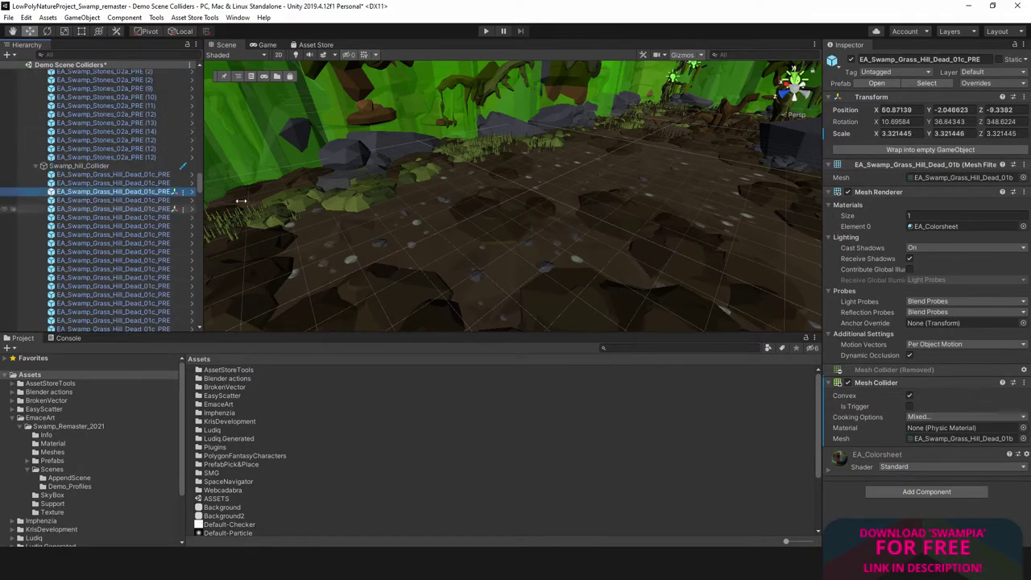
pyautogui.keyDown('alt'); pyautogui.moveTo(494, 170); pyautogui.dragTo(853, 346); pyautogui.keyUp('alt')
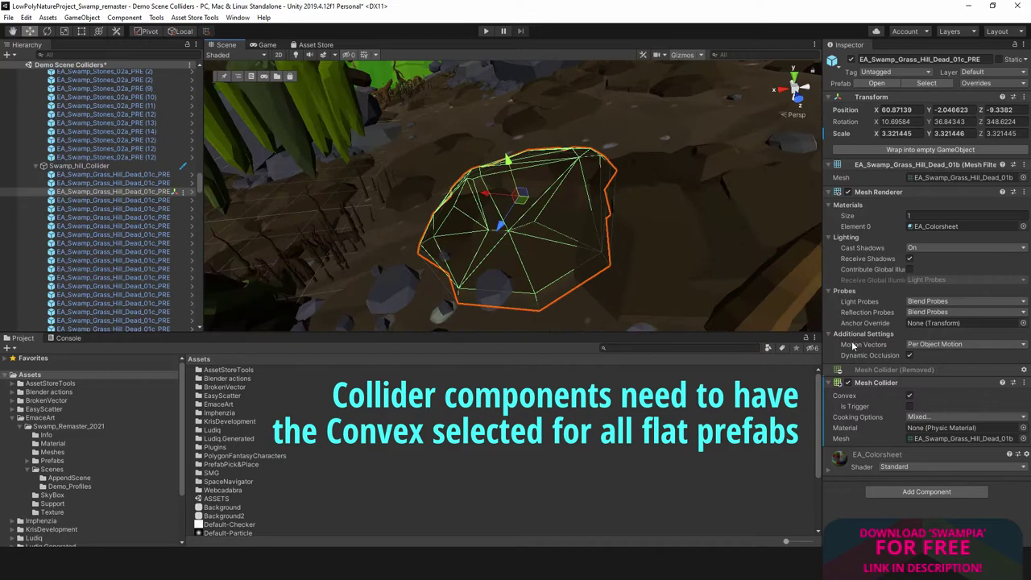
# Step: Check one more grass hill prefab, then select the Trees_Colliders group
pyautogui.click(122, 273)
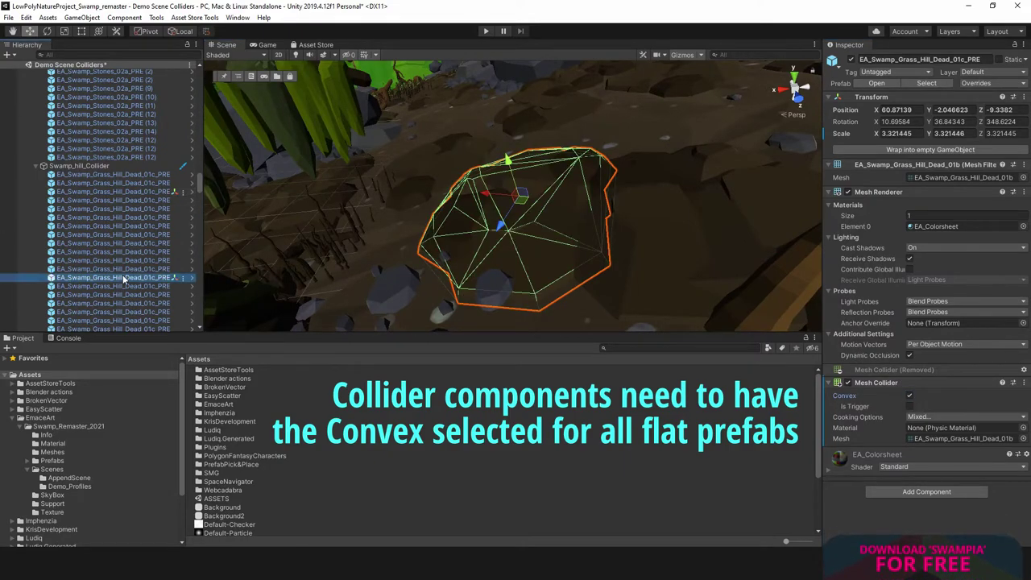
pyautogui.scroll(-2, 120, 225)
pyautogui.scroll(-3, 121, 218)
pyautogui.scroll(-3, 121, 218)
pyautogui.scroll(-3, 121, 218)
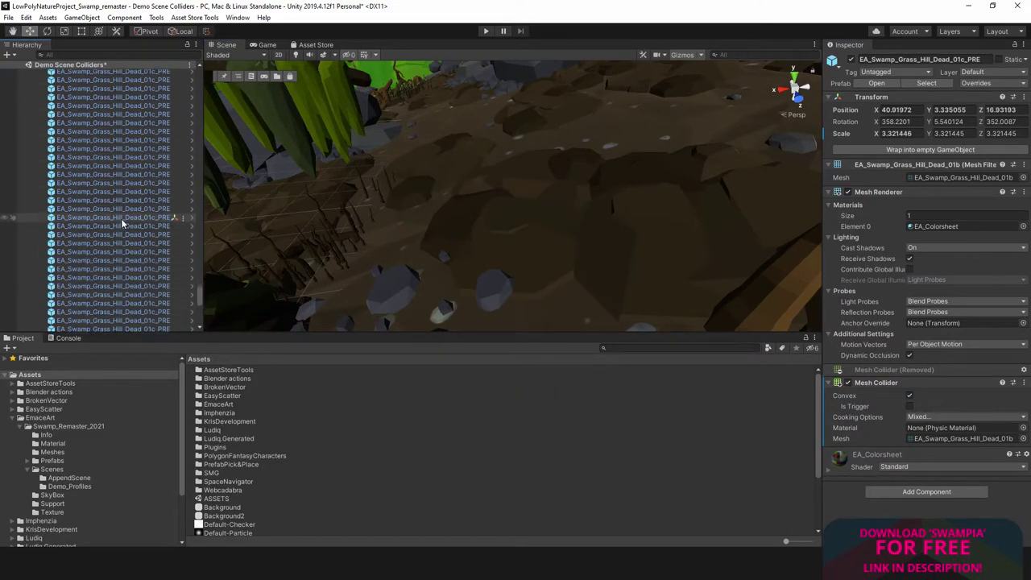
pyautogui.scroll(-3, 121, 218)
pyautogui.scroll(-3, 121, 218)
pyautogui.click(72, 293)
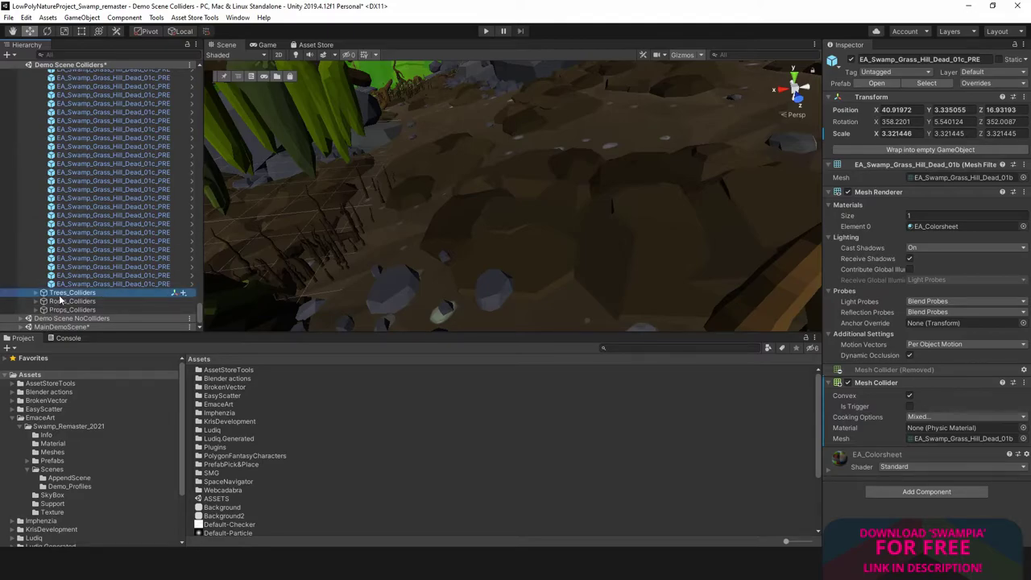
# Step: Expand Trees_Colliders and frame EA_Swamp_tree4_PRE (5) to inspect it
pyautogui.click(43, 293)
pyautogui.scroll(-3, 105, 226)
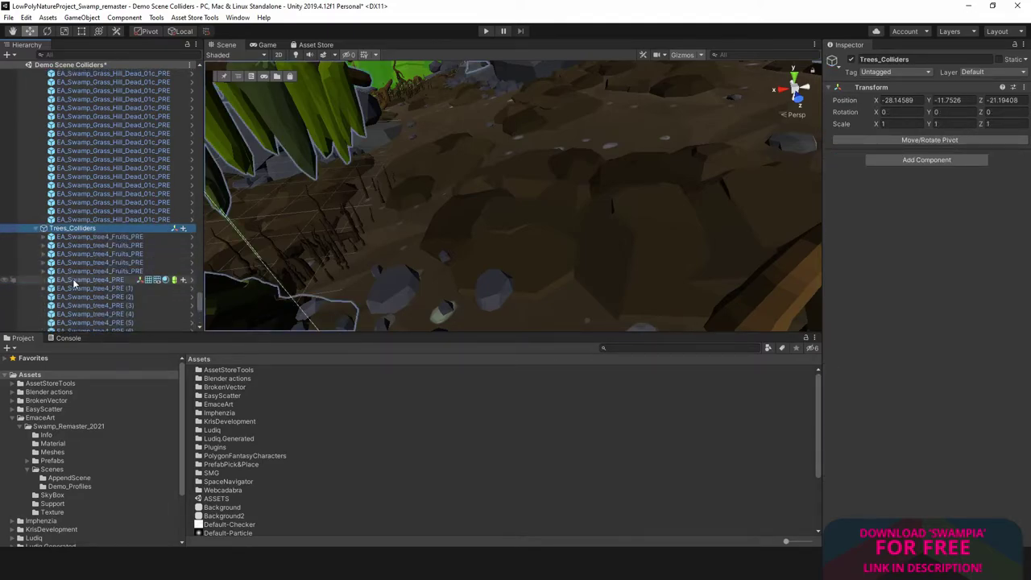
pyautogui.scroll(-3, 104, 225)
pyautogui.click(105, 226)
pyautogui.press('f')
pyautogui.moveTo(513, 194)
pyautogui.keyDown('alt'); pyautogui.mouseDown()
pyautogui.moveTo(373, 216)
pyautogui.moveTo(459, 204)
pyautogui.mouseUp(); pyautogui.keyUp('alt')
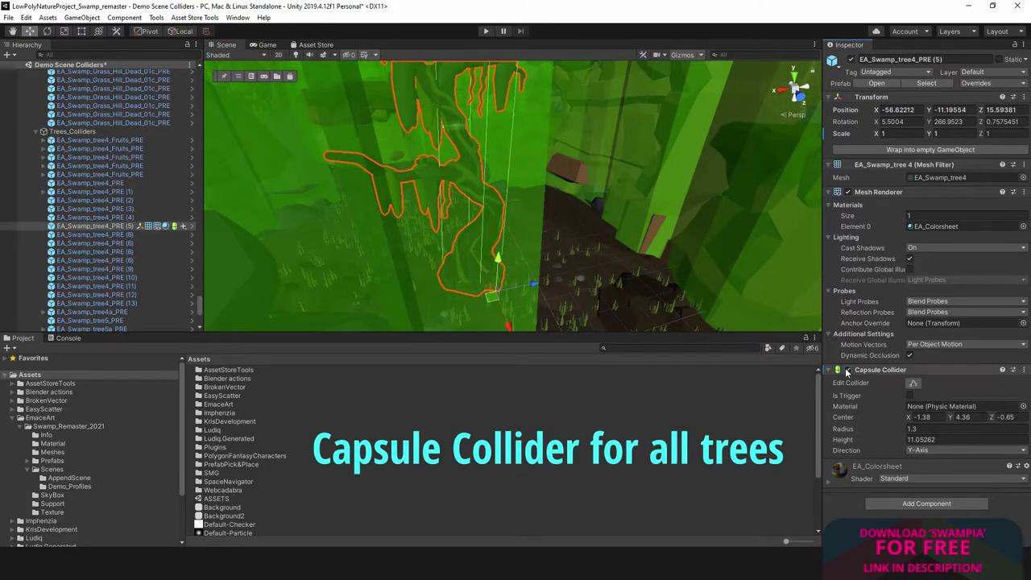
pyautogui.keyDown('alt'); pyautogui.moveTo(702, 299); pyautogui.dragTo(612, 290); pyautogui.keyUp('alt')
pyautogui.scroll(-8, 89, 270)
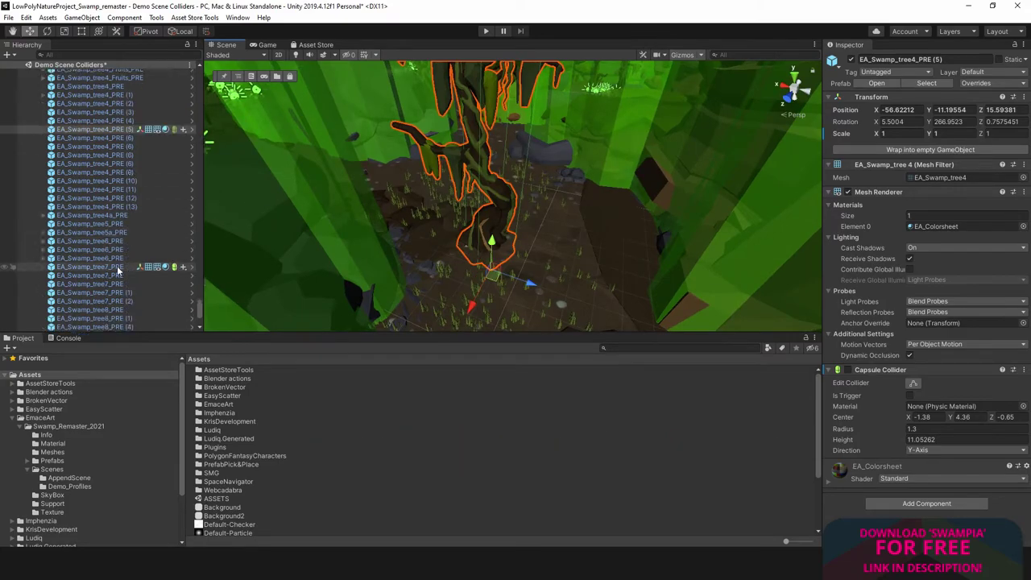
# Step: Enable the Capsule Collider on EA_Swamp_tree8_PRE (1), then select a range of rows and collapse Trees_Colliders
pyautogui.doubleClick(89, 206)
pyautogui.keyDown('alt'); pyautogui.moveTo(564, 194); pyautogui.dragTo(693, 202); pyautogui.keyUp('alt')
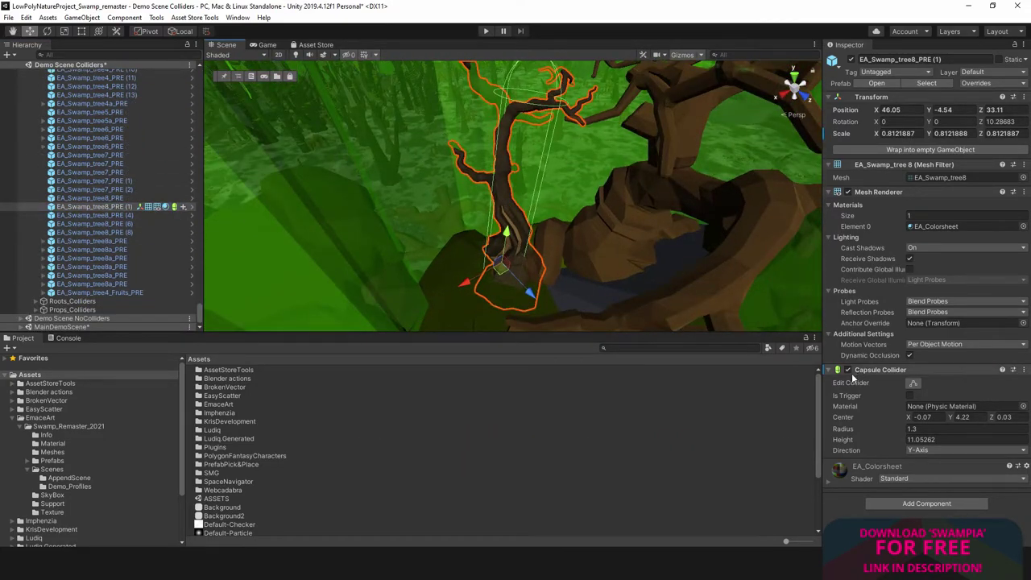
pyautogui.click(848, 369)
pyautogui.scroll(10, 81, 185)
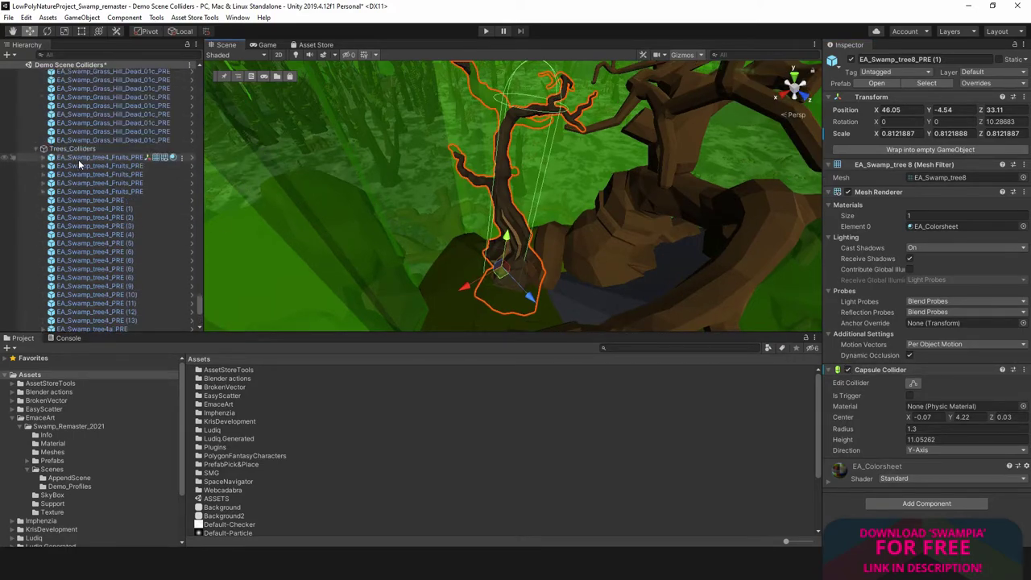
pyautogui.click(36, 216)
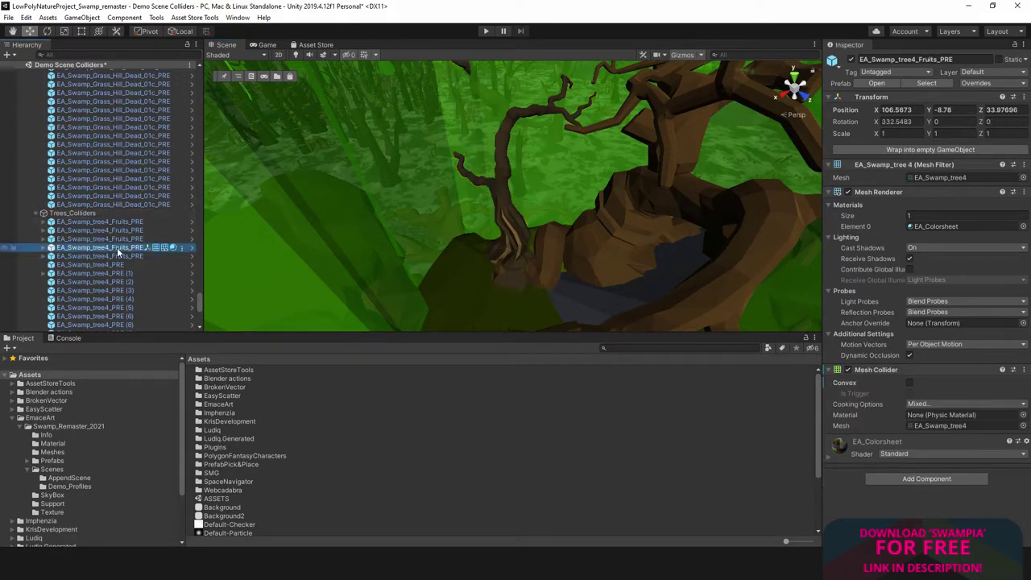
pyautogui.keyDown('shift'); pyautogui.click(117, 243); pyautogui.keyUp('shift')
pyautogui.press('Left')
# Step: Move the grass rows lower and test Convex on EA_Swamp_Dirt_Root_Half_04e_PRE, leaving it off
pyautogui.moveTo(121, 241)
pyautogui.mouseDown()
pyautogui.moveTo(42, 307)
pyautogui.moveTo(88, 286)
pyautogui.mouseUp()
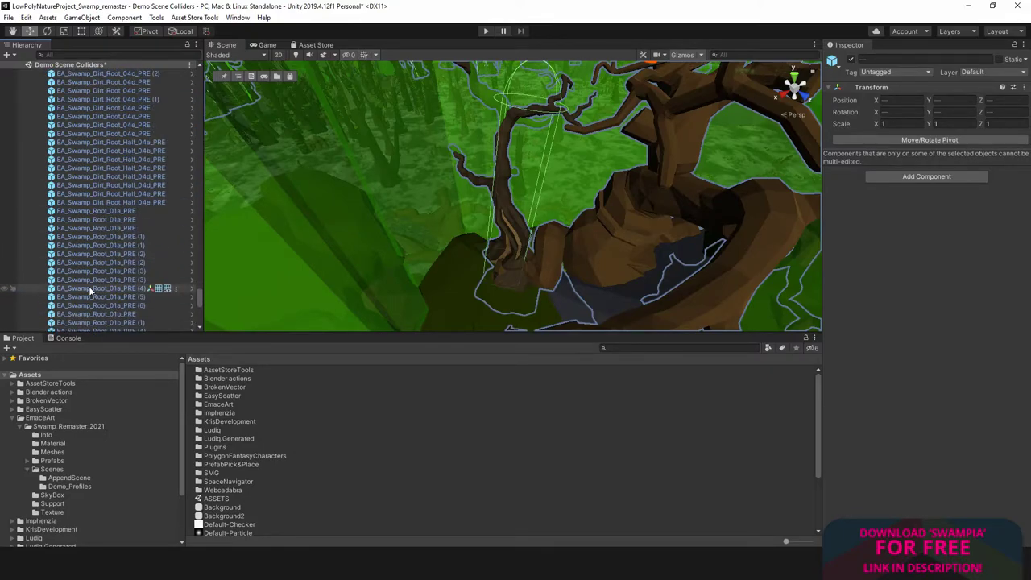
pyautogui.doubleClick(124, 203)
pyautogui.moveTo(561, 193)
pyautogui.keyDown('alt'); pyautogui.mouseDown()
pyautogui.moveTo(407, 200)
pyautogui.moveTo(726, 312)
pyautogui.mouseUp(); pyautogui.keyUp('alt')
pyautogui.scroll(5, 407, 201)
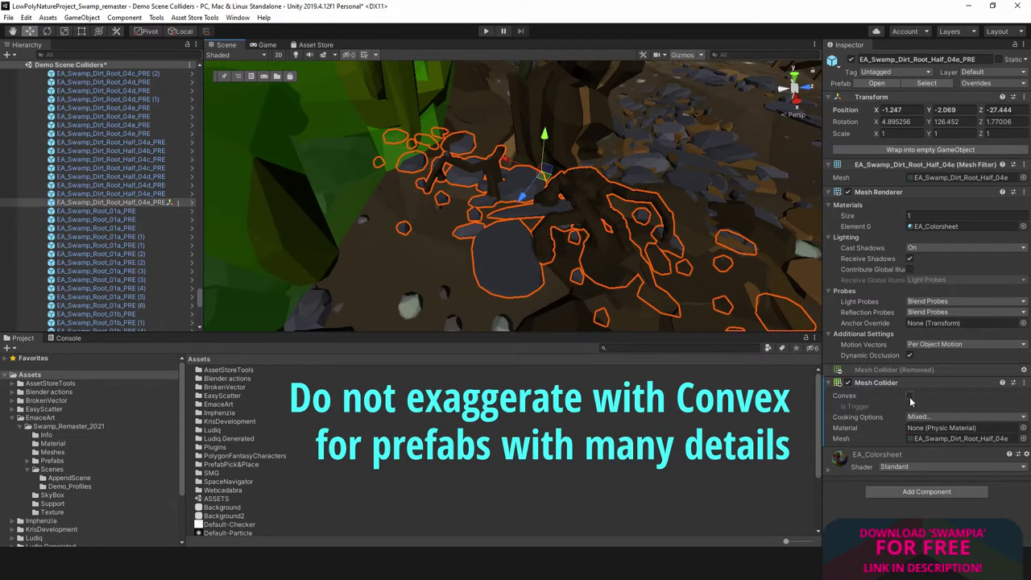
pyautogui.click(910, 397)
pyautogui.click(911, 397)
pyautogui.click(911, 397)
pyautogui.click(910, 398)
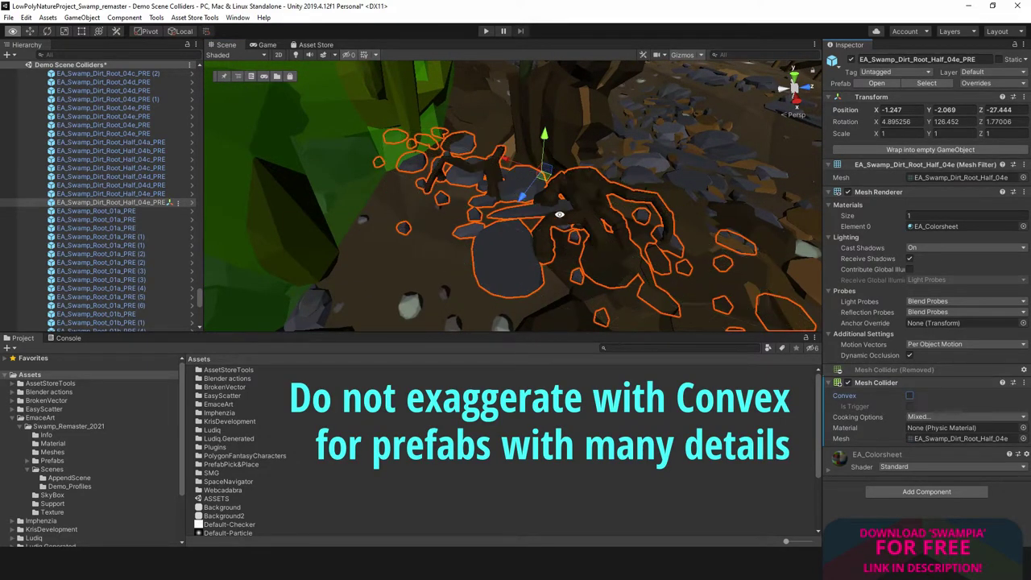
pyautogui.keyDown('alt'); pyautogui.moveTo(560, 214); pyautogui.dragTo(531, 177); pyautogui.keyUp('alt')
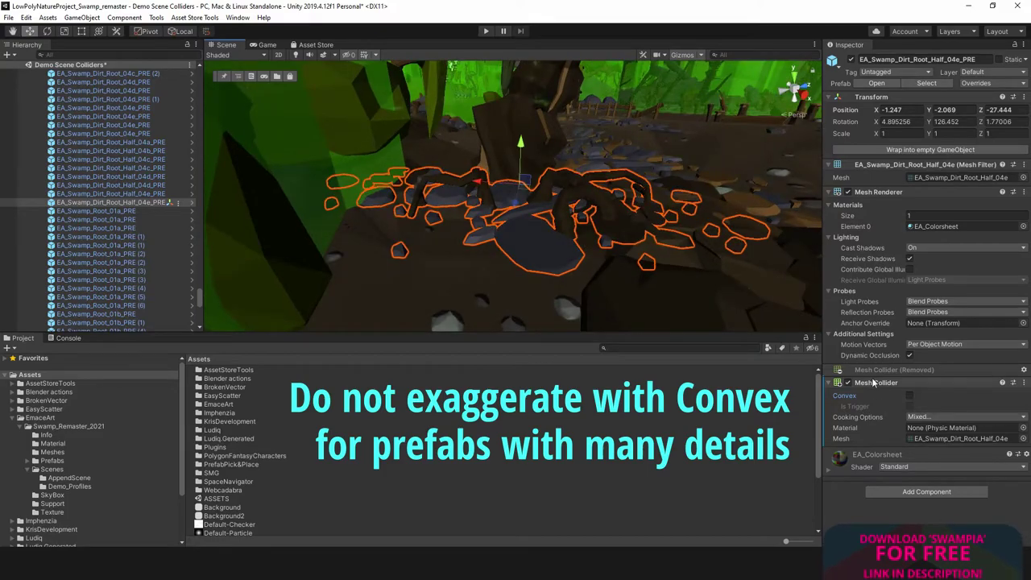
pyautogui.click(909, 395)
pyautogui.click(909, 394)
# Step: Make the Mesh Collider on EA_Swamp_Root_01b_PRE (1) convex
pyautogui.doubleClick(105, 322)
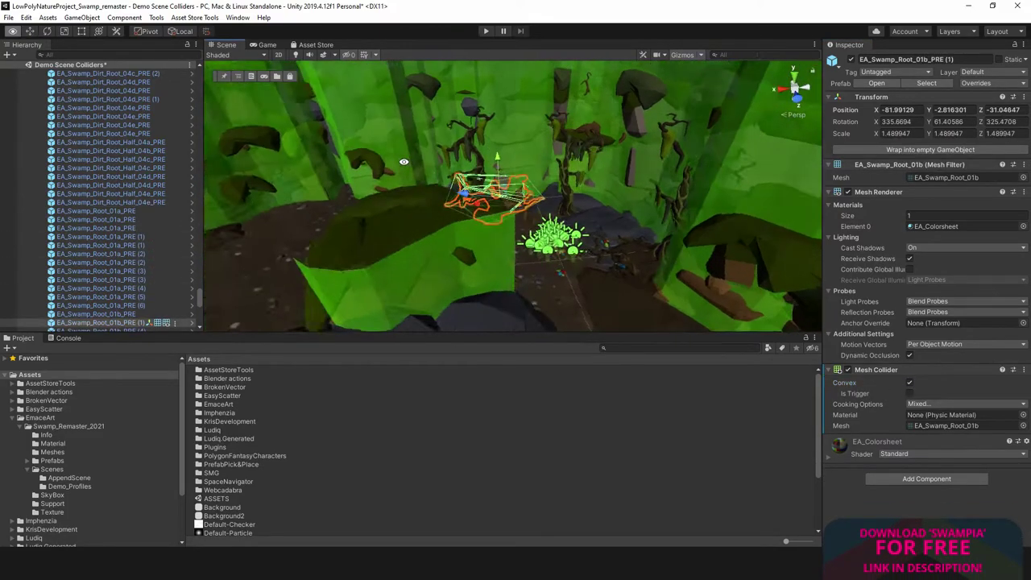
pyautogui.moveTo(403, 161)
pyautogui.keyDown('alt'); pyautogui.mouseDown()
pyautogui.moveTo(486, 159)
pyautogui.moveTo(526, 181)
pyautogui.mouseUp(); pyautogui.keyUp('alt')
pyautogui.click(910, 384)
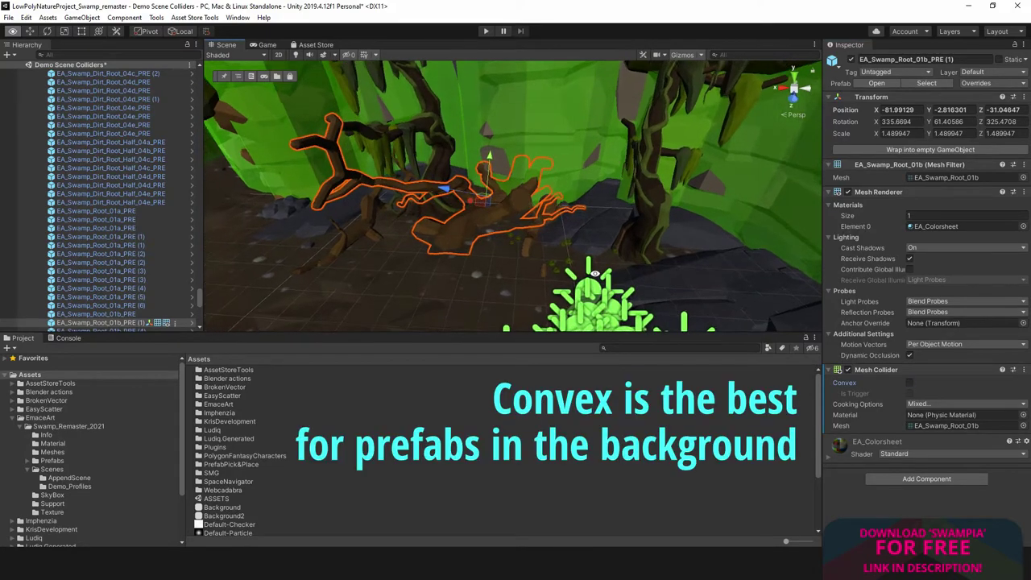
pyautogui.click(911, 384)
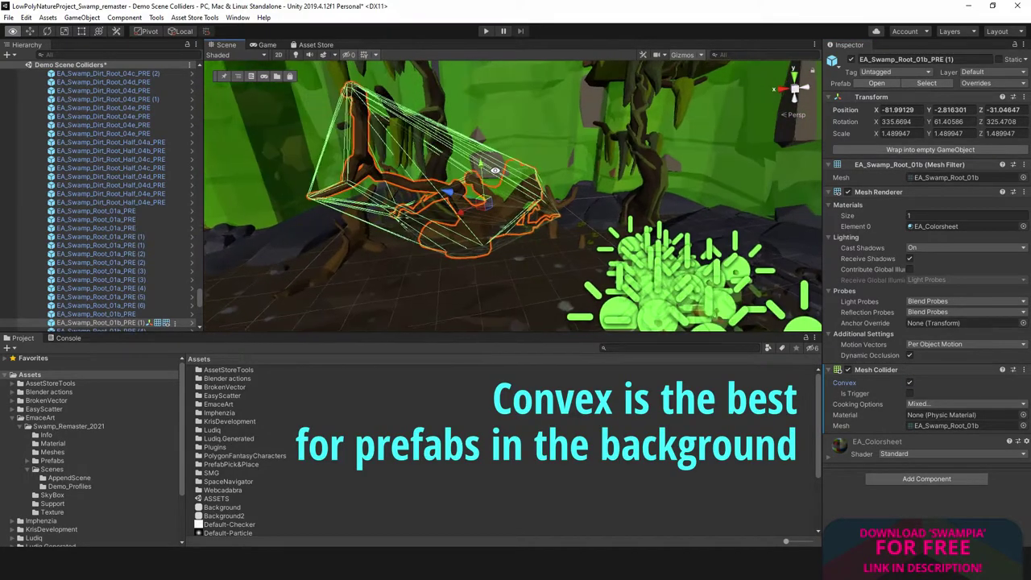
# Step: Make the Mesh Collider on EA_Swamp_Root_02d_PRE (1) convex
pyautogui.scroll(-4, 133, 265)
pyautogui.scroll(-6, 133, 266)
pyautogui.scroll(-5, 106, 249)
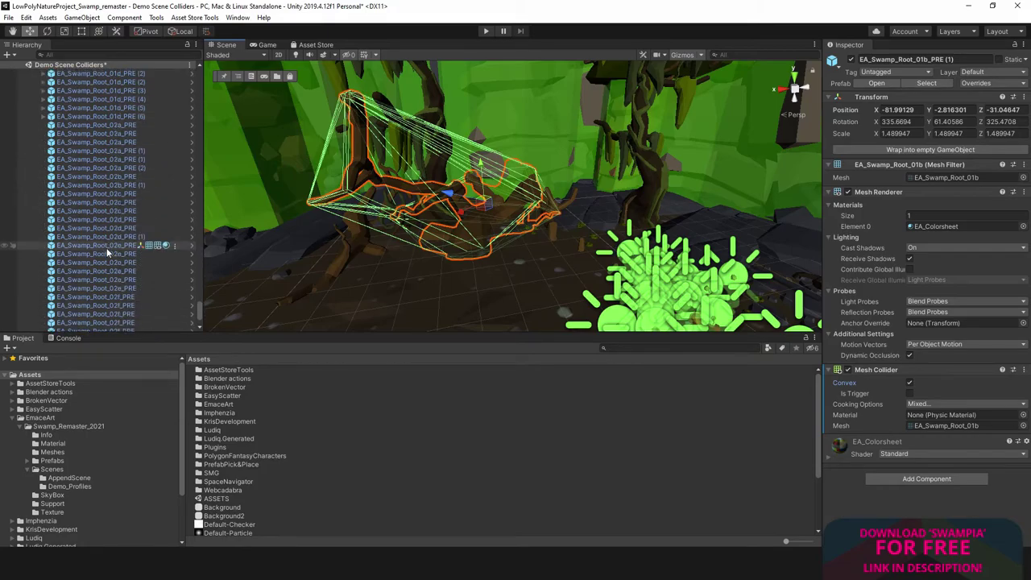
pyautogui.doubleClick(106, 237)
pyautogui.keyDown('alt'); pyautogui.moveTo(467, 219); pyautogui.dragTo(511, 219); pyautogui.keyUp('alt')
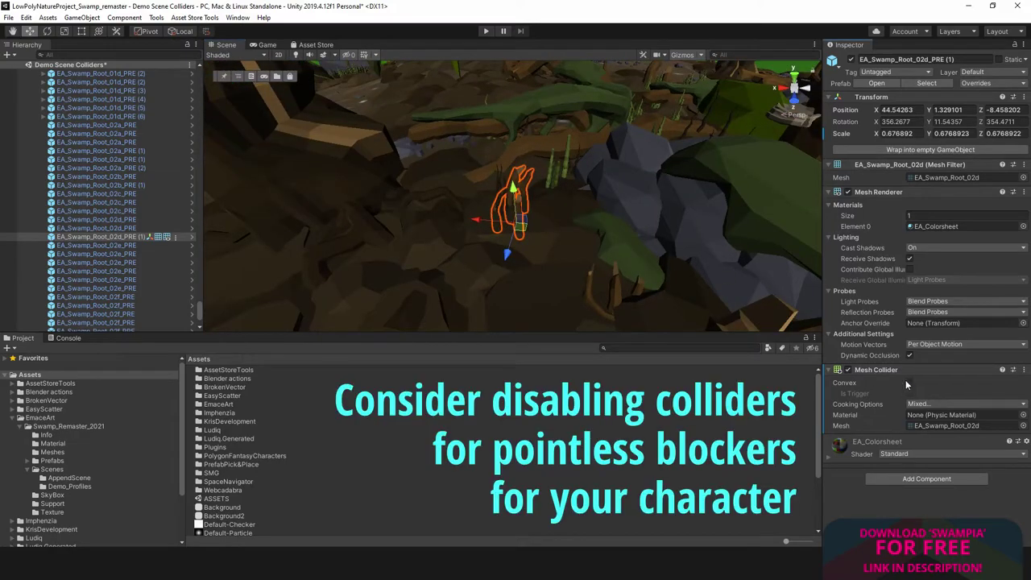
pyautogui.click(909, 384)
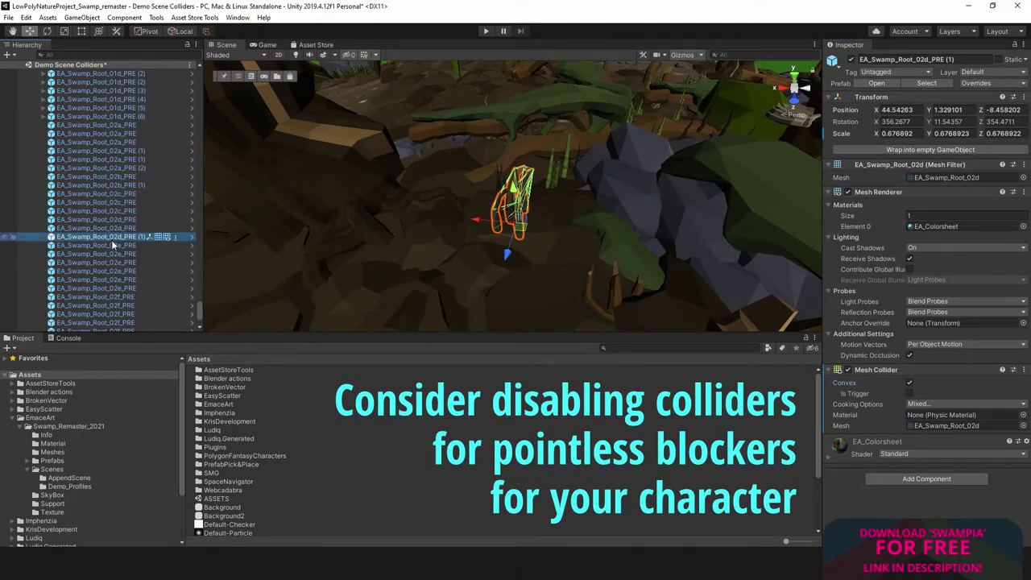
pyautogui.click(118, 236)
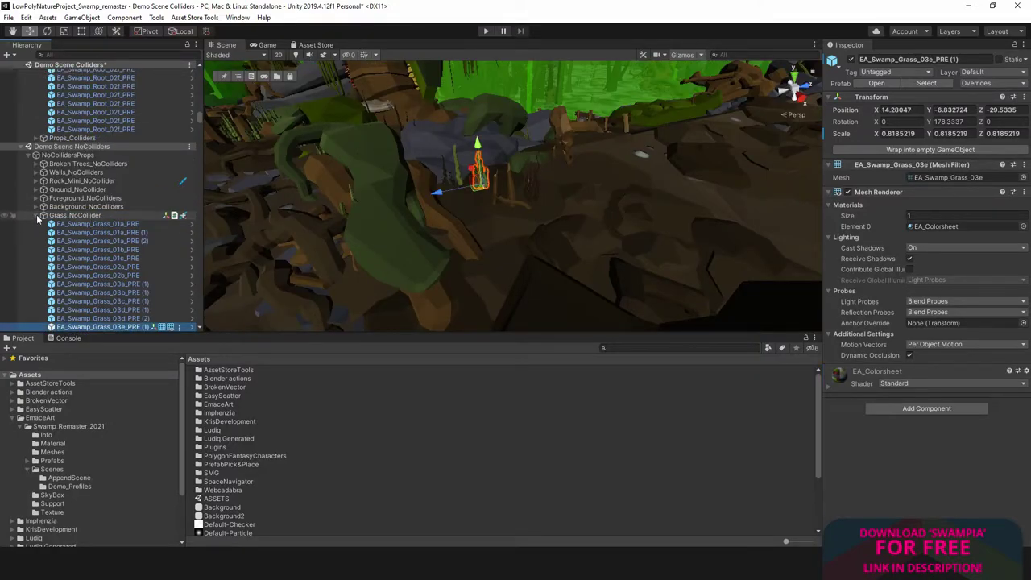
# Step: Collapse the Hierarchy to scene roots, then expand Demo Scene NoColliders and Demo Scene Colliders
pyautogui.click(37, 216)
pyautogui.click(97, 198)
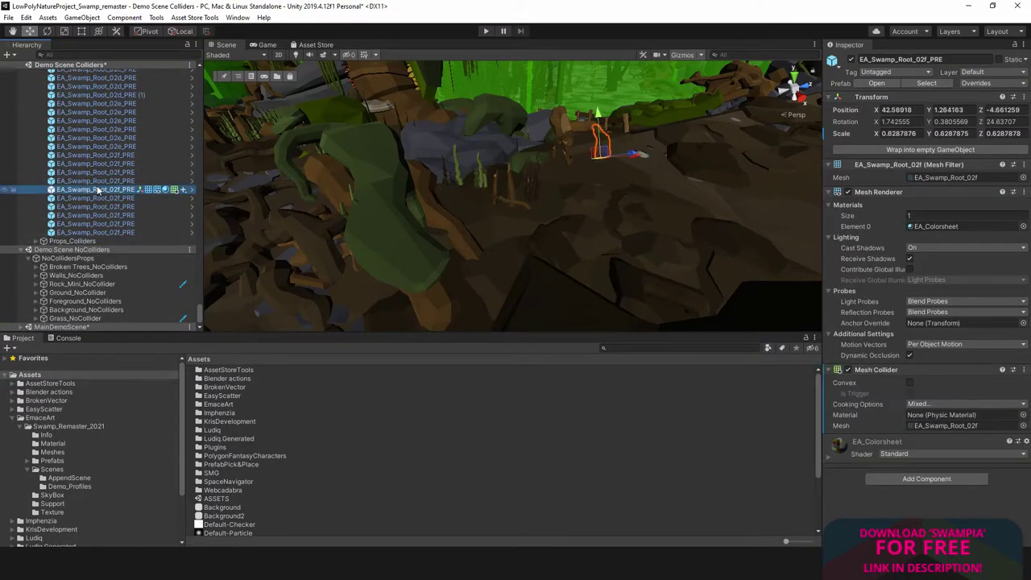
pyautogui.hotkey('ctrl', 'a')
pyautogui.press('Left')
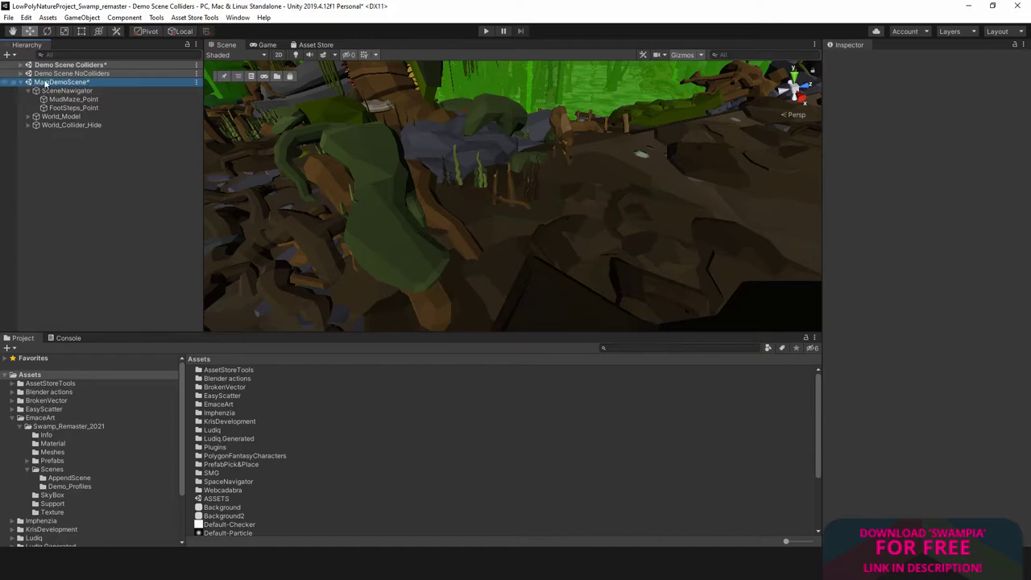
pyautogui.press('Right')
pyautogui.press('Up')
pyautogui.press('Right')
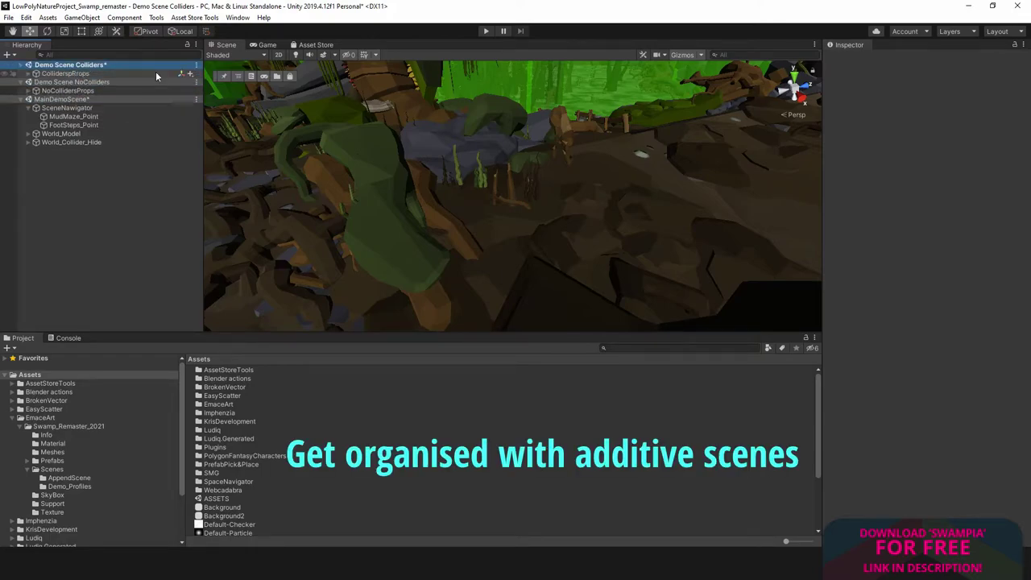
# Step: Inspect CollidersProps > Ground_Collider's prefabs, then fold CollidersProps back up
pyautogui.click(28, 74)
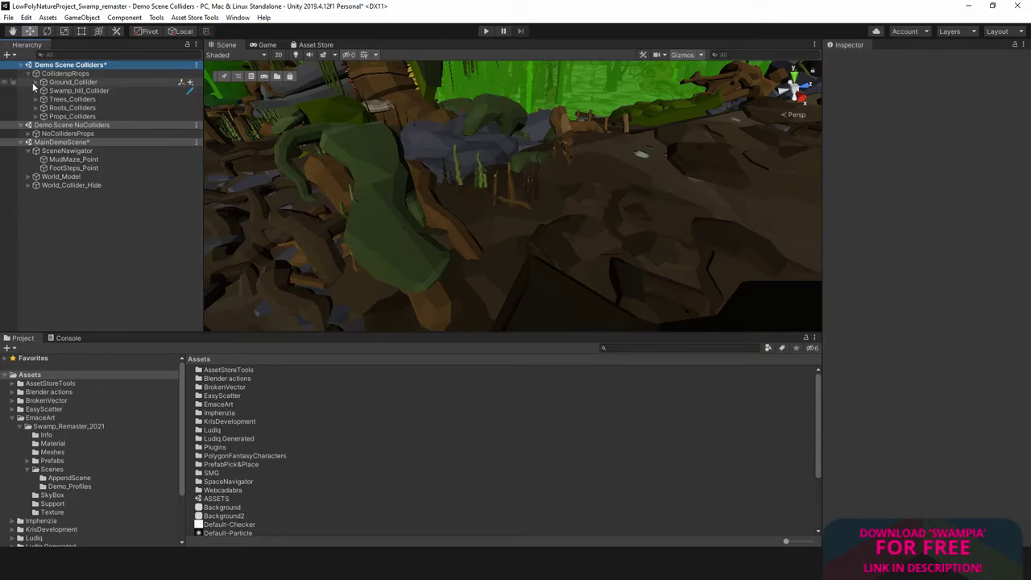
pyautogui.click(37, 83)
pyautogui.click(33, 83)
pyautogui.click(33, 83)
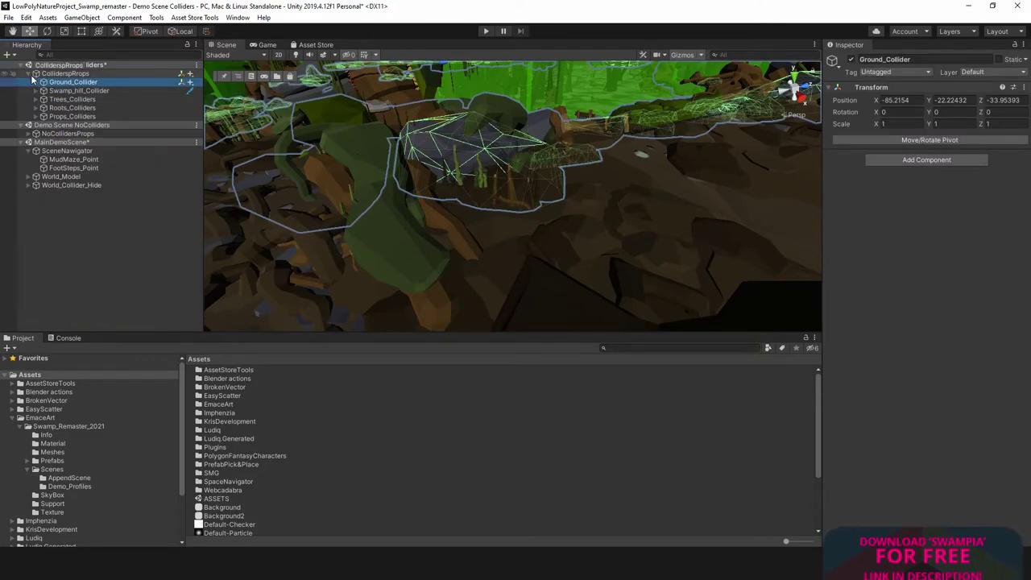
pyautogui.click(28, 75)
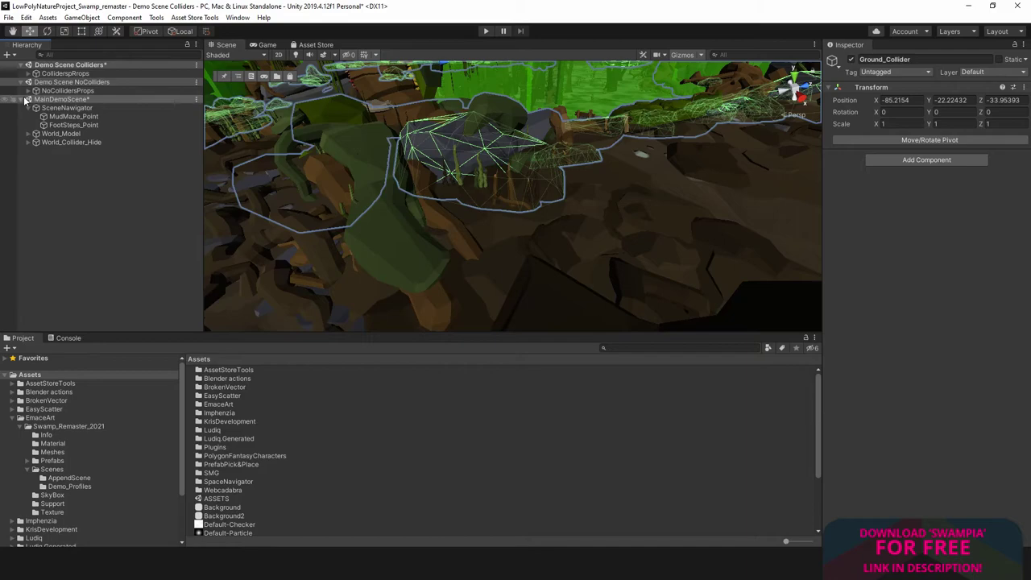
# Step: Expand NoCollidersProps > Background_NoColliders and frame EA_Swamp_tree4_PRE in the Scene view
pyautogui.click(28, 91)
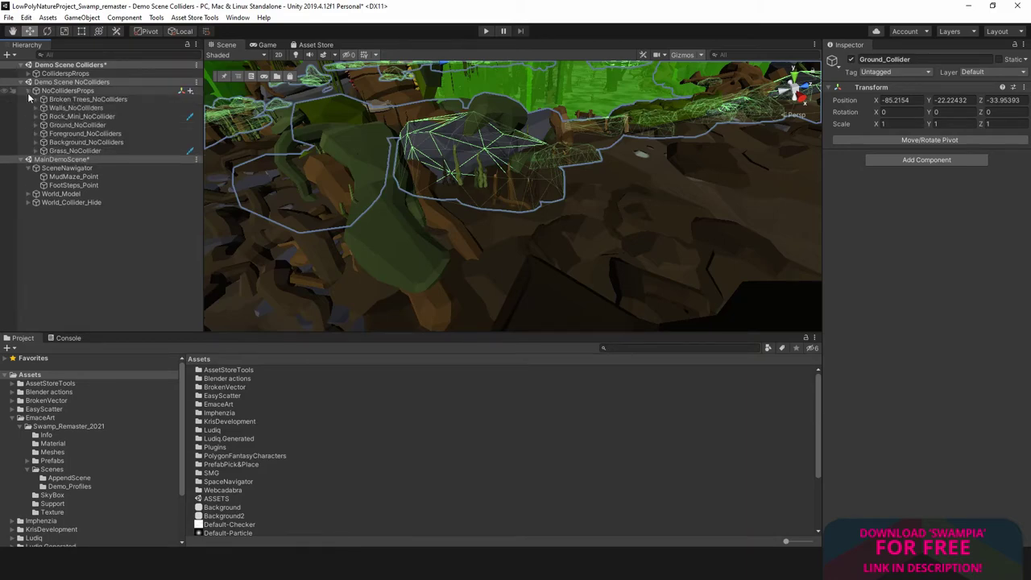
pyautogui.click(37, 142)
pyautogui.doubleClick(65, 166)
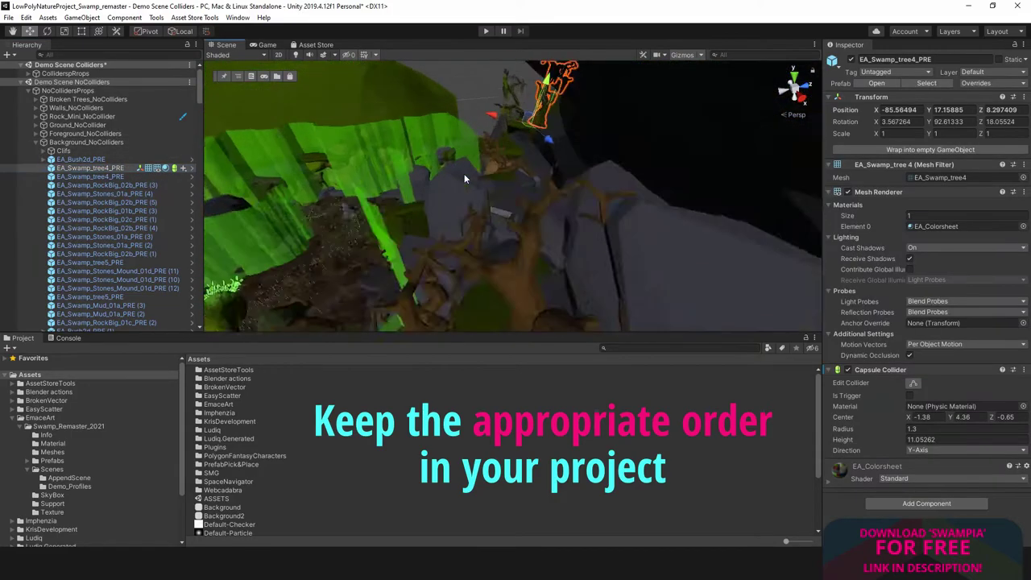
pyautogui.hotkey('shift', 'space')
pyautogui.keyDown('alt'); pyautogui.moveTo(461, 172); pyautogui.dragTo(412, 244); pyautogui.keyUp('alt')
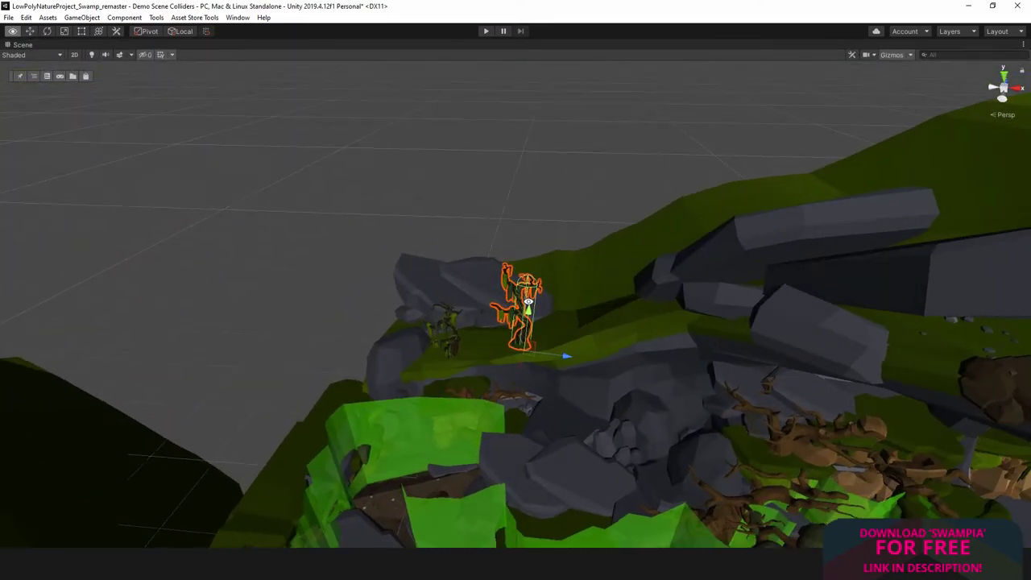
pyautogui.hotkey('shift', 'space')
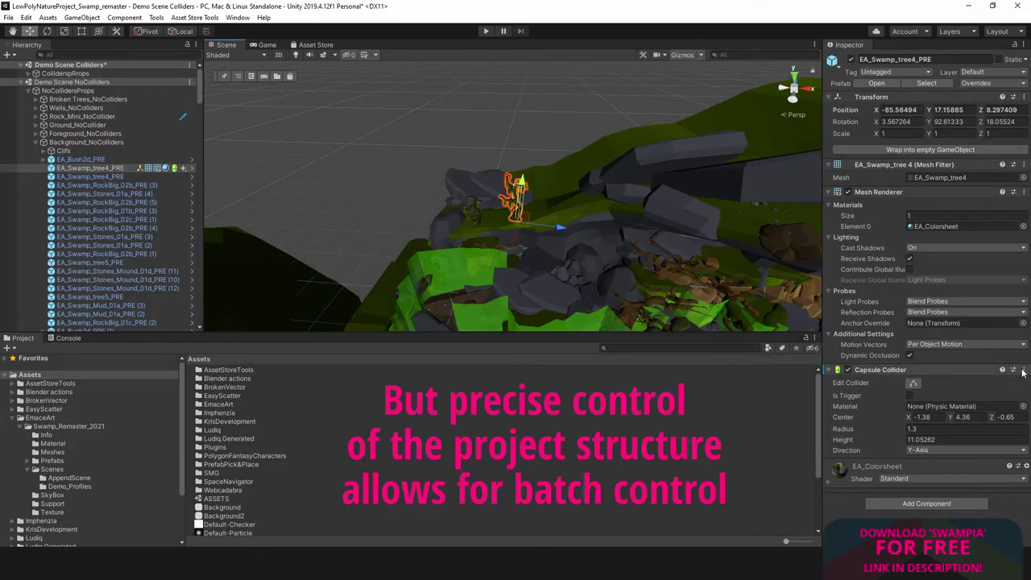
# Step: Remove EA_Swamp_tree4_PRE's Capsule Collider, then use MonKey Remove Component for Capsule Collider on the background prefabs
pyautogui.rightClick(907, 374)
pyautogui.click(956, 409)
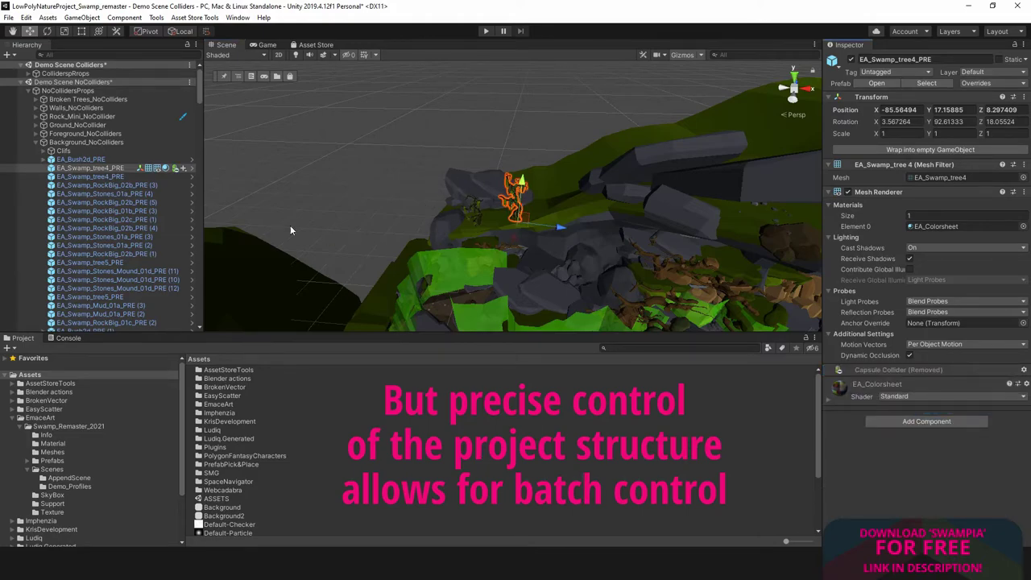
pyautogui.click(88, 184)
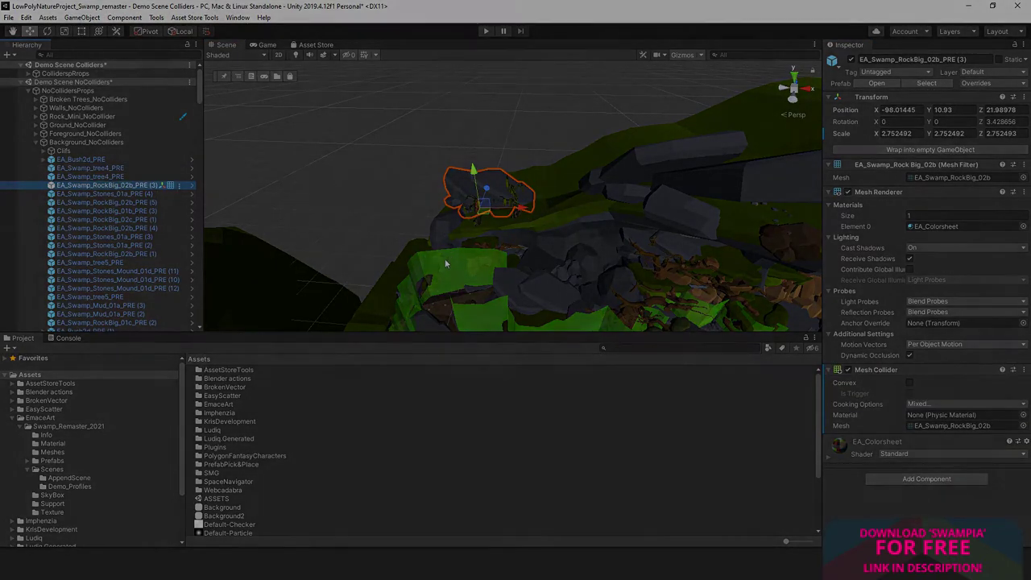
pyautogui.write('remove')
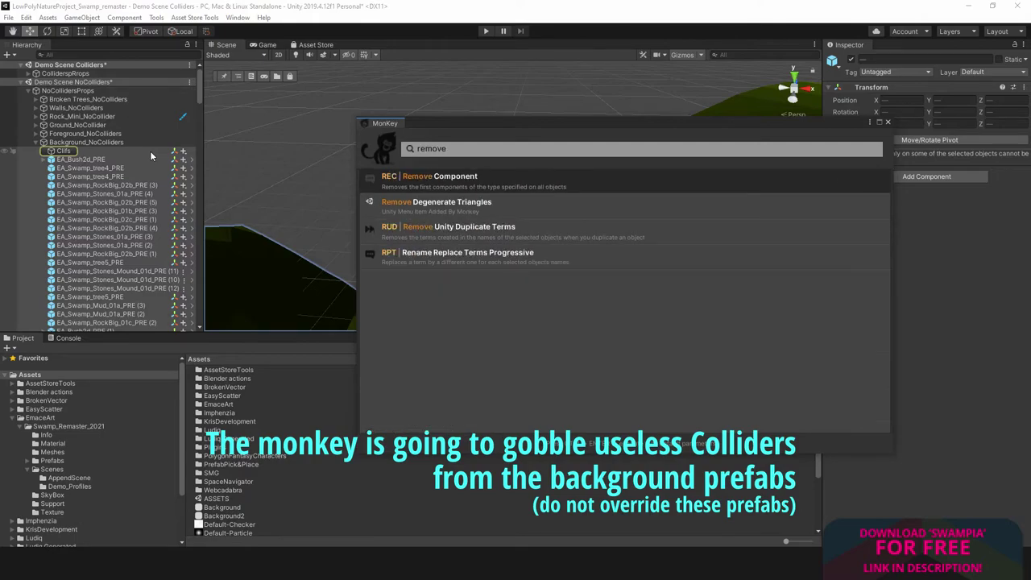
pyautogui.press('Return')
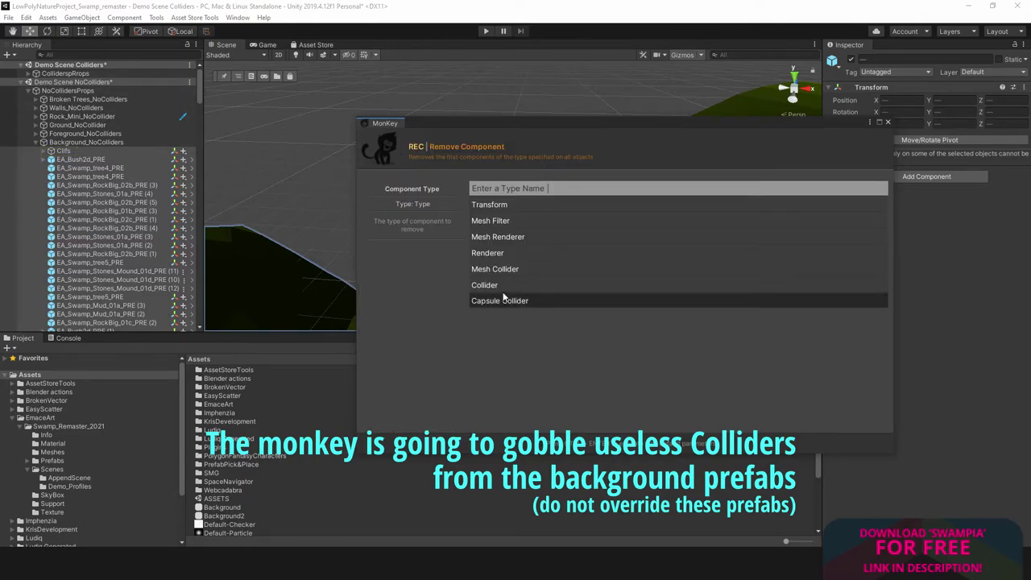
pyautogui.click(501, 300)
# Step: Verify EA_Swamp_tree4_PRE, EA_Swamp_tree5_PRE and EA_Swamp_Mud_01a_PRE (3) carry no colliders
pyautogui.click(474, 211)
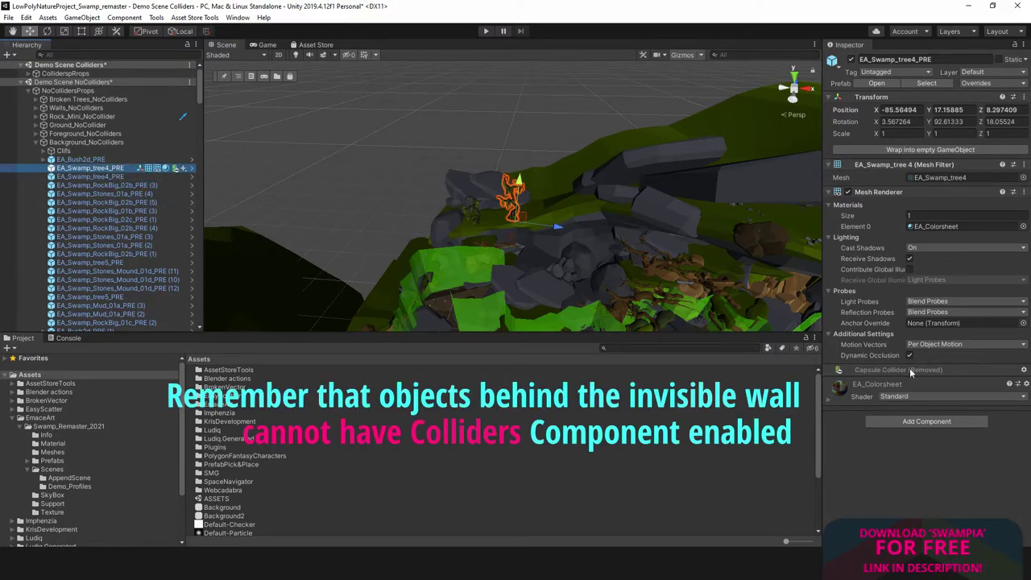
pyautogui.click(113, 262)
pyautogui.scroll(-3, 112, 260)
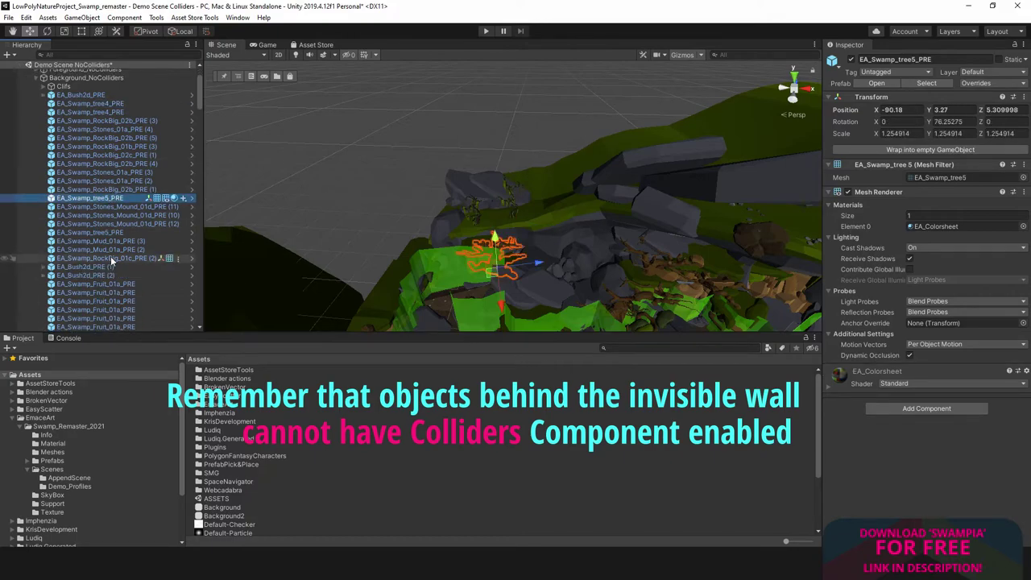
pyautogui.click(105, 241)
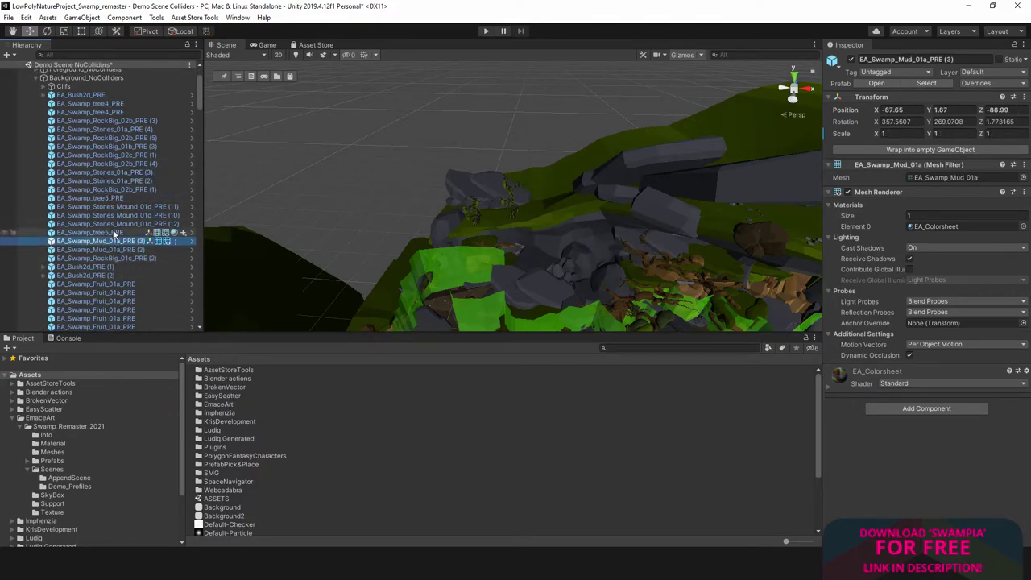
pyautogui.press('f')
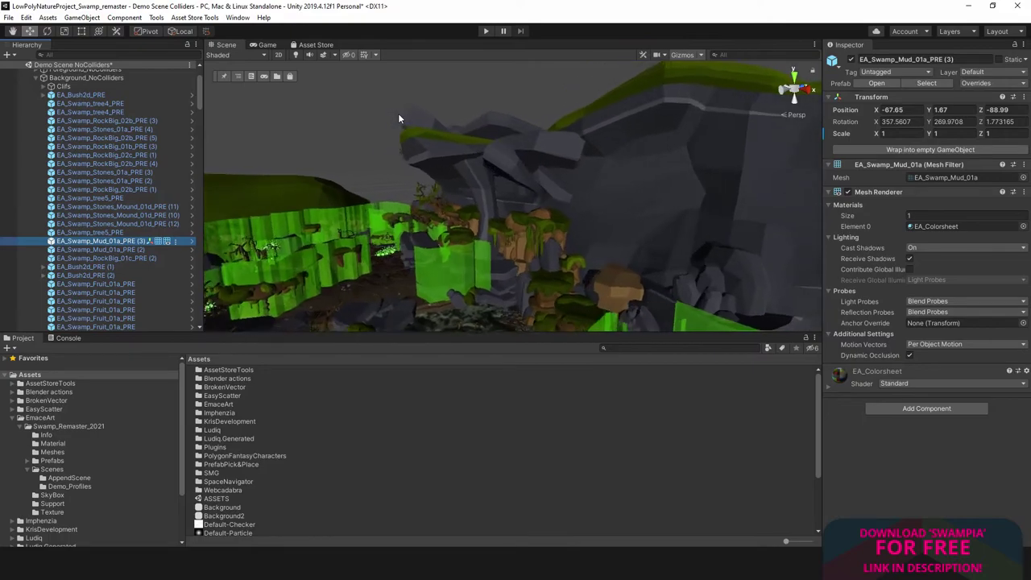
pyautogui.click(585, 189)
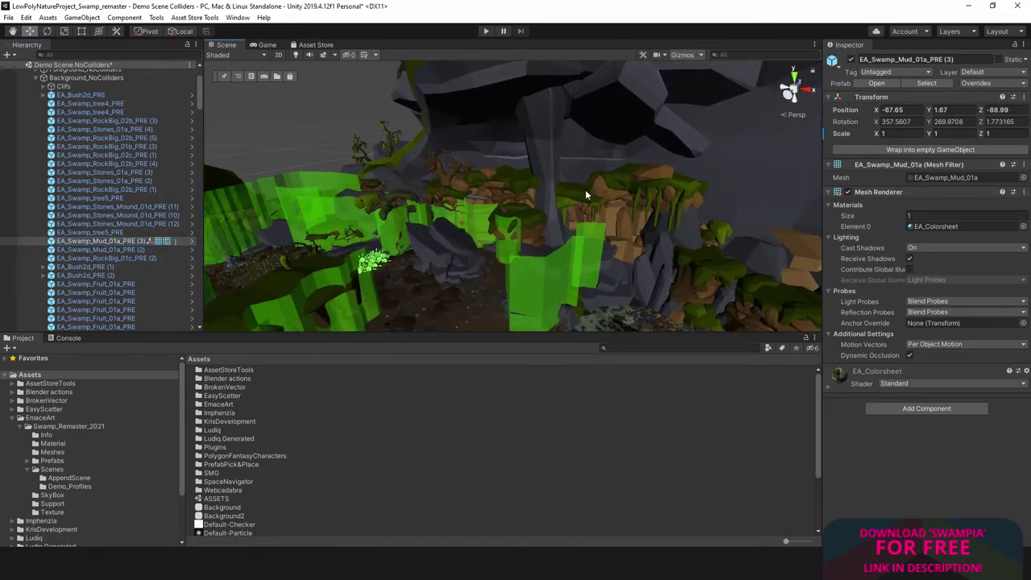
pyautogui.press('`')
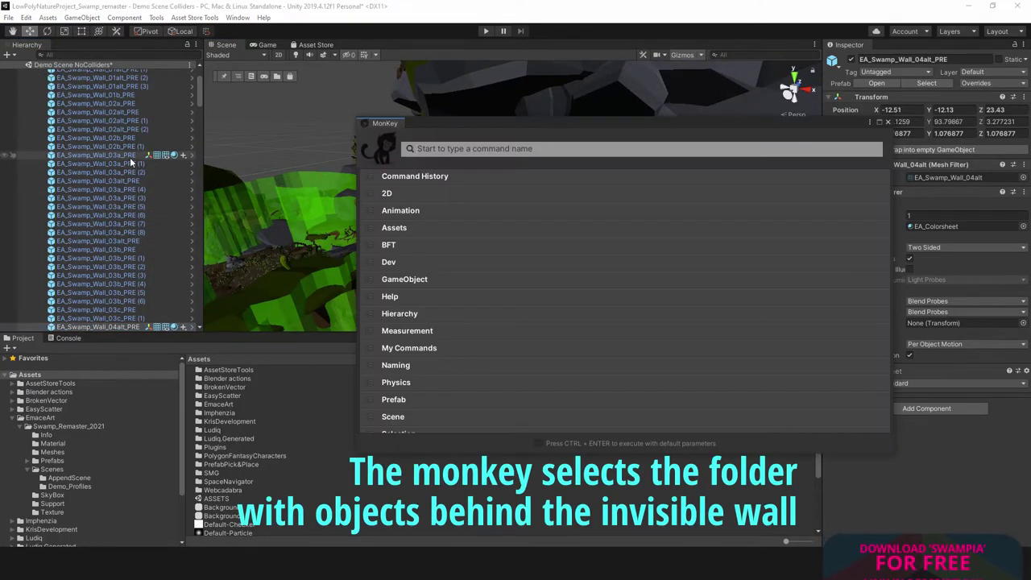
pyautogui.write('par')
pyautogui.press('Return')
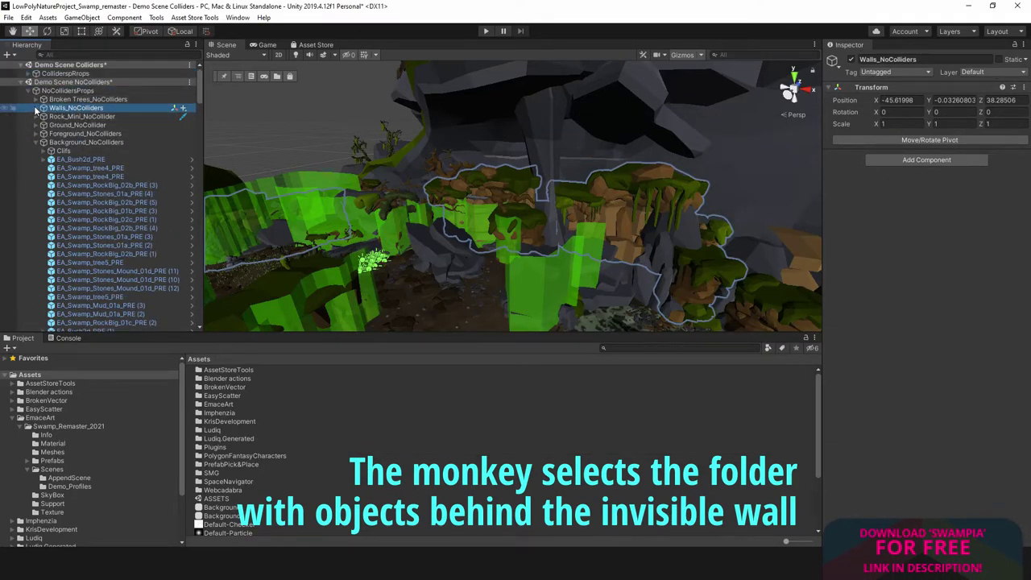
pyautogui.click(37, 108)
pyautogui.click(111, 117)
pyautogui.press('f')
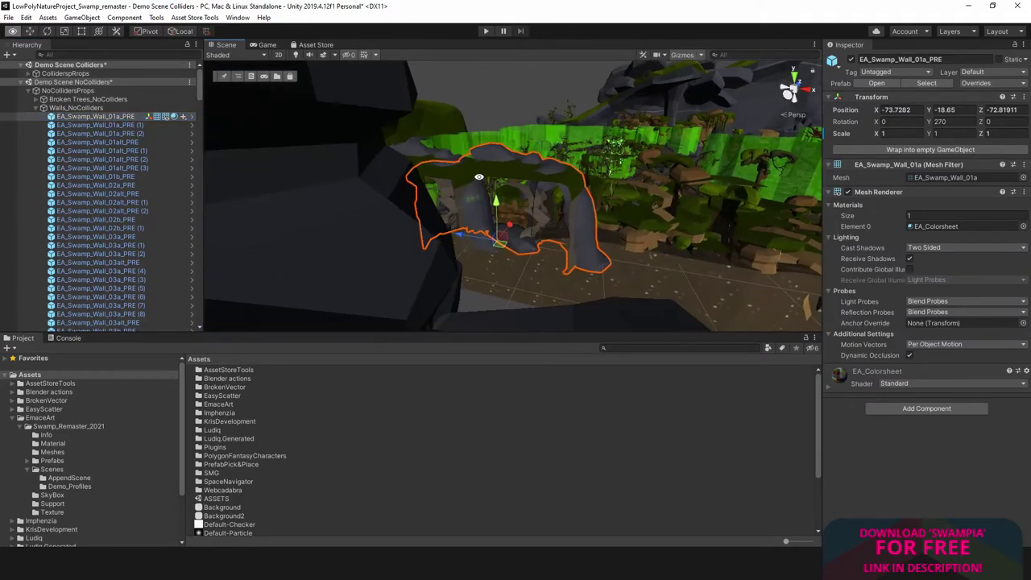
pyautogui.keyDown('alt'); pyautogui.moveTo(479, 177); pyautogui.dragTo(443, 196); pyautogui.keyUp('alt')
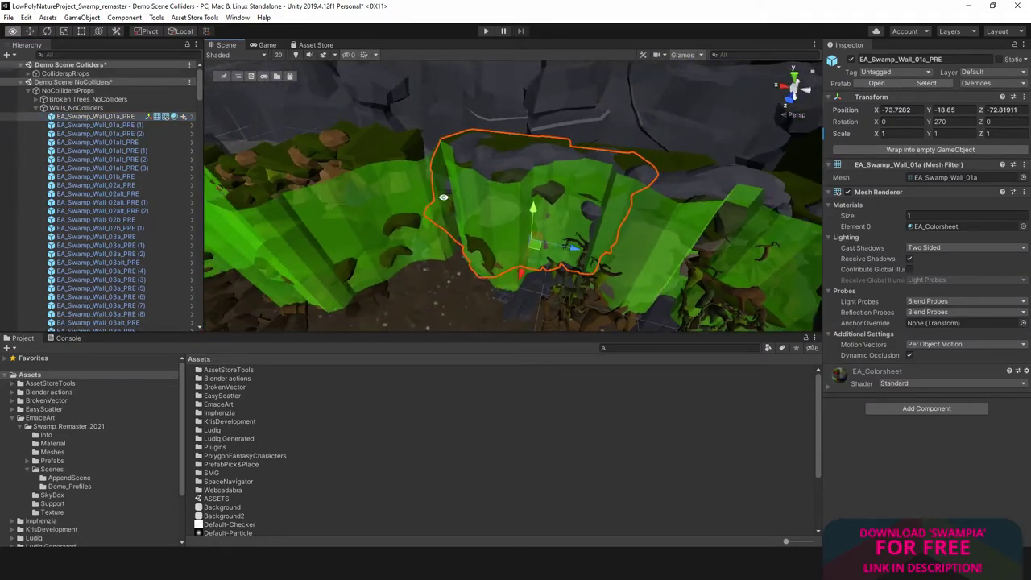
pyautogui.click(101, 168)
pyautogui.press('f')
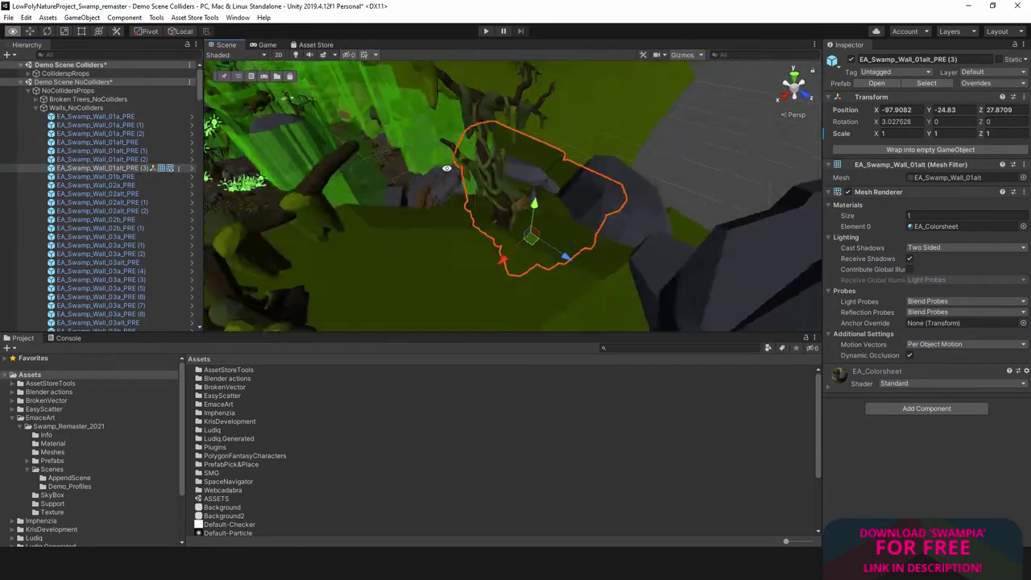
pyautogui.keyDown('alt'); pyautogui.moveTo(446, 168); pyautogui.dragTo(502, 161); pyautogui.keyUp('alt')
pyautogui.scroll(2, 502, 161)
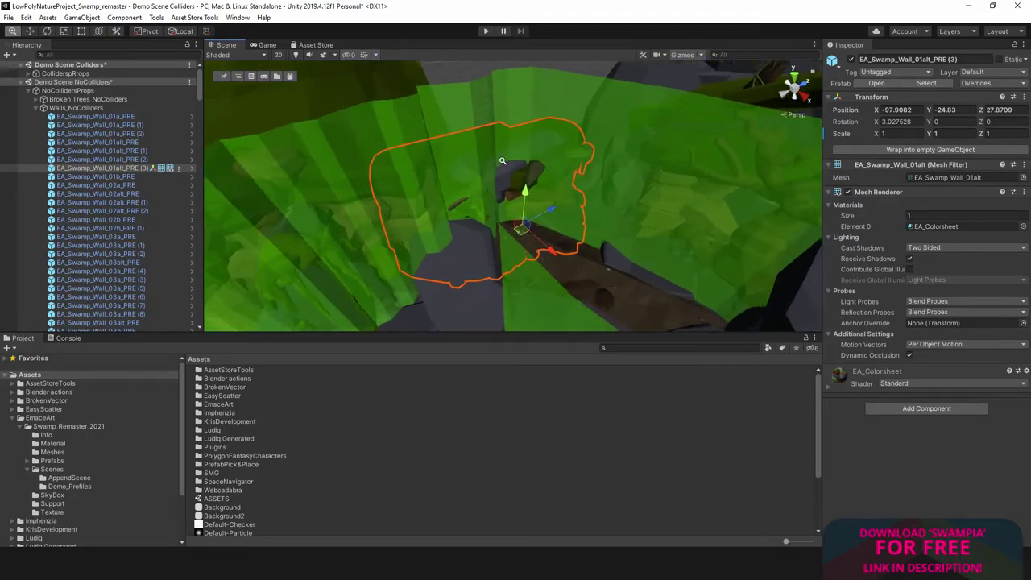
pyautogui.click(100, 244)
pyautogui.press('f')
pyautogui.moveTo(516, 174)
pyautogui.keyDown('alt'); pyautogui.mouseDown()
pyautogui.moveTo(472, 184)
pyautogui.moveTo(587, 179)
pyautogui.mouseUp(); pyautogui.keyUp('alt')
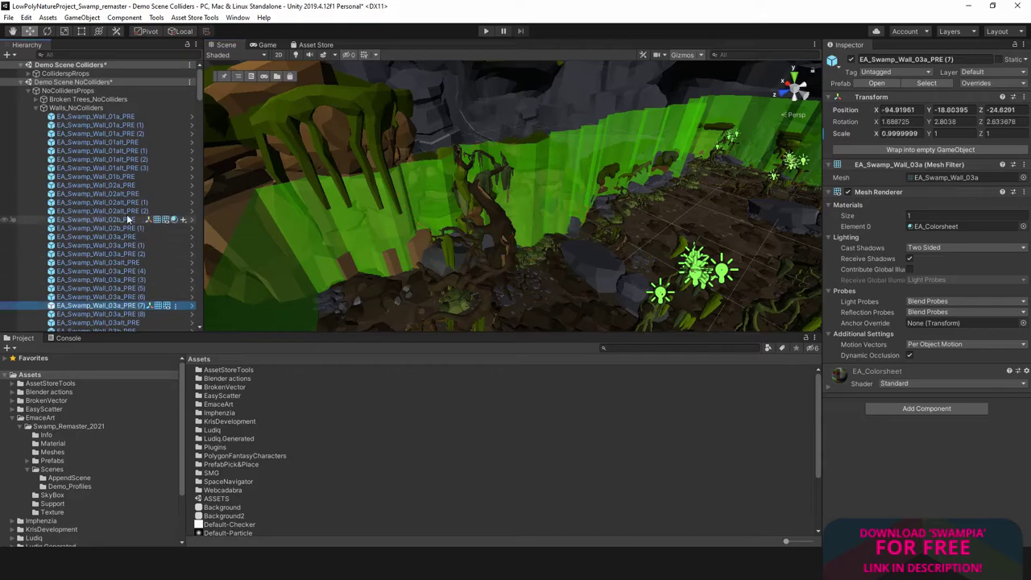
pyautogui.scroll(-3, 127, 219)
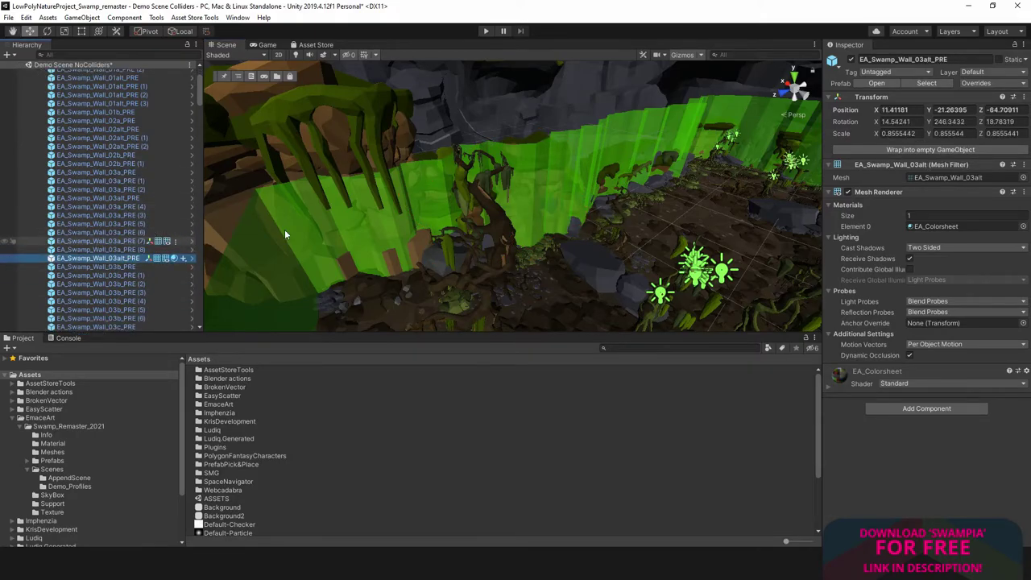
pyautogui.press('f')
pyautogui.keyDown('alt'); pyautogui.moveTo(284, 234); pyautogui.dragTo(266, 242); pyautogui.keyUp('alt')
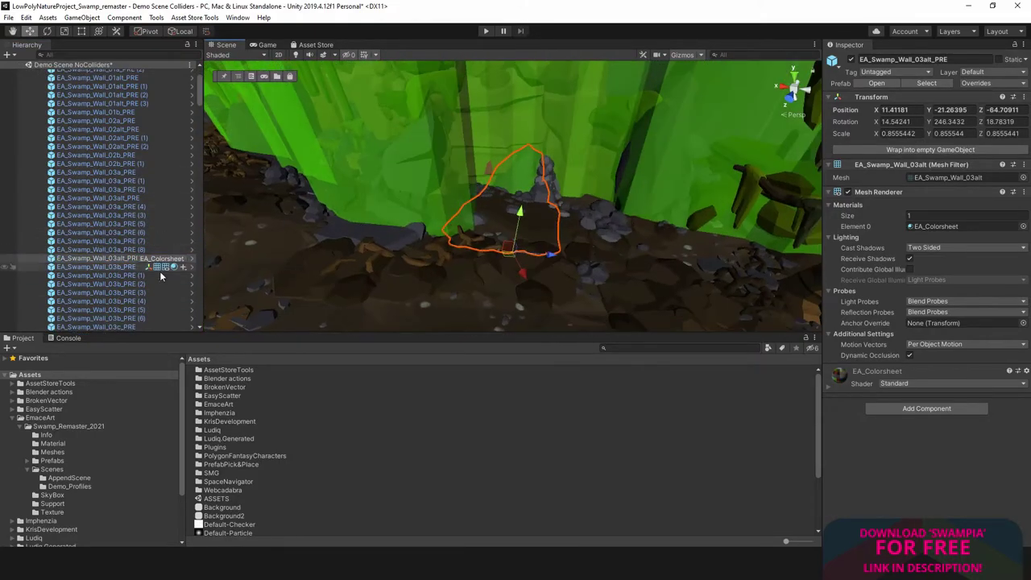
pyautogui.press('f')
pyautogui.moveTo(516, 186)
pyautogui.keyDown('alt'); pyautogui.mouseDown()
pyautogui.moveTo(635, 203)
pyautogui.moveTo(500, 186)
pyautogui.mouseUp(); pyautogui.keyUp('alt')
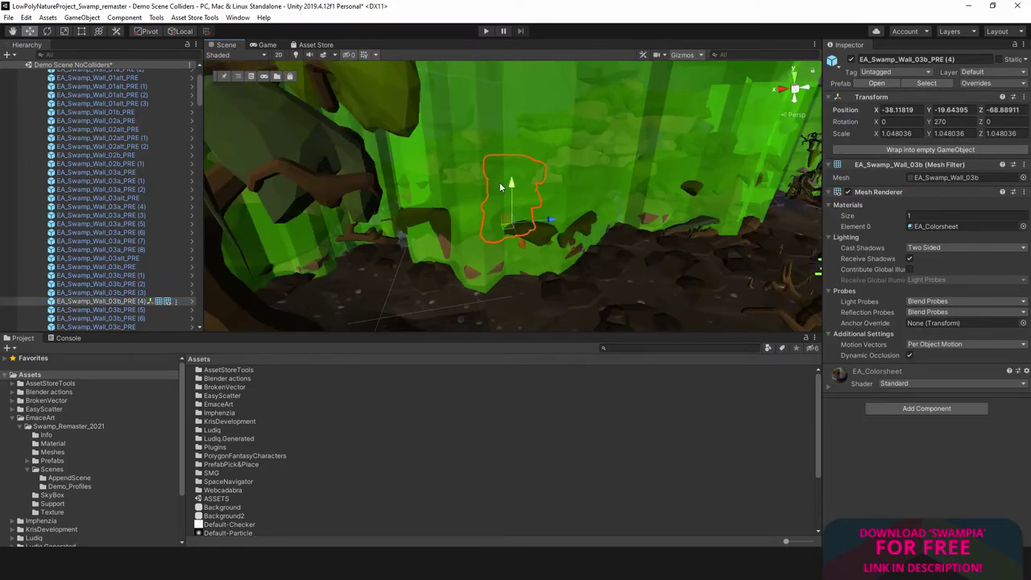
pyautogui.keyDown('alt'); pyautogui.moveTo(528, 153); pyautogui.dragTo(573, 129); pyautogui.keyUp('alt')
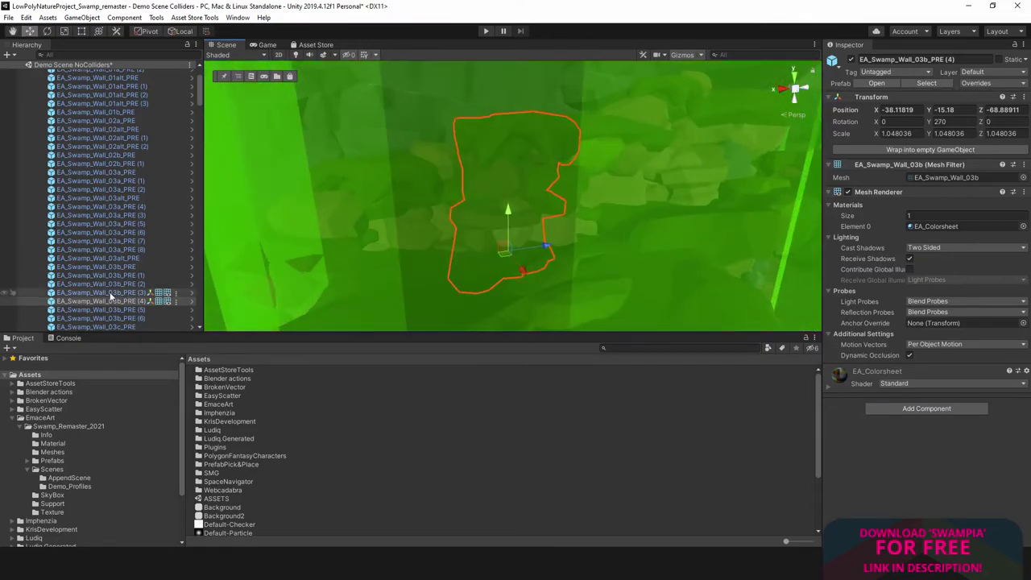
pyautogui.scroll(-7, 111, 177)
pyautogui.moveTo(454, 163)
pyautogui.keyDown('alt'); pyautogui.mouseDown()
pyautogui.moveTo(577, 194)
pyautogui.moveTo(295, 202)
pyautogui.mouseUp(); pyautogui.keyUp('alt')
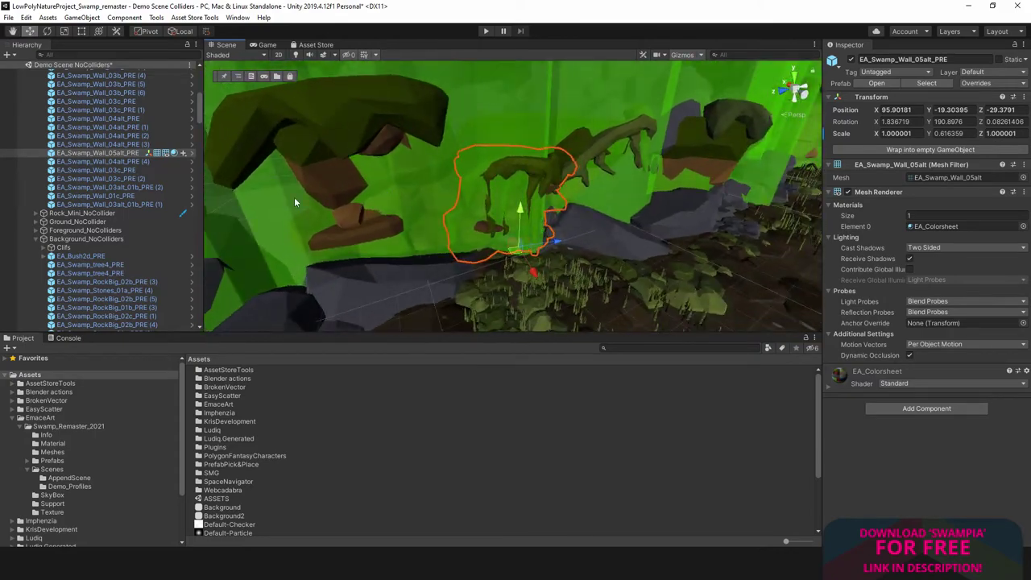
# Step: Frame one EA_Rock31_PRE stone from Rock_Mini_NoCollider and inspect it in a maximized Scene view
pyautogui.click(80, 213)
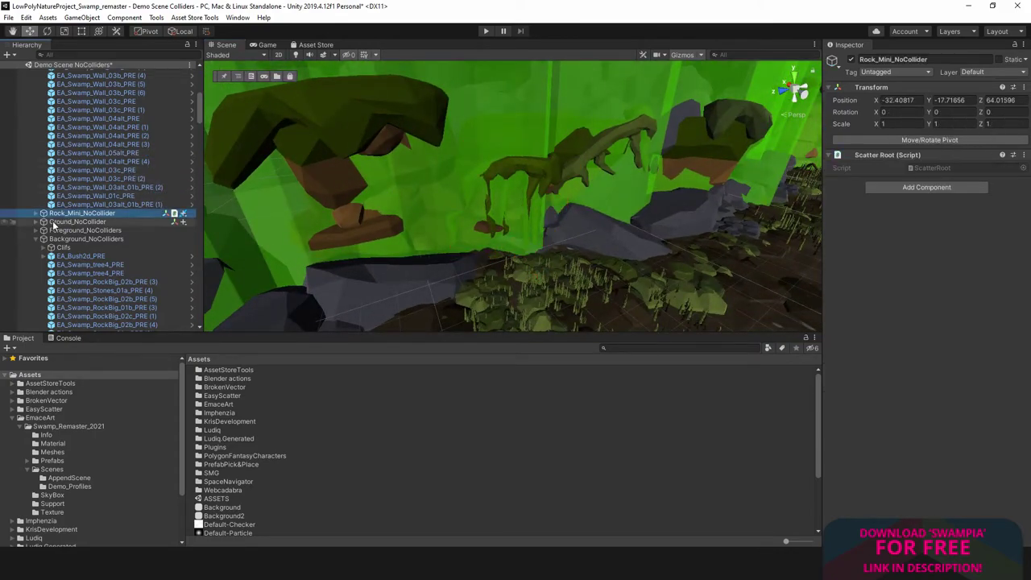
pyautogui.click(74, 230)
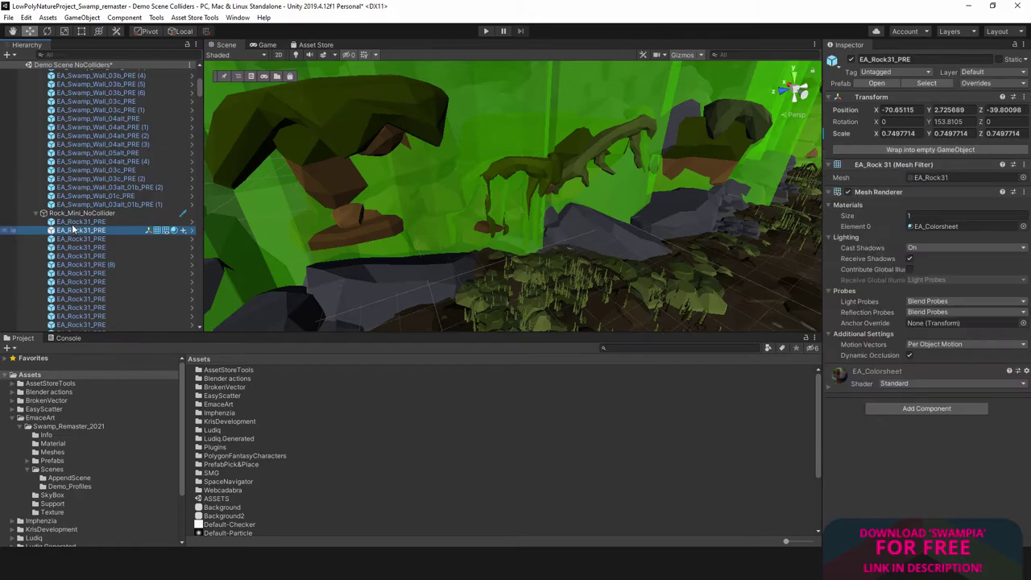
pyautogui.press('f')
pyautogui.hotkey('shift', 'space')
pyautogui.moveTo(519, 184)
pyautogui.keyDown('alt'); pyautogui.mouseDown()
pyautogui.moveTo(414, 196)
pyautogui.moveTo(387, 244)
pyautogui.mouseUp(); pyautogui.keyUp('alt')
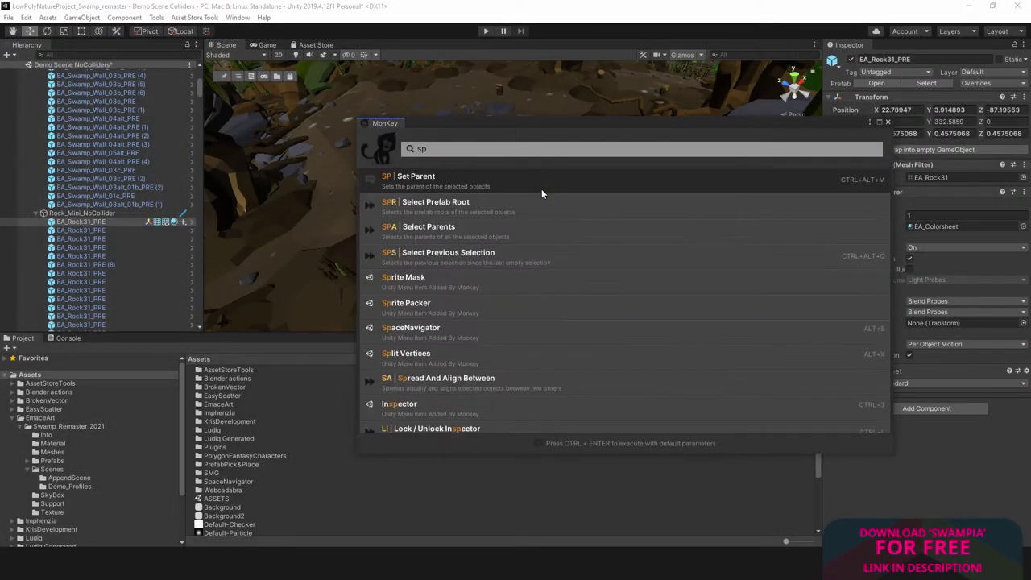
pyautogui.scroll(3, 541, 193)
pyautogui.hotkey('shift', 'space')
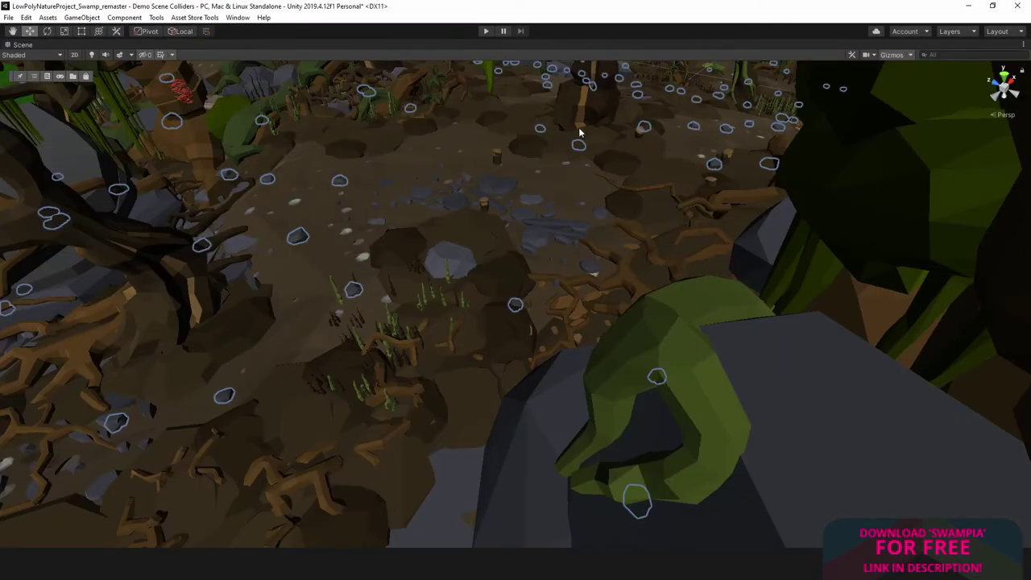
pyautogui.scroll(3, 641, 170)
pyautogui.scroll(-5, 641, 170)
pyautogui.scroll(-3, 478, 235)
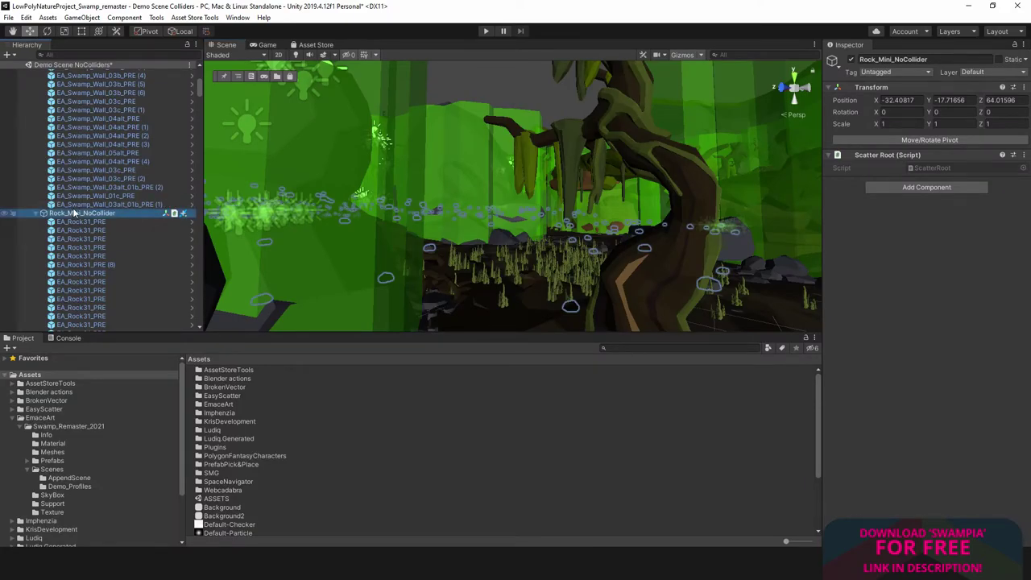
# Step: Select everything and fold the Hierarchy down to the three scenes
pyautogui.hotkey('ctrl', 'a')
pyautogui.press('Left')
pyautogui.click(58, 157)
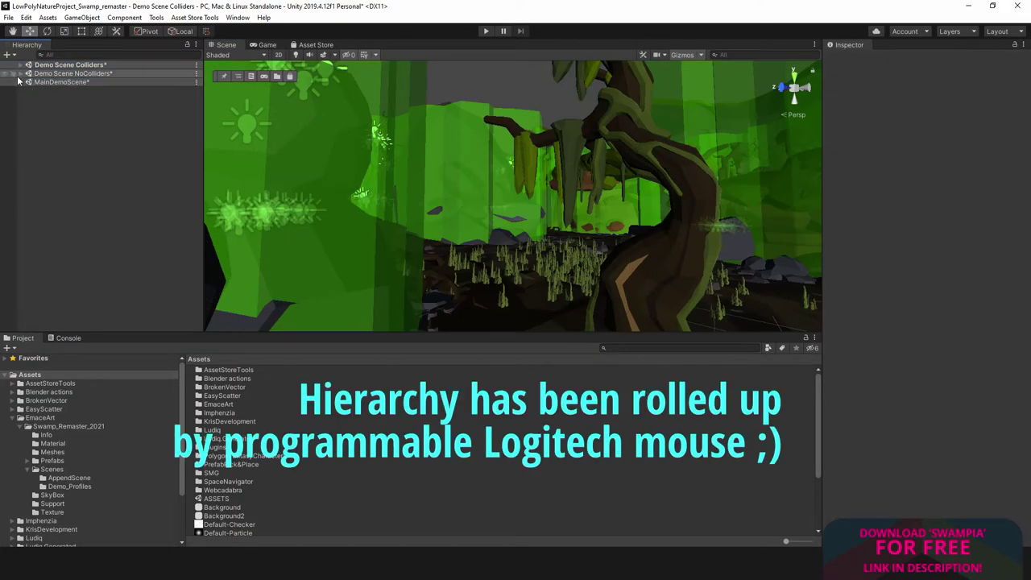
# Step: Expand NoCollidersProps > Background_NoColliders and frame the Clifs group in the Scene view
pyautogui.click(27, 83)
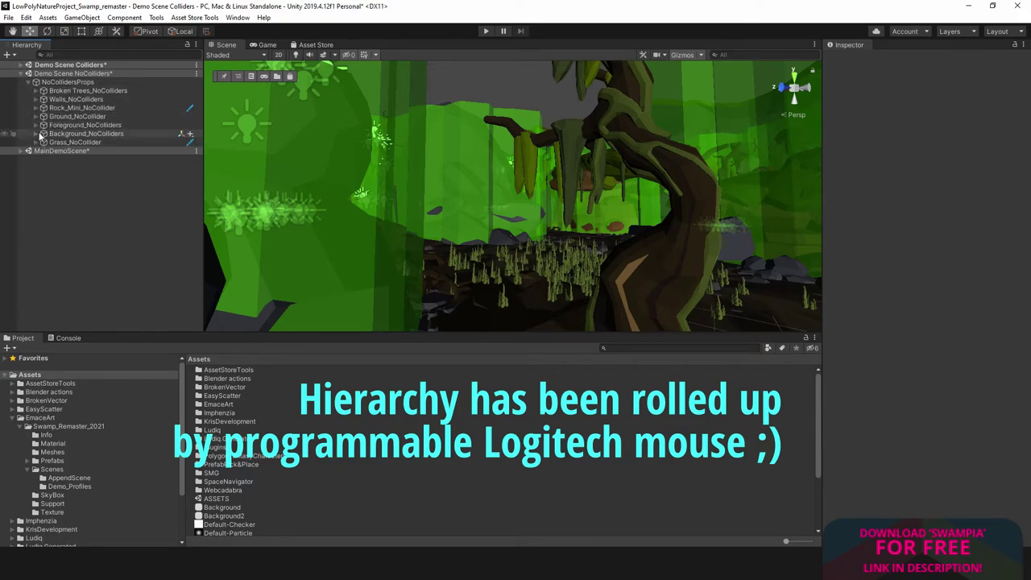
pyautogui.moveTo(42, 117); pyautogui.dragTo(45, 122)
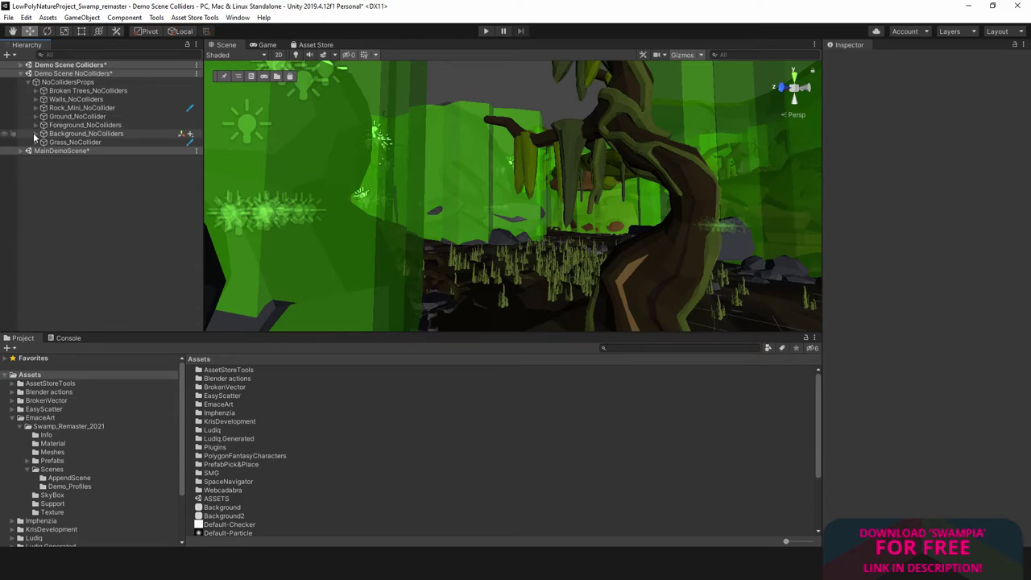
pyautogui.click(35, 136)
pyautogui.click(71, 146)
pyautogui.press('f')
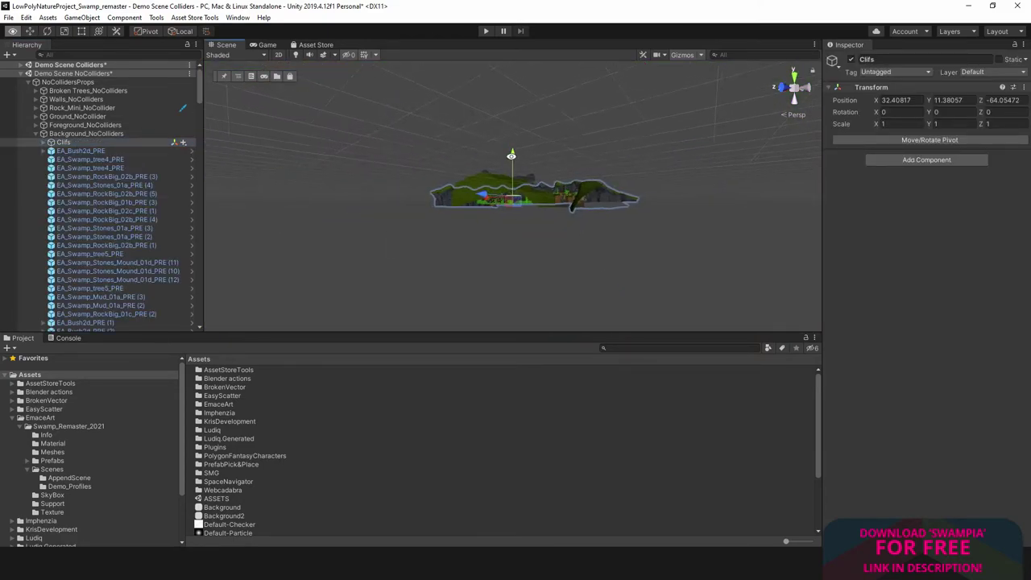
pyautogui.keyDown('alt'); pyautogui.moveTo(508, 152); pyautogui.dragTo(419, 217); pyautogui.keyUp('alt')
pyautogui.keyDown('alt'); pyautogui.moveTo(419, 218); pyautogui.dragTo(647, 184, button='right'); pyautogui.keyUp('alt')
pyautogui.keyDown('alt'); pyautogui.moveTo(646, 184); pyautogui.dragTo(252, 216); pyautogui.keyUp('alt')
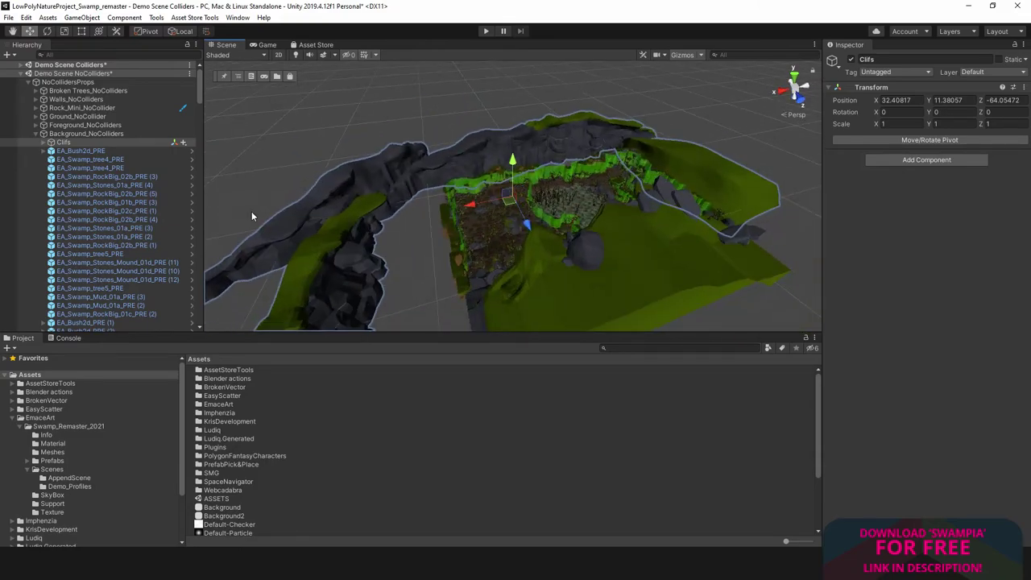
# Step: Select the five cliff pieces under Clifs, then select the EA_SwampWorld_PRE terrain
pyautogui.hotkey('ctrl', 'space')
pyautogui.press('Return')
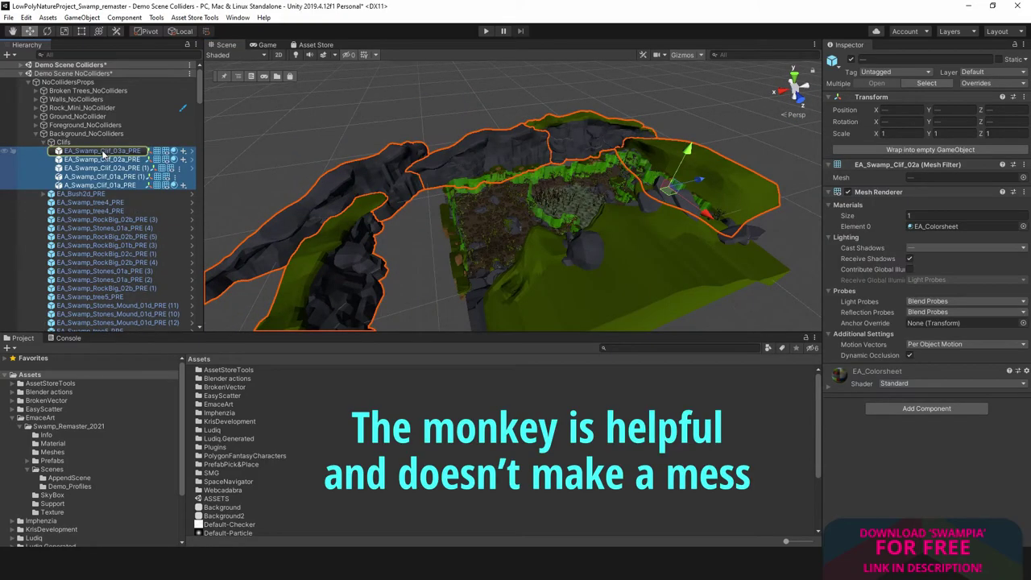
pyautogui.rightClick(110, 168)
pyautogui.click(93, 212)
pyautogui.moveTo(451, 210)
pyautogui.keyDown('alt'); pyautogui.mouseDown()
pyautogui.moveTo(613, 148)
pyautogui.moveTo(584, 139)
pyautogui.mouseUp(); pyautogui.keyUp('alt')
pyautogui.click(613, 147)
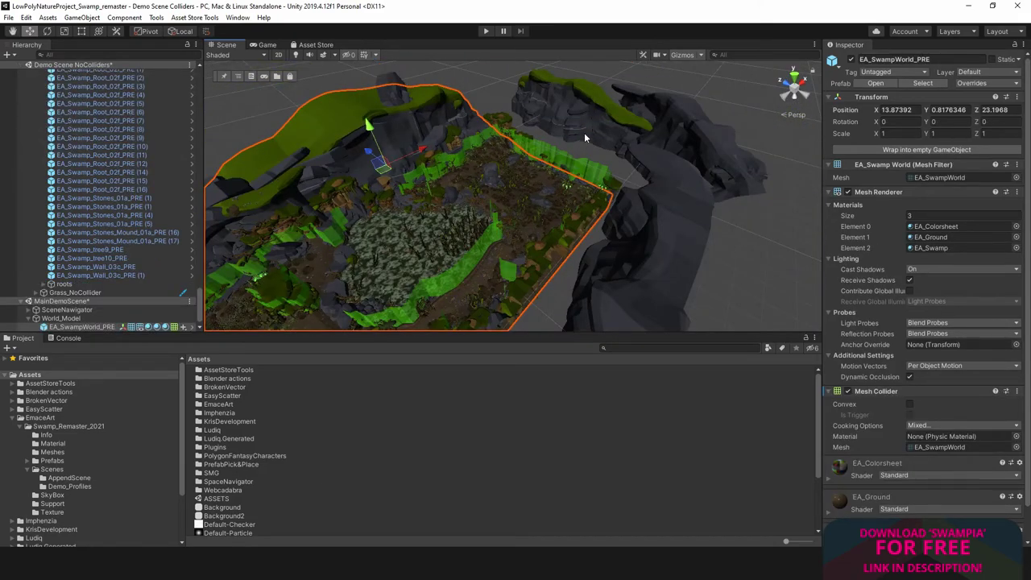
# Step: Select WorldCollider_EditThis through WorldCollider_EditThis (6) and uncheck their Mesh Renderer
pyautogui.keyDown('alt'); pyautogui.moveTo(557, 182); pyautogui.dragTo(578, 155, button='right'); pyautogui.keyUp('alt')
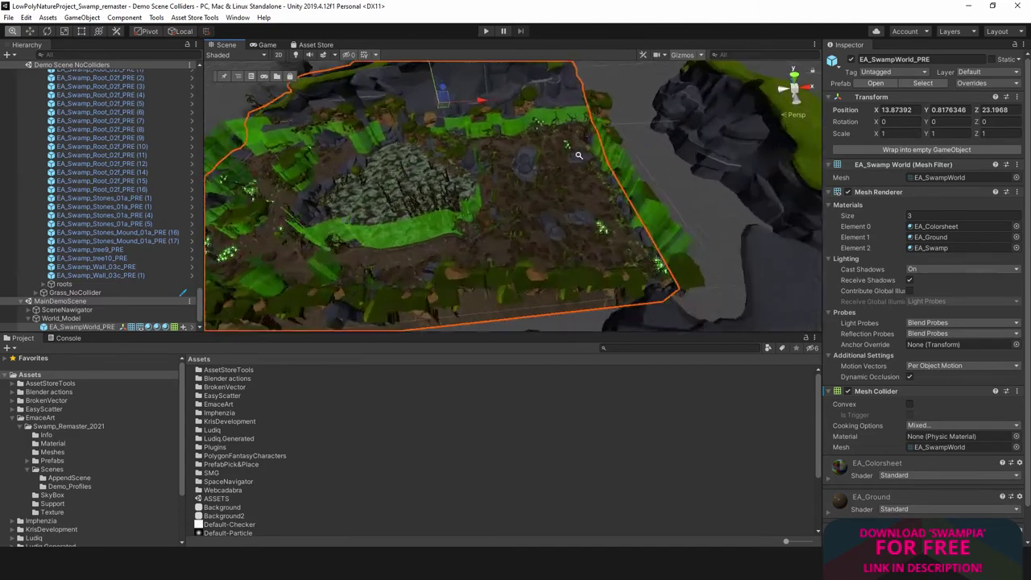
pyautogui.keyDown('alt'); pyautogui.moveTo(577, 154); pyautogui.dragTo(409, 192); pyautogui.keyUp('alt')
pyautogui.click(358, 213)
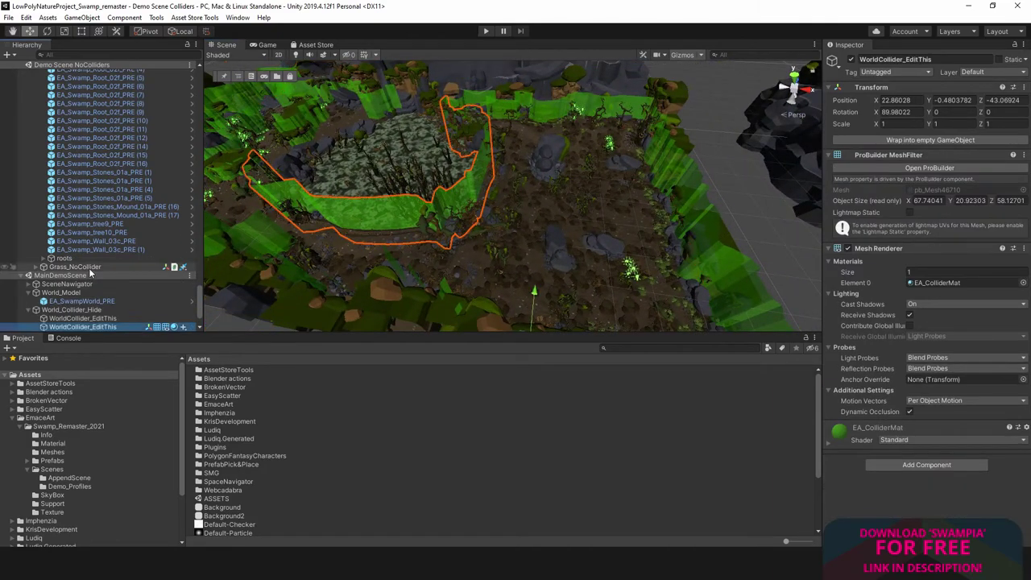
pyautogui.scroll(-3, 90, 274)
pyautogui.click(92, 266)
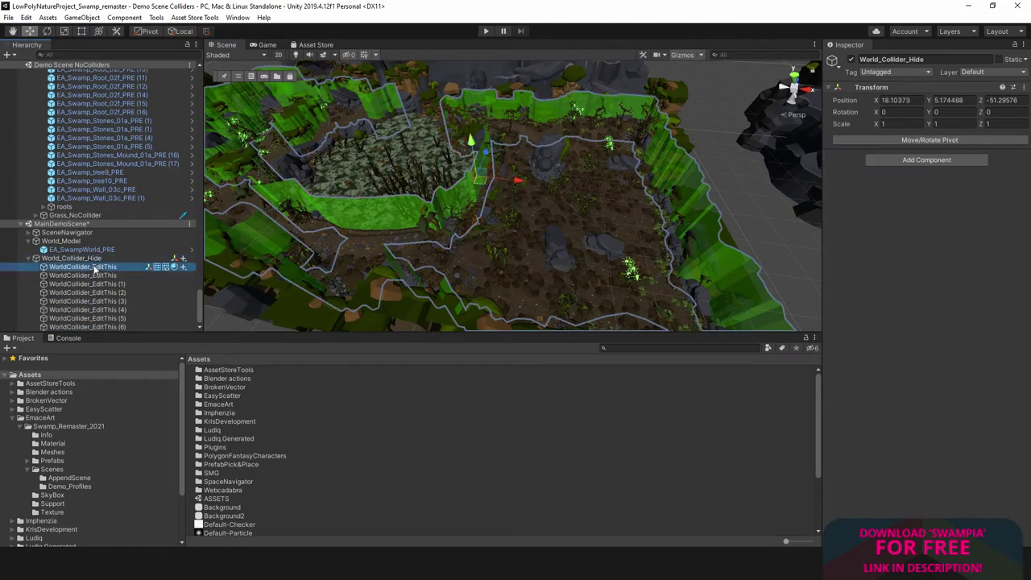
pyautogui.keyDown('shift'); pyautogui.click(105, 327); pyautogui.keyUp('shift')
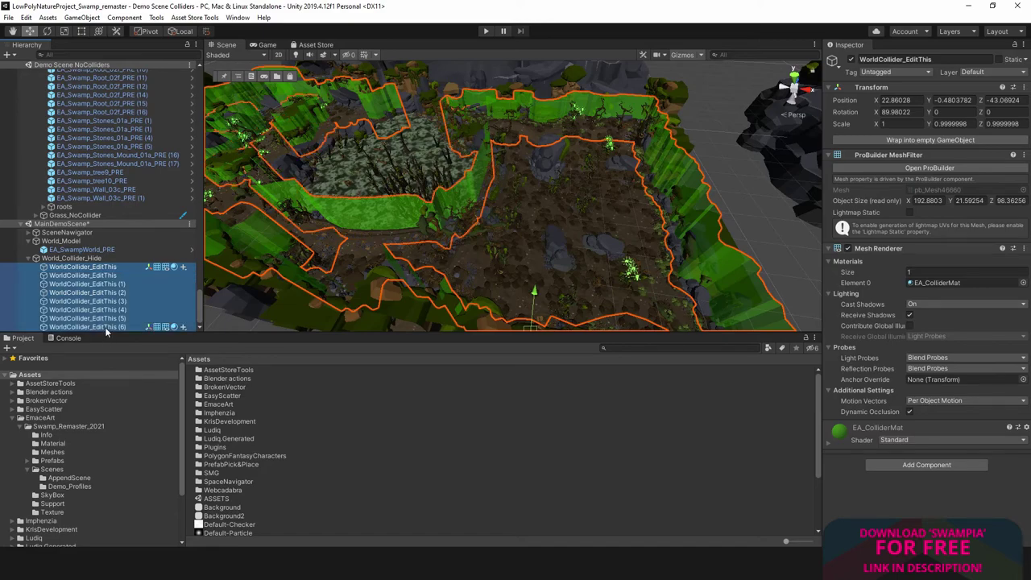
pyautogui.click(847, 248)
pyautogui.moveTo(483, 265)
pyautogui.keyDown('alt'); pyautogui.mouseDown()
pyautogui.moveTo(444, 218)
pyautogui.moveTo(468, 235)
pyautogui.mouseUp(); pyautogui.keyUp('alt')
pyautogui.scroll(5, 470, 172)
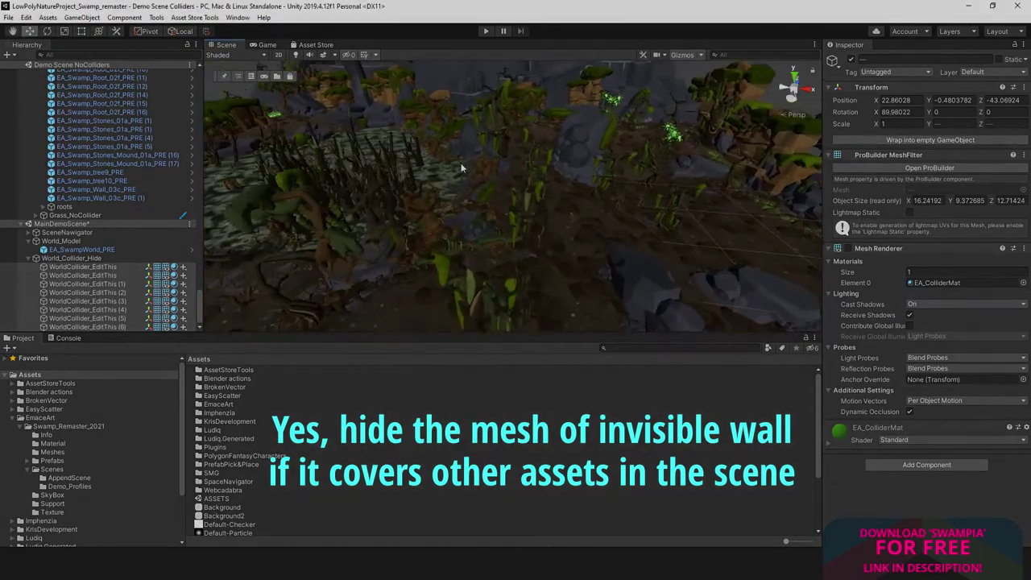
pyautogui.scroll(5, 461, 163)
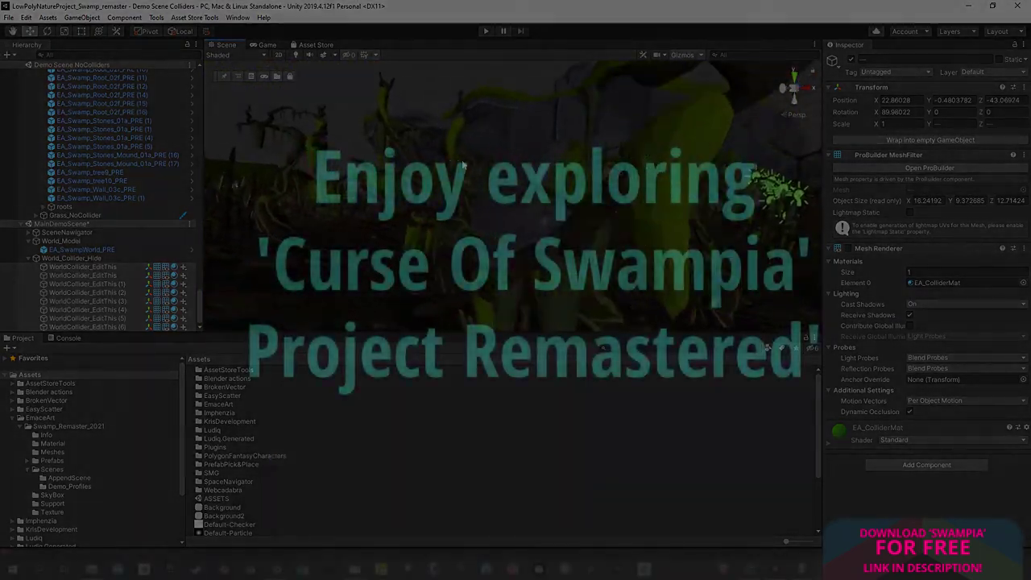